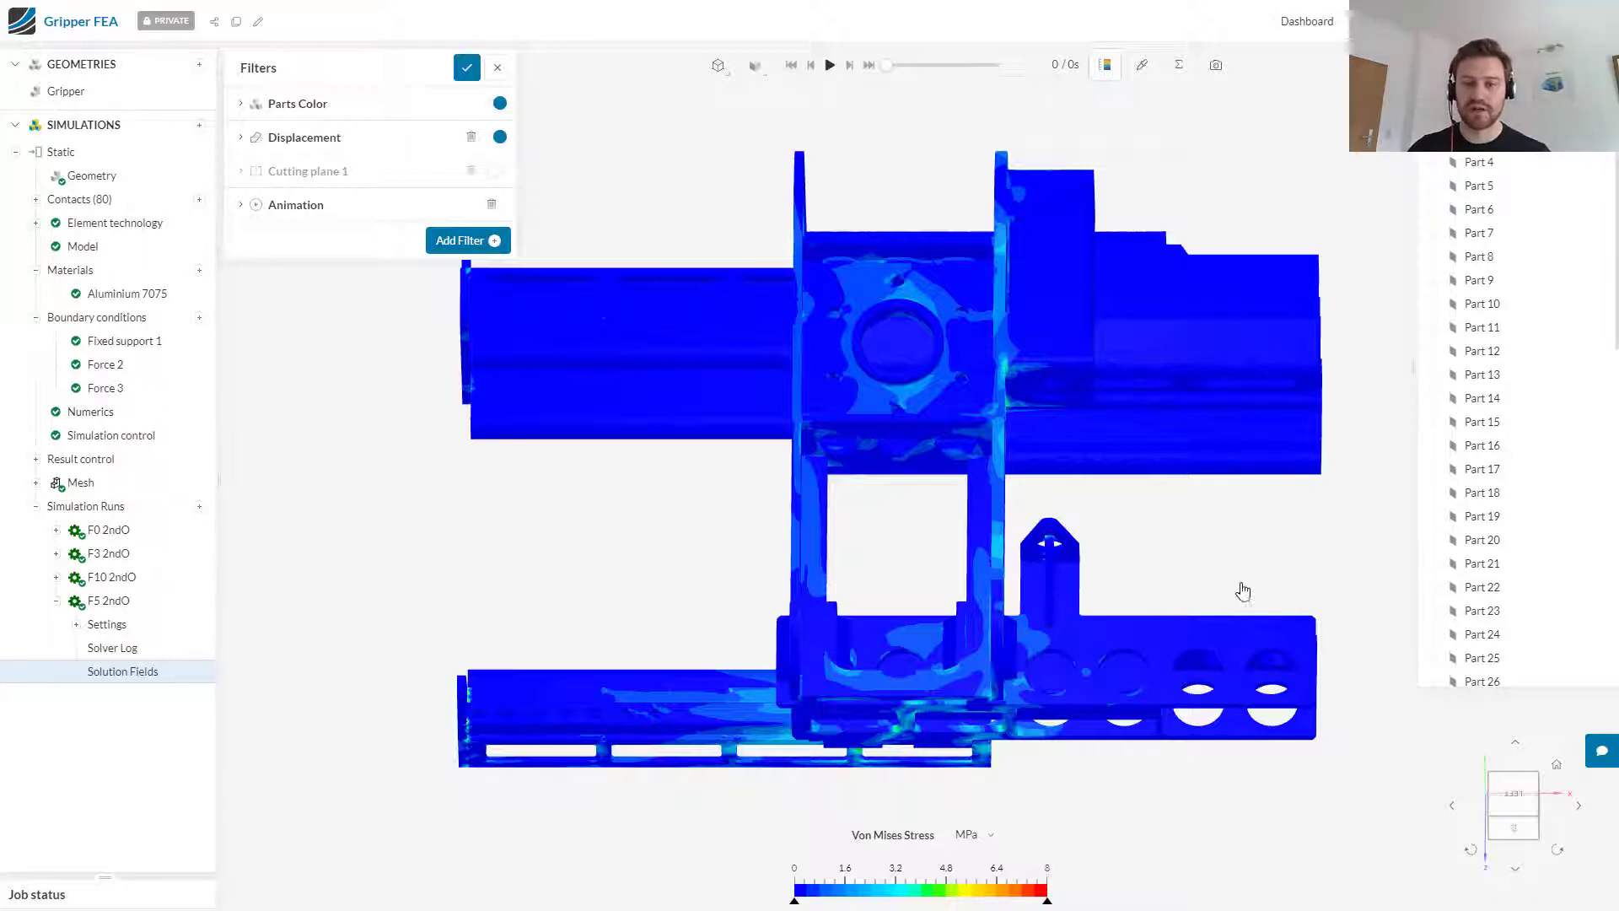
Step: Inspect the von Mises stress at the red hotspot on the inner edge of the gripper's side plate
drag(1237, 596, 590, 376)
drag(1257, 366, 954, 585)
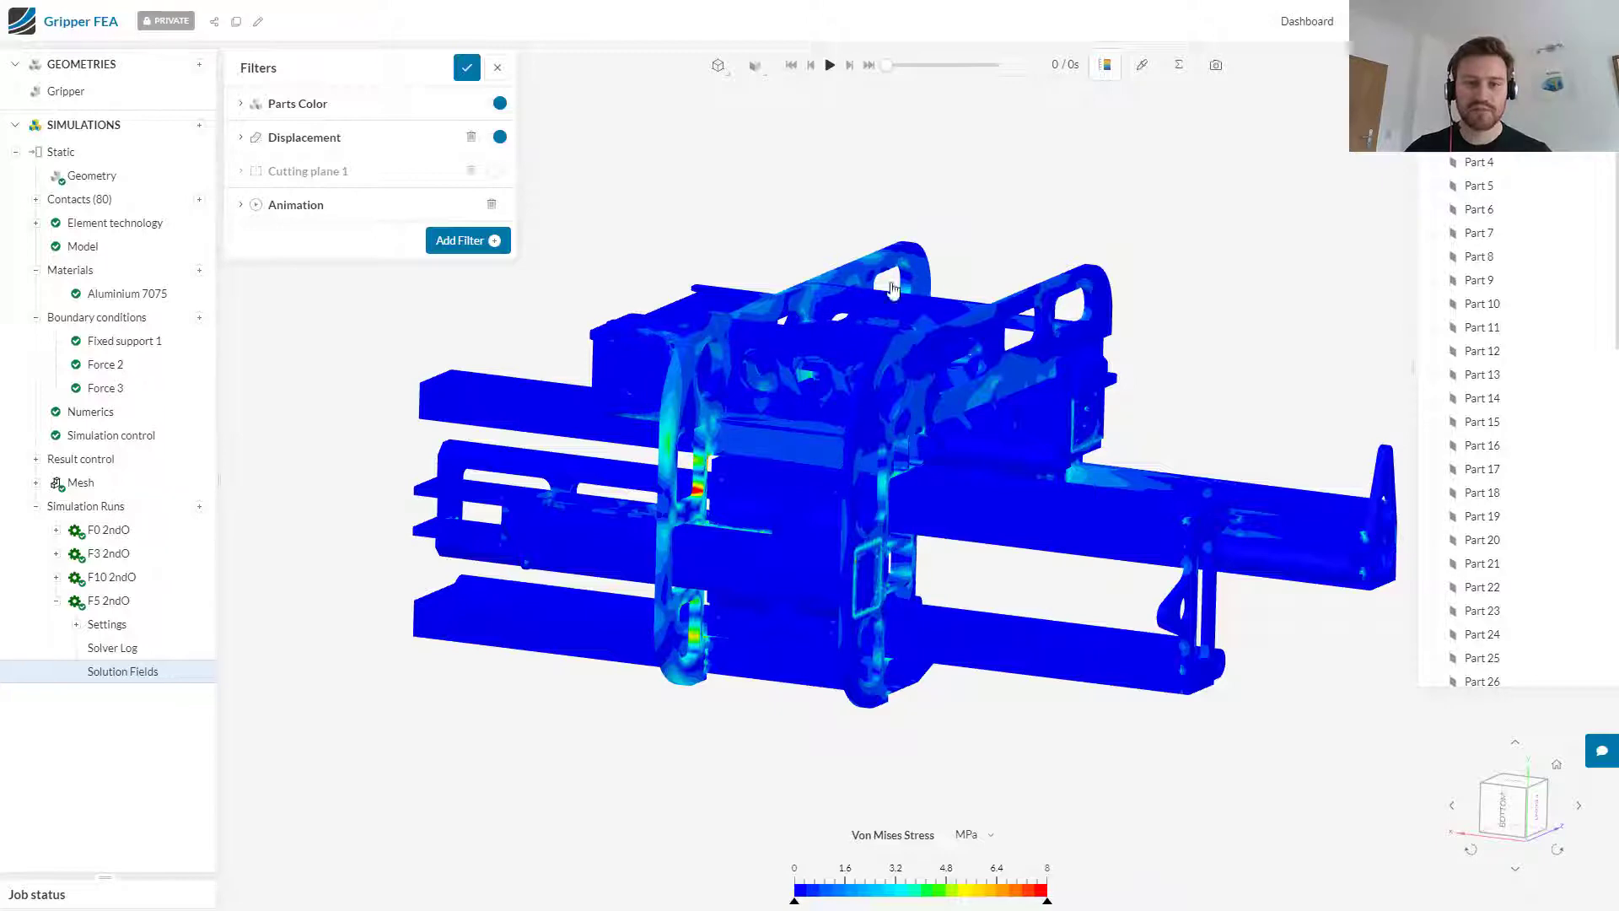
scroll(698, 497, up, 4)
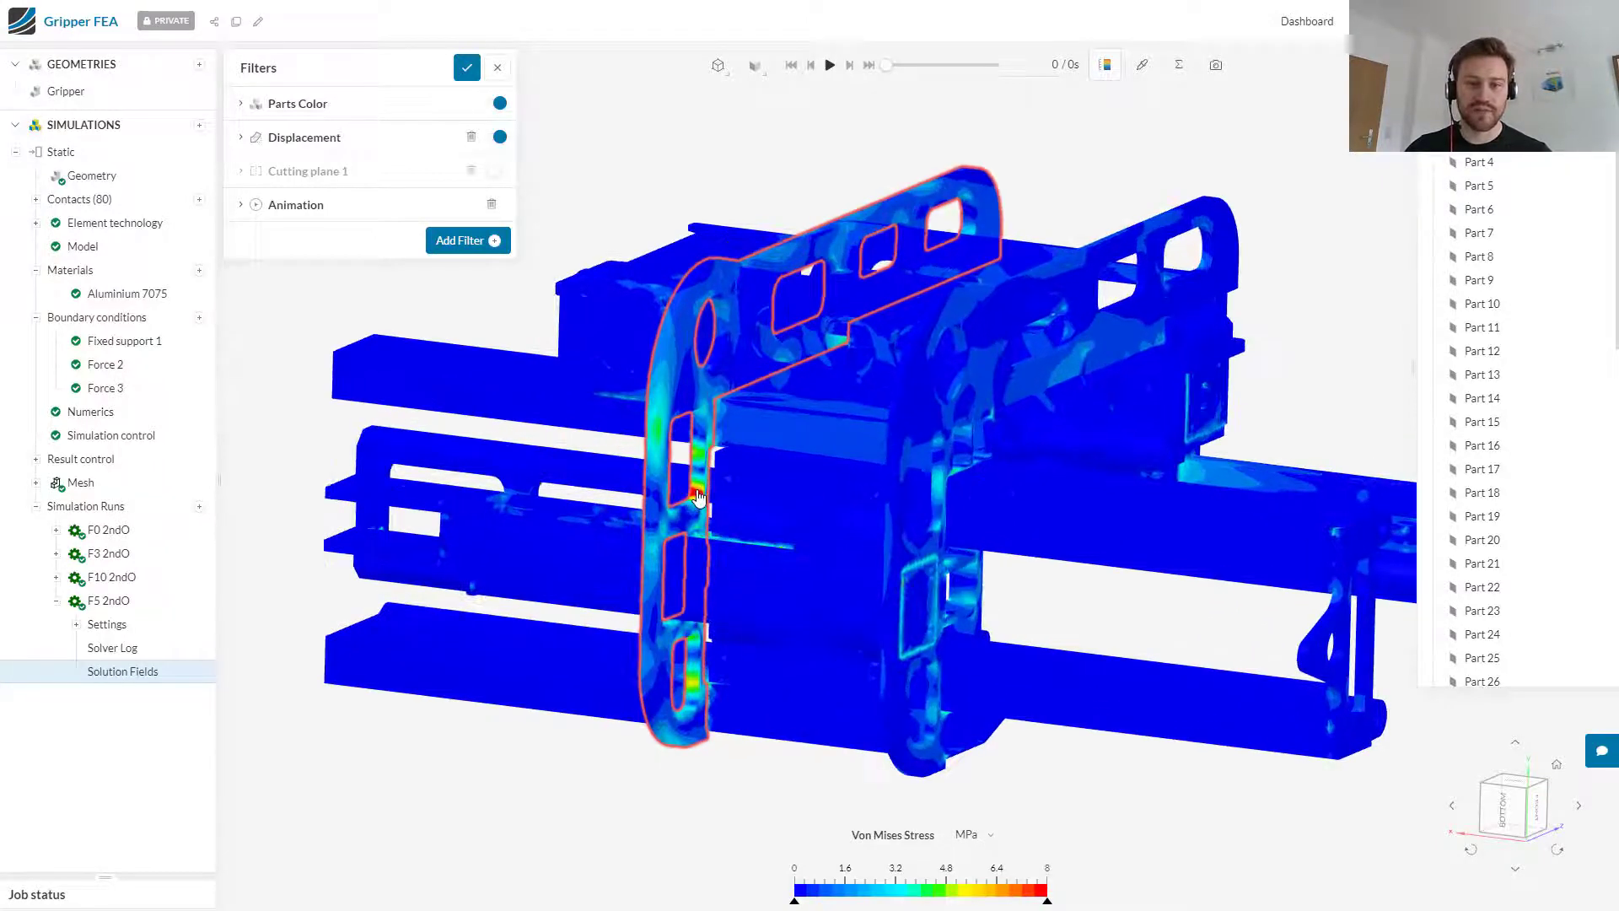
scroll(698, 497, up, 5)
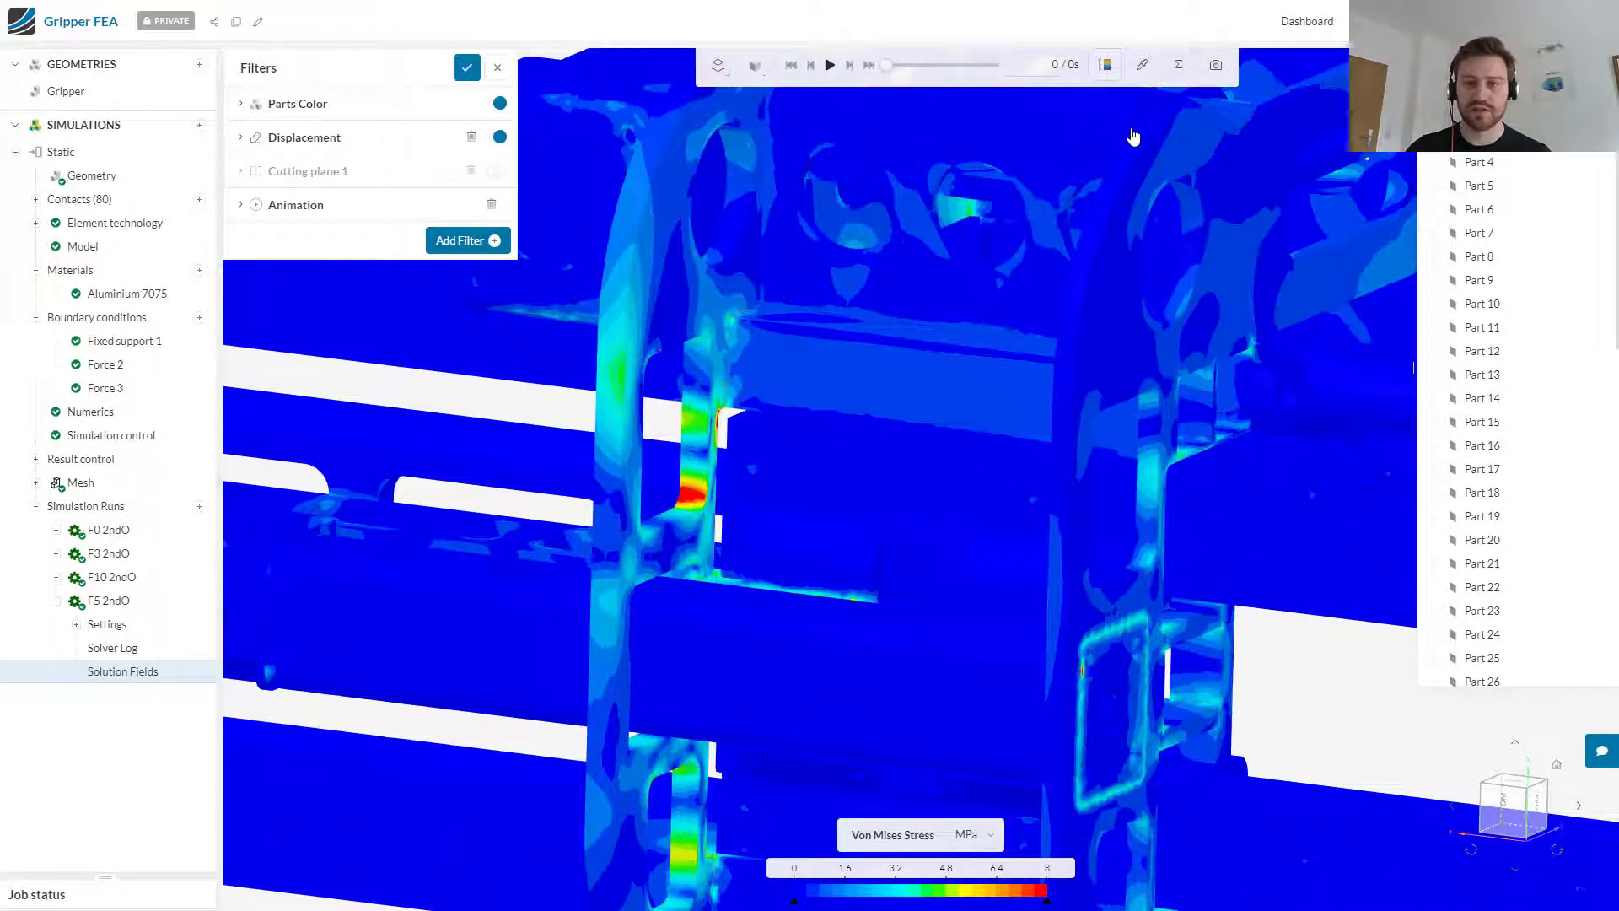
click(1142, 65)
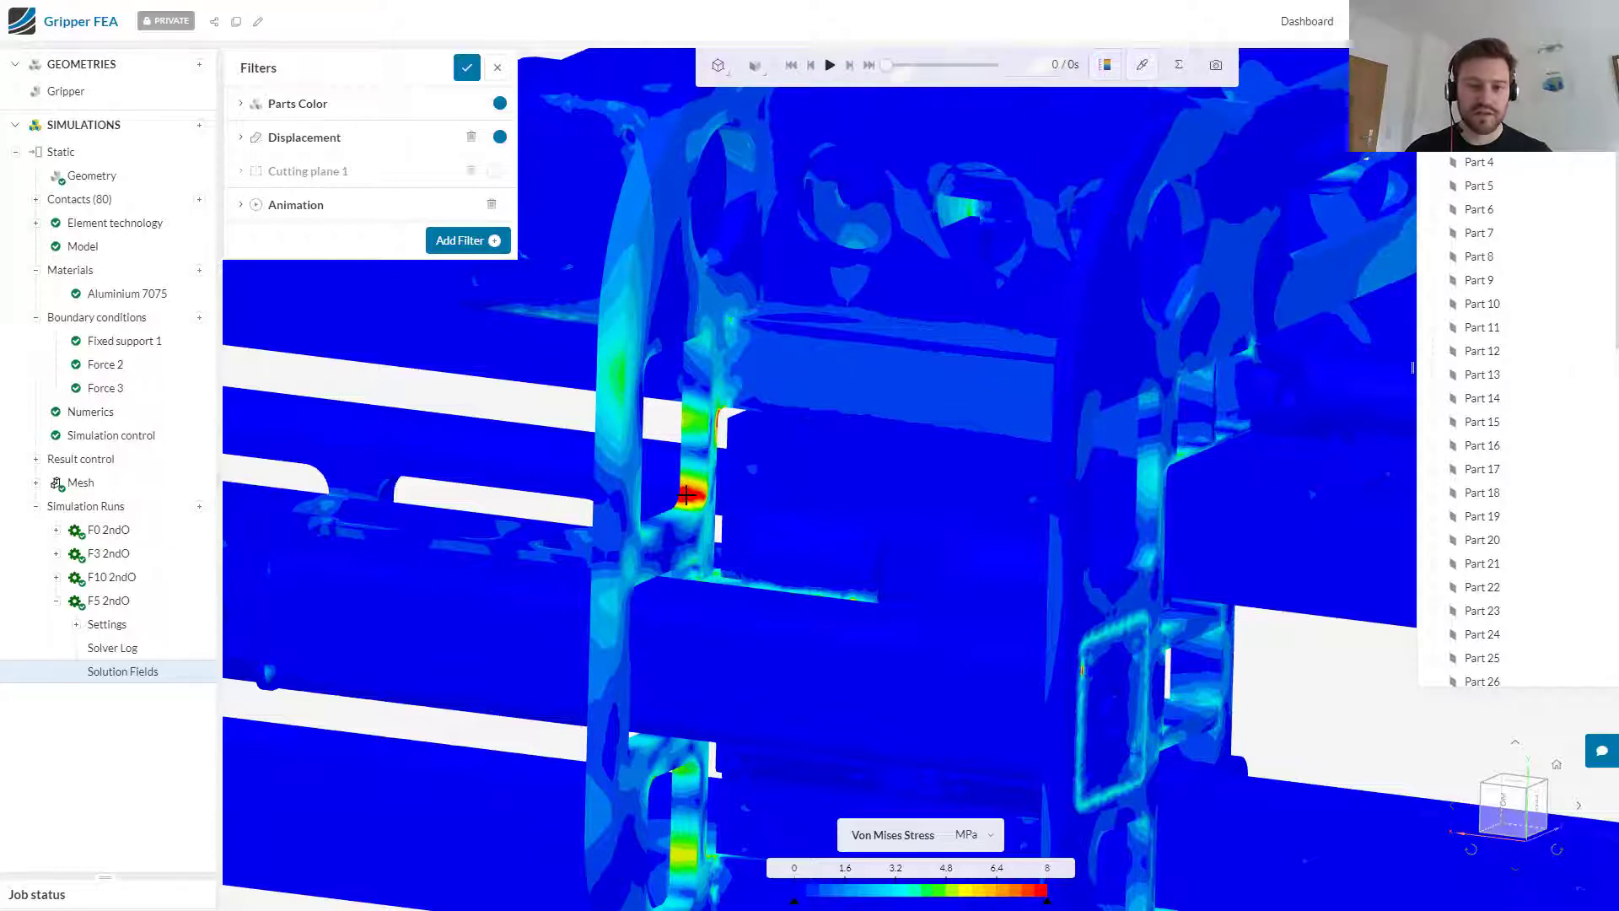
click(686, 495)
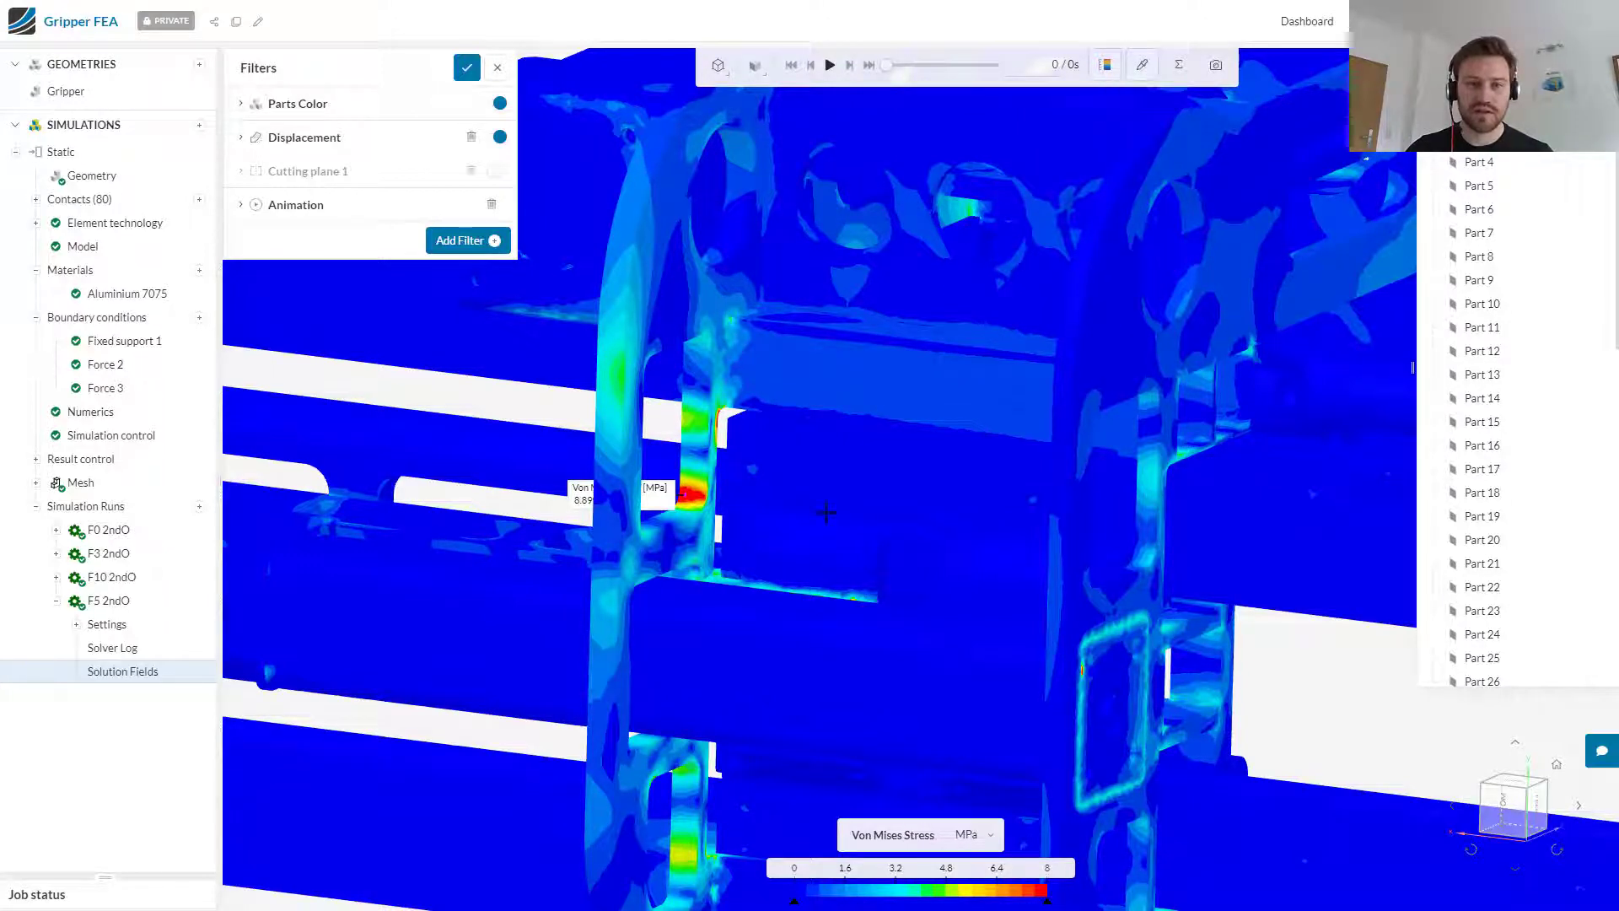
drag(928, 329, 1000, 384)
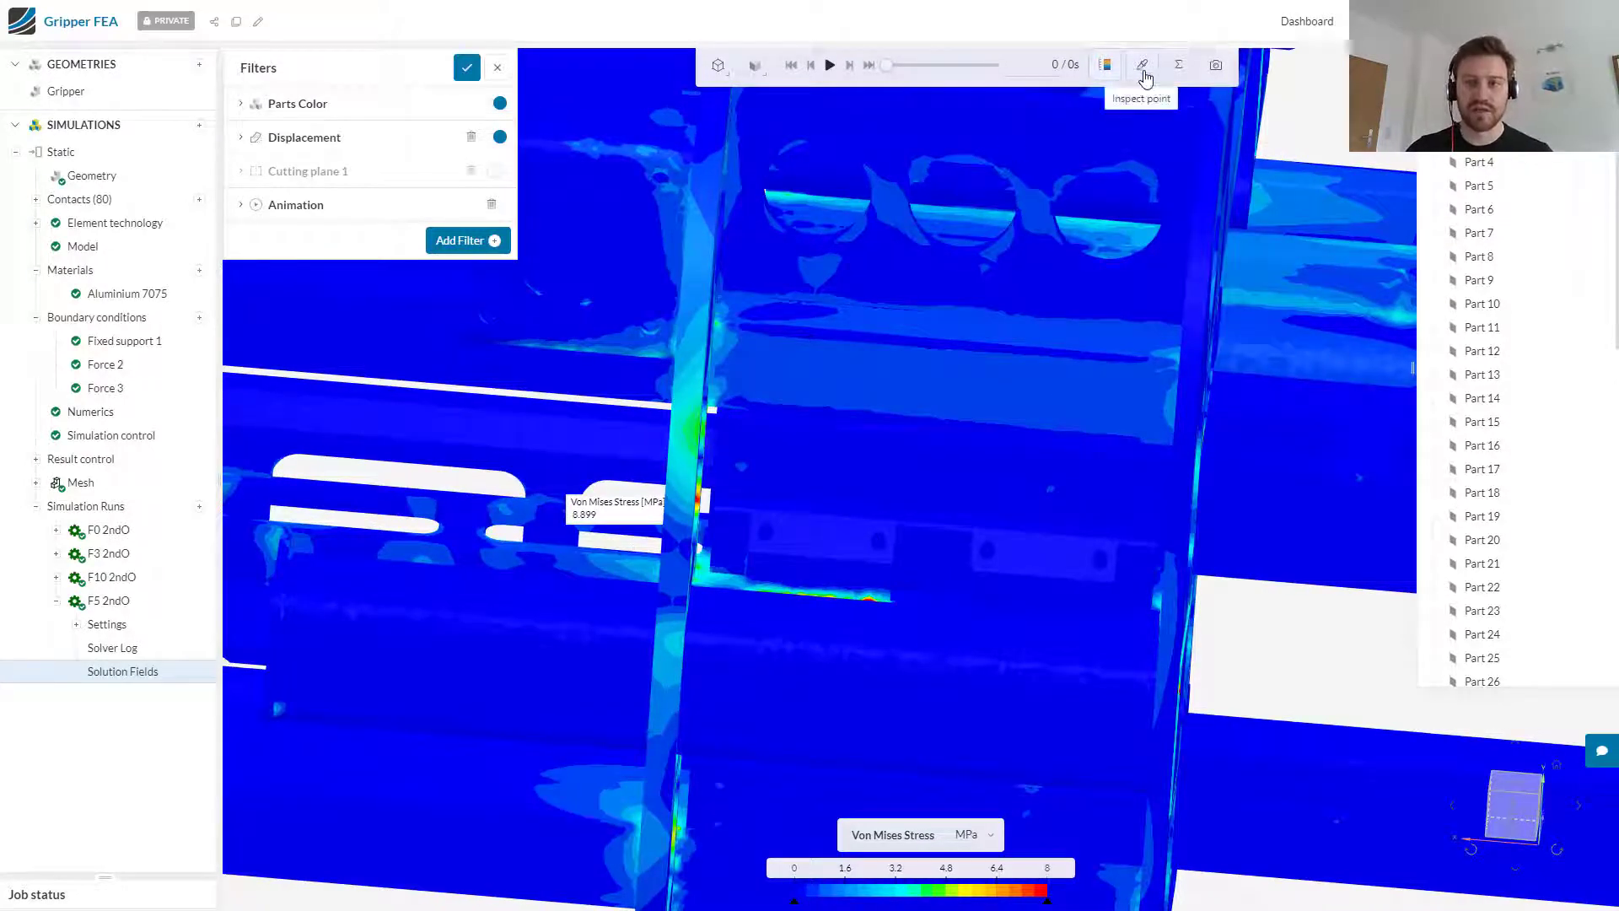
click(1145, 71)
Step: Enable Cutting plane 1 and view the sectioned gripper from the front
scroll(962, 560, down, 3)
scroll(962, 560, down, 2)
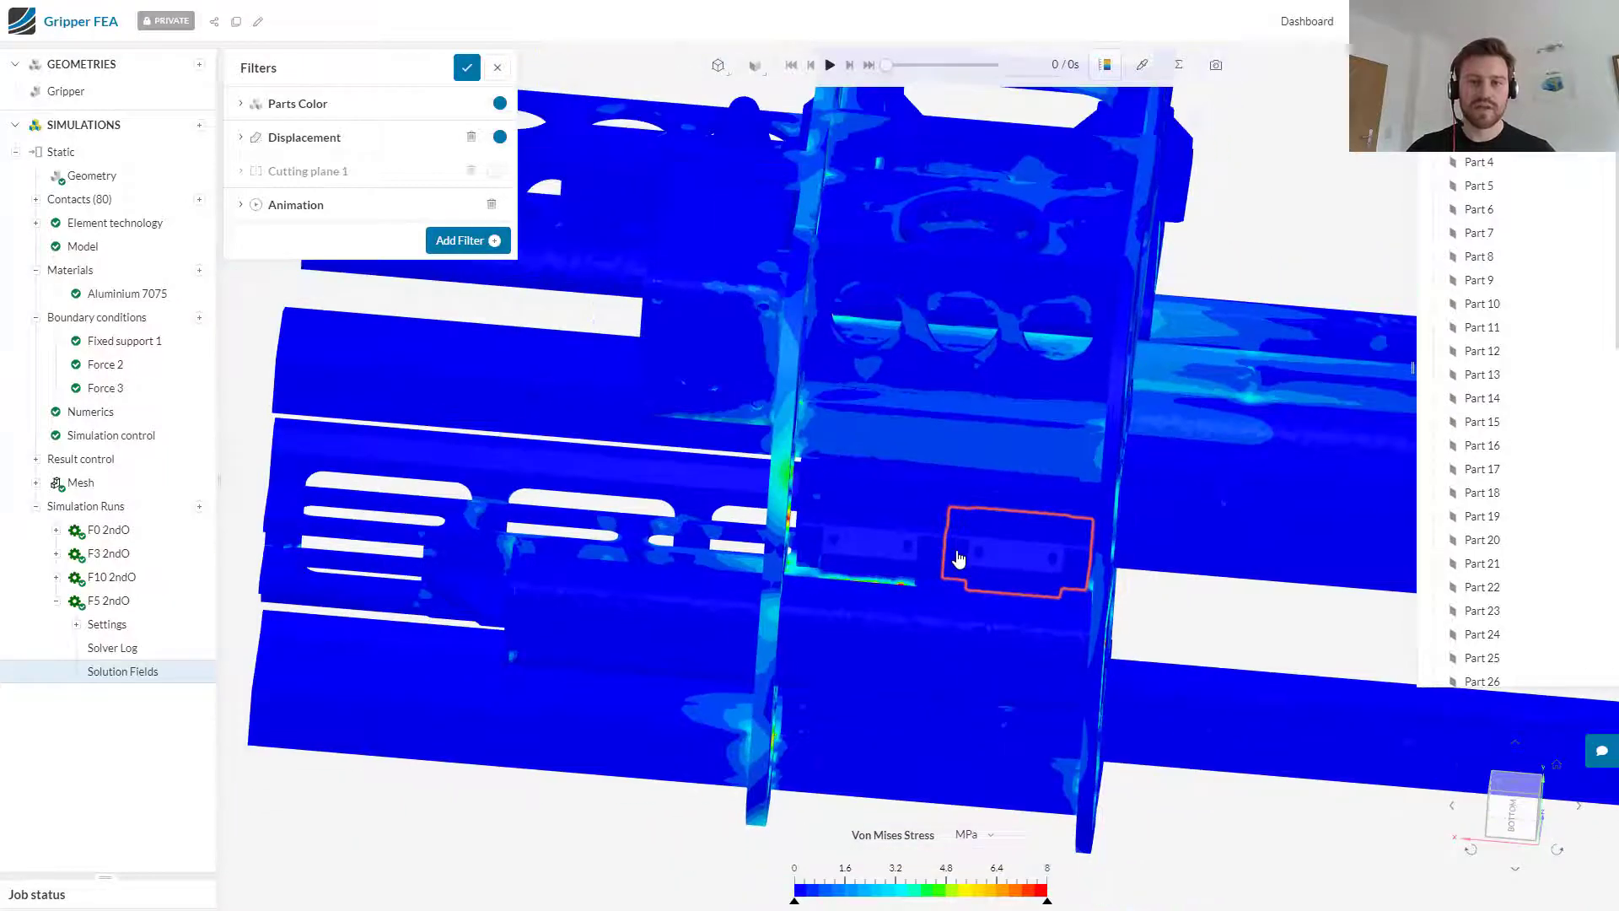
drag(1200, 578, 1063, 542)
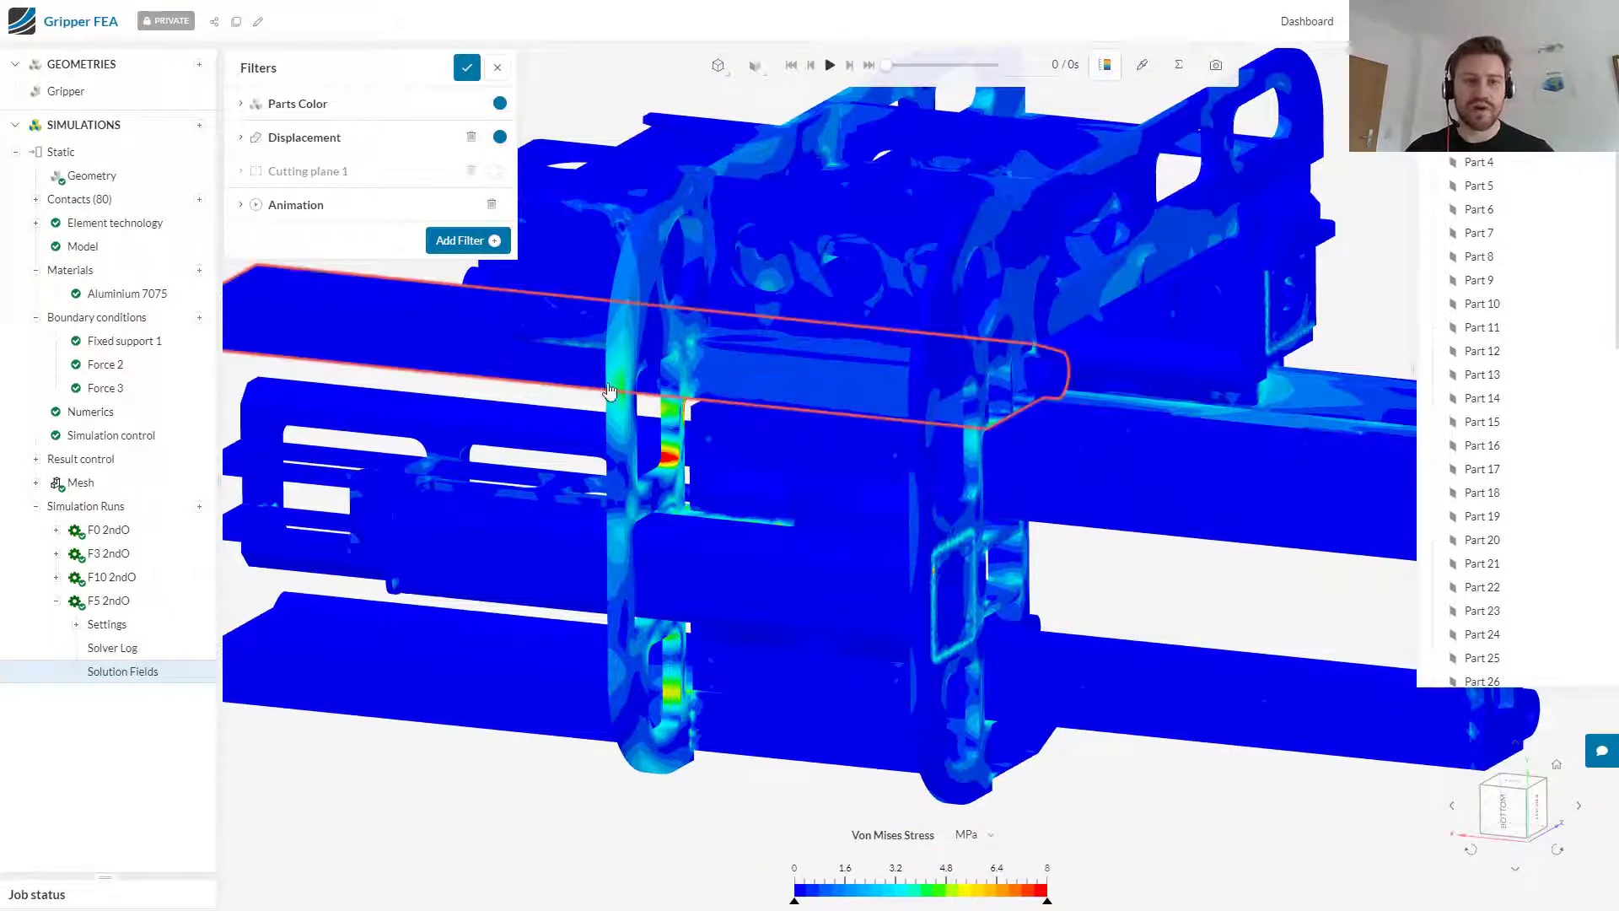
click(498, 171)
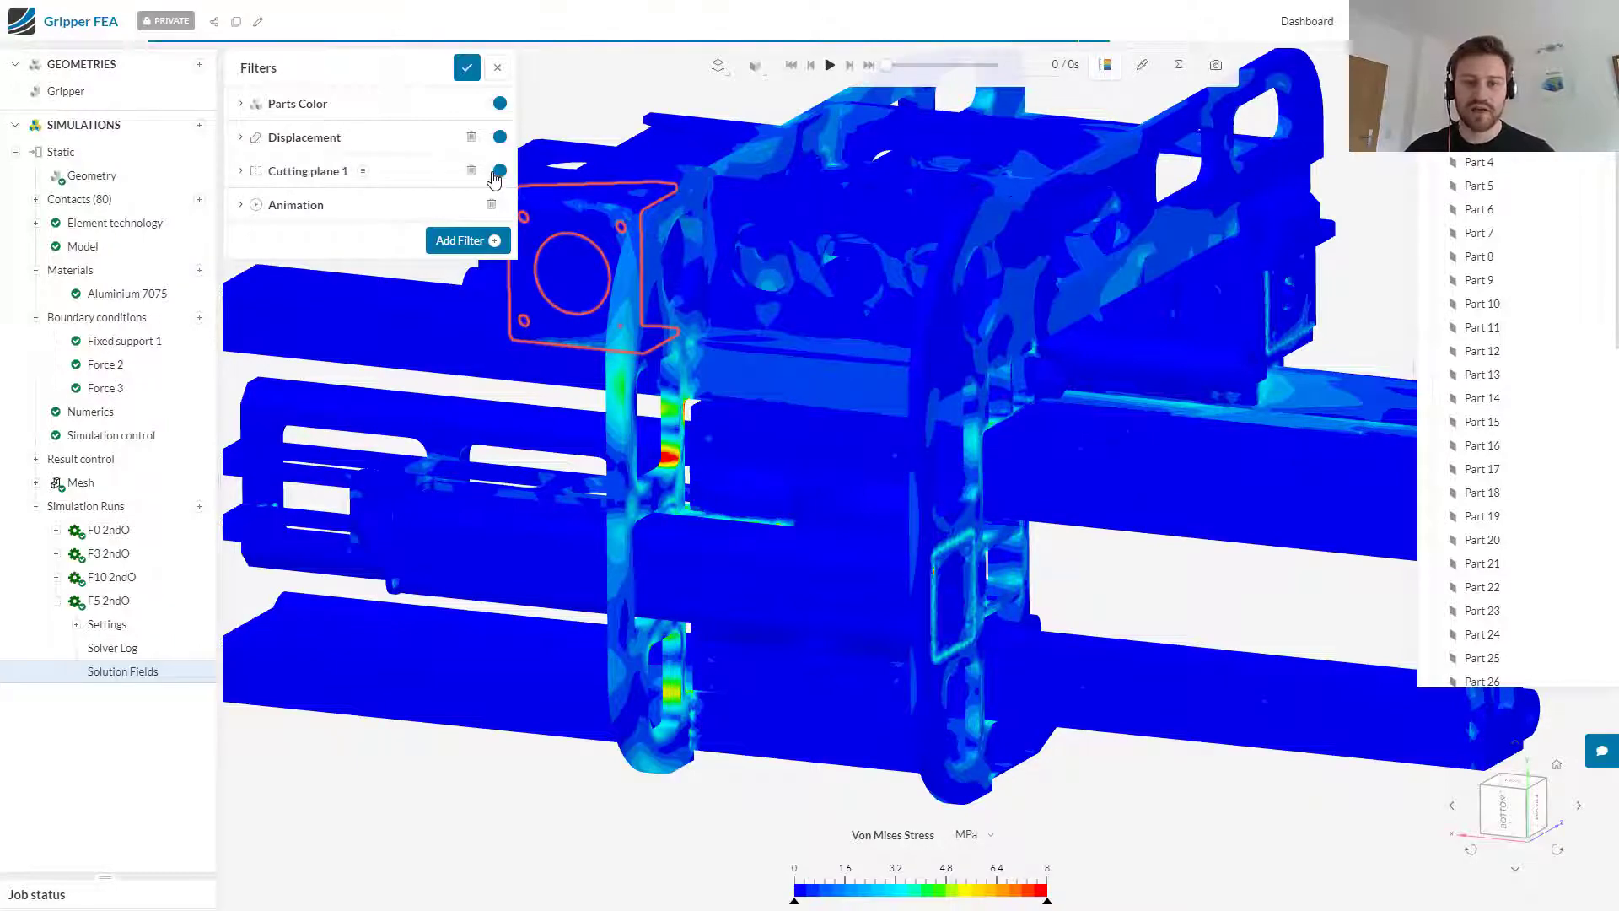
drag(859, 427, 530, 432)
click(1516, 805)
Step: Examine the stress concentration at the inner corner beside the upper cutout of the sectioned side plate using point inspection
scroll(763, 463, up, 5)
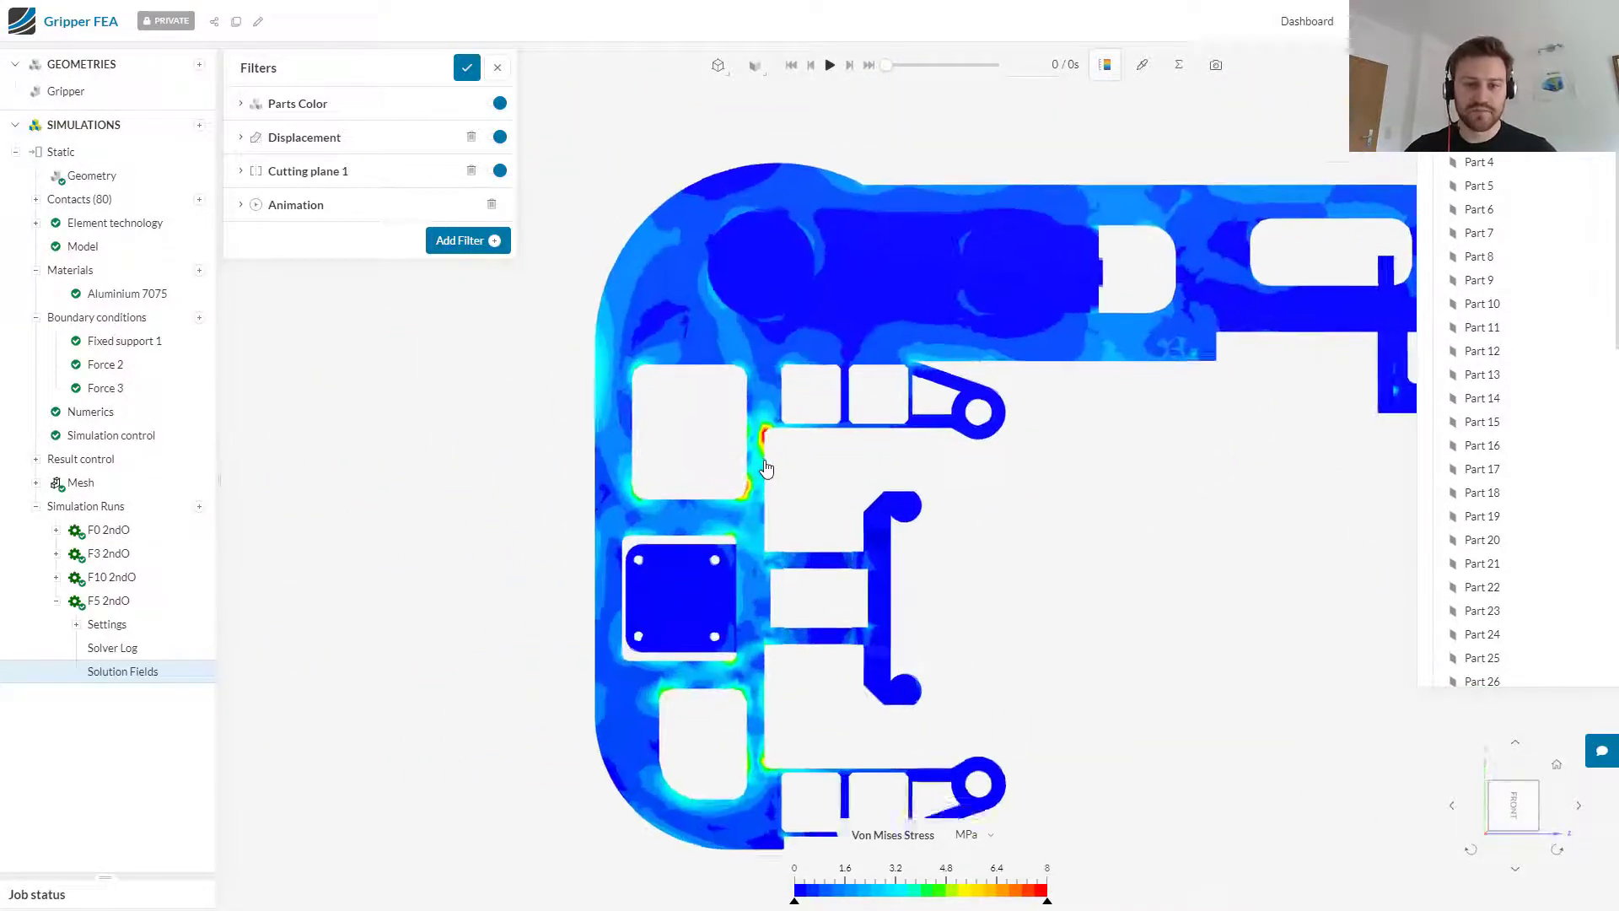
scroll(766, 467, up, 5)
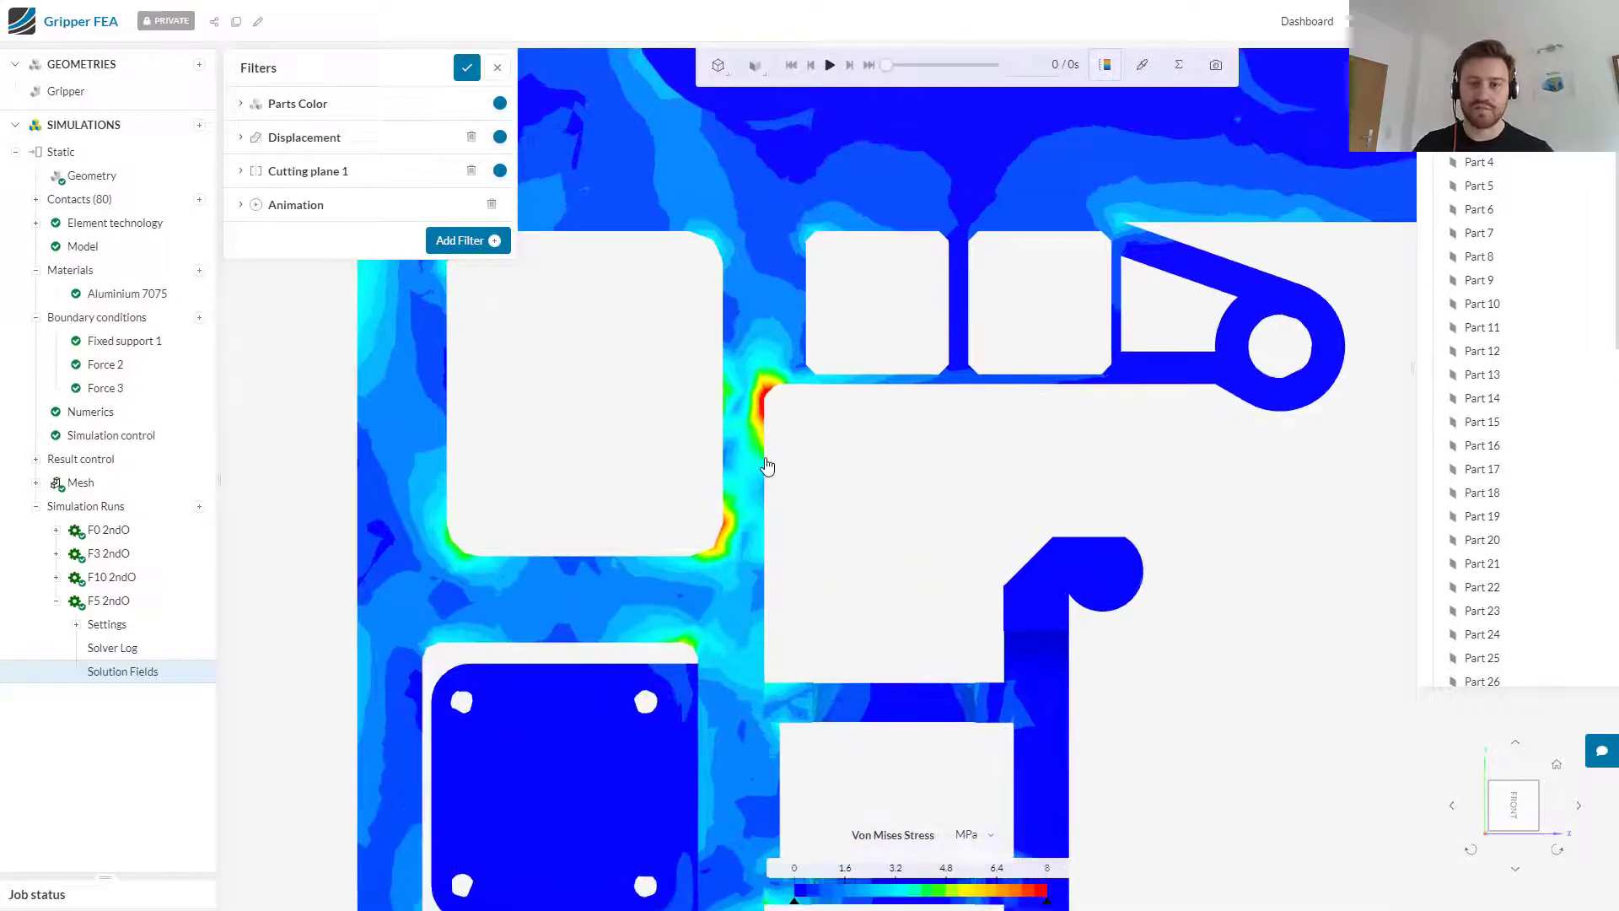
click(1142, 65)
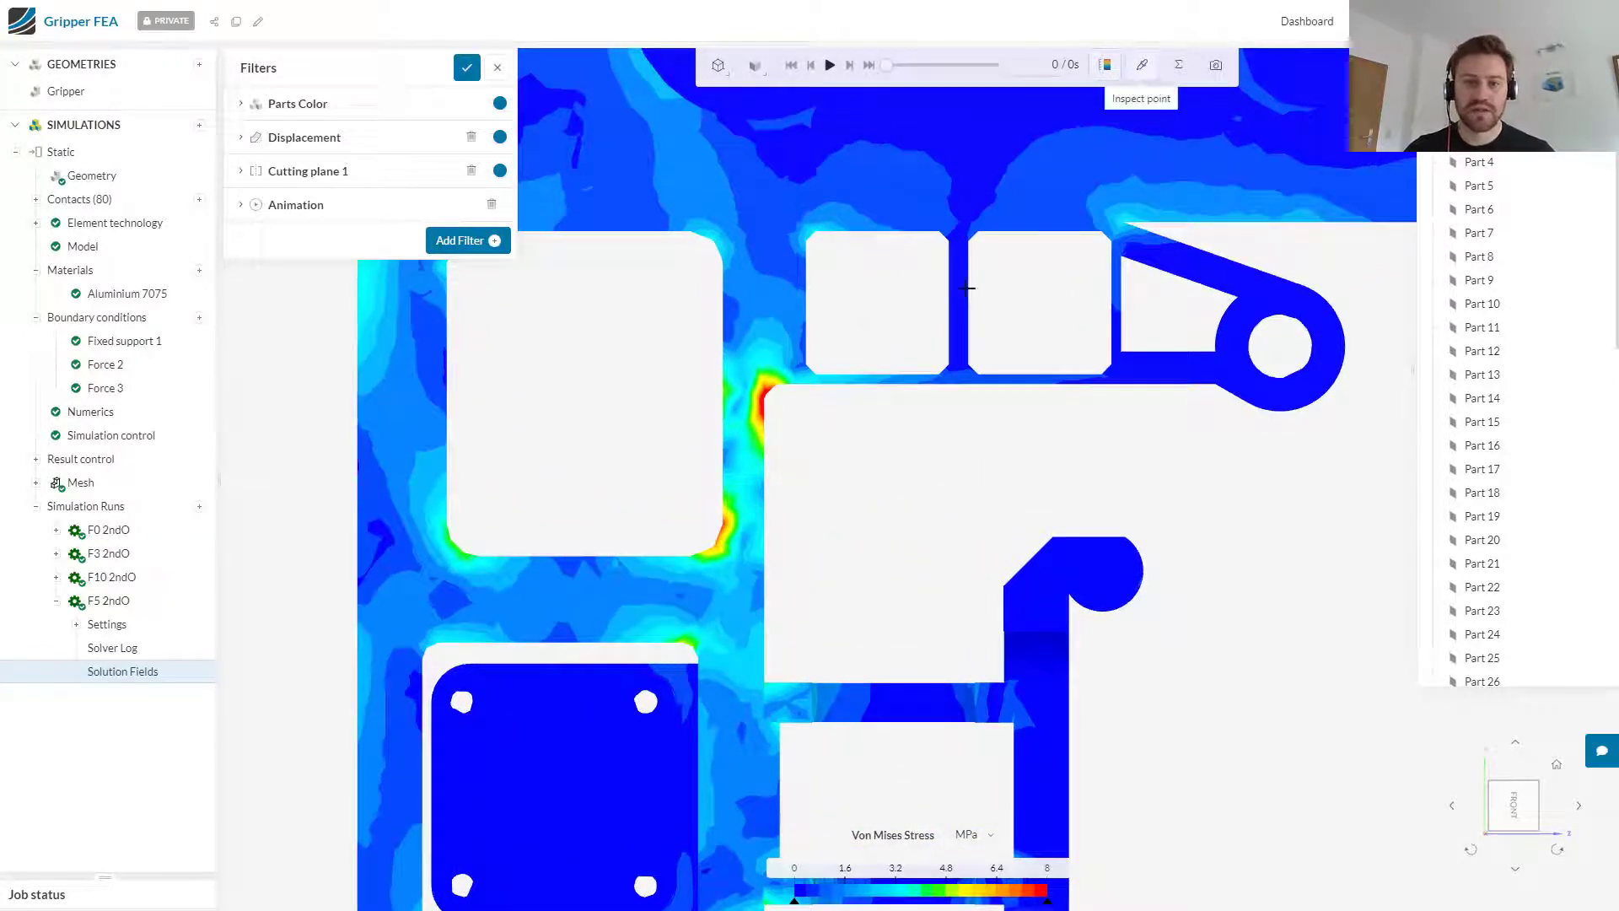
mouse_move(762, 390)
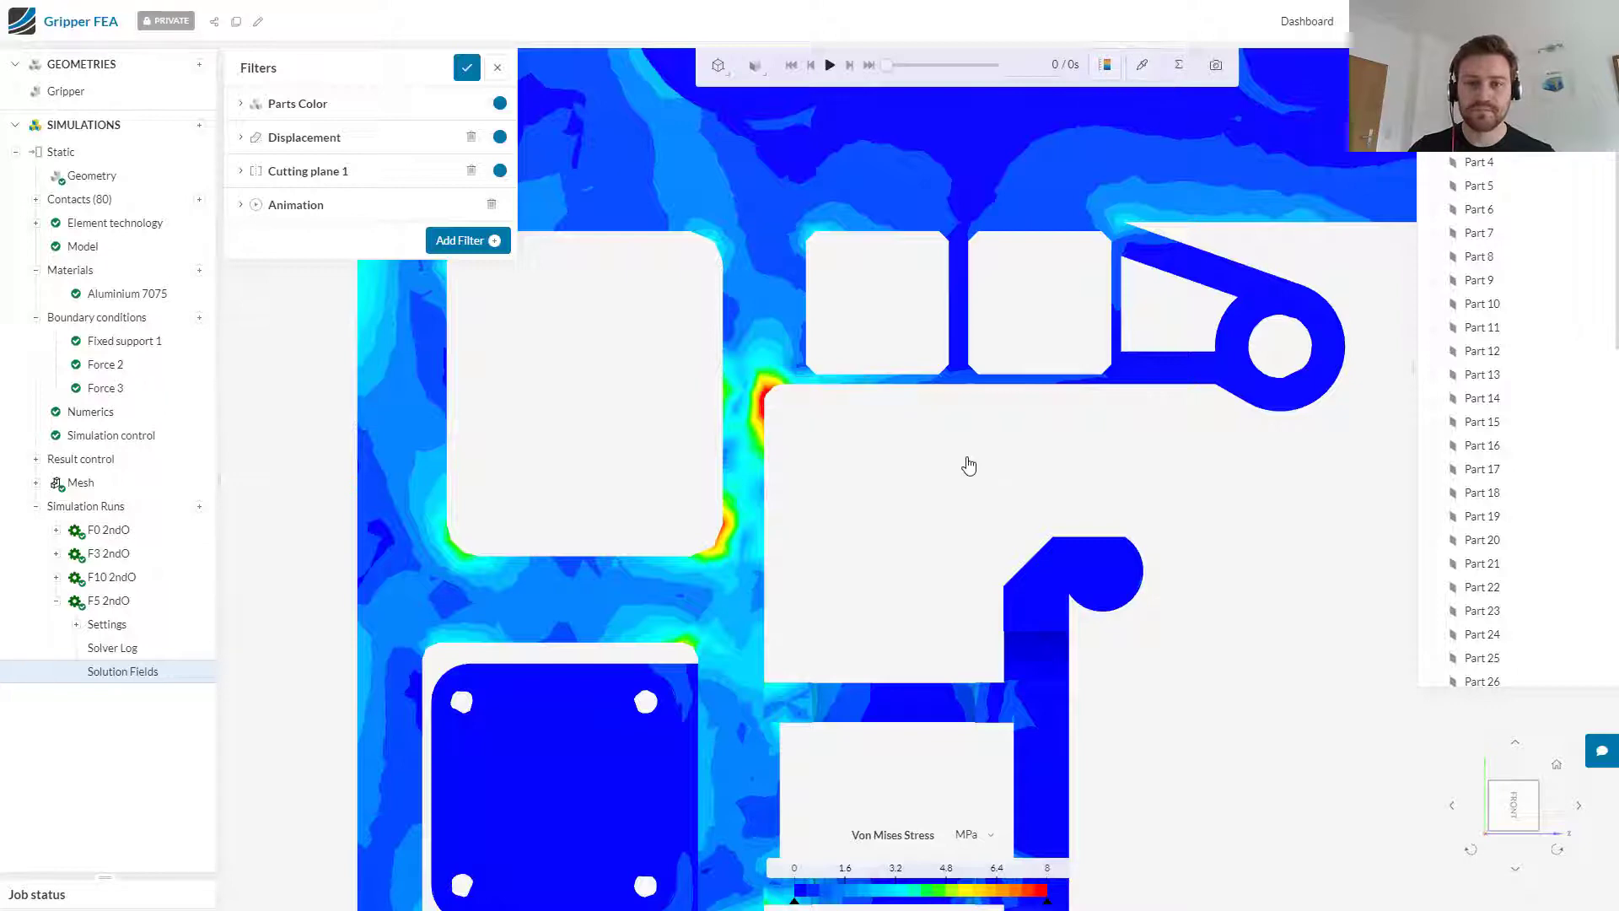
scroll(979, 463, down, 5)
scroll(1002, 470, down, 2)
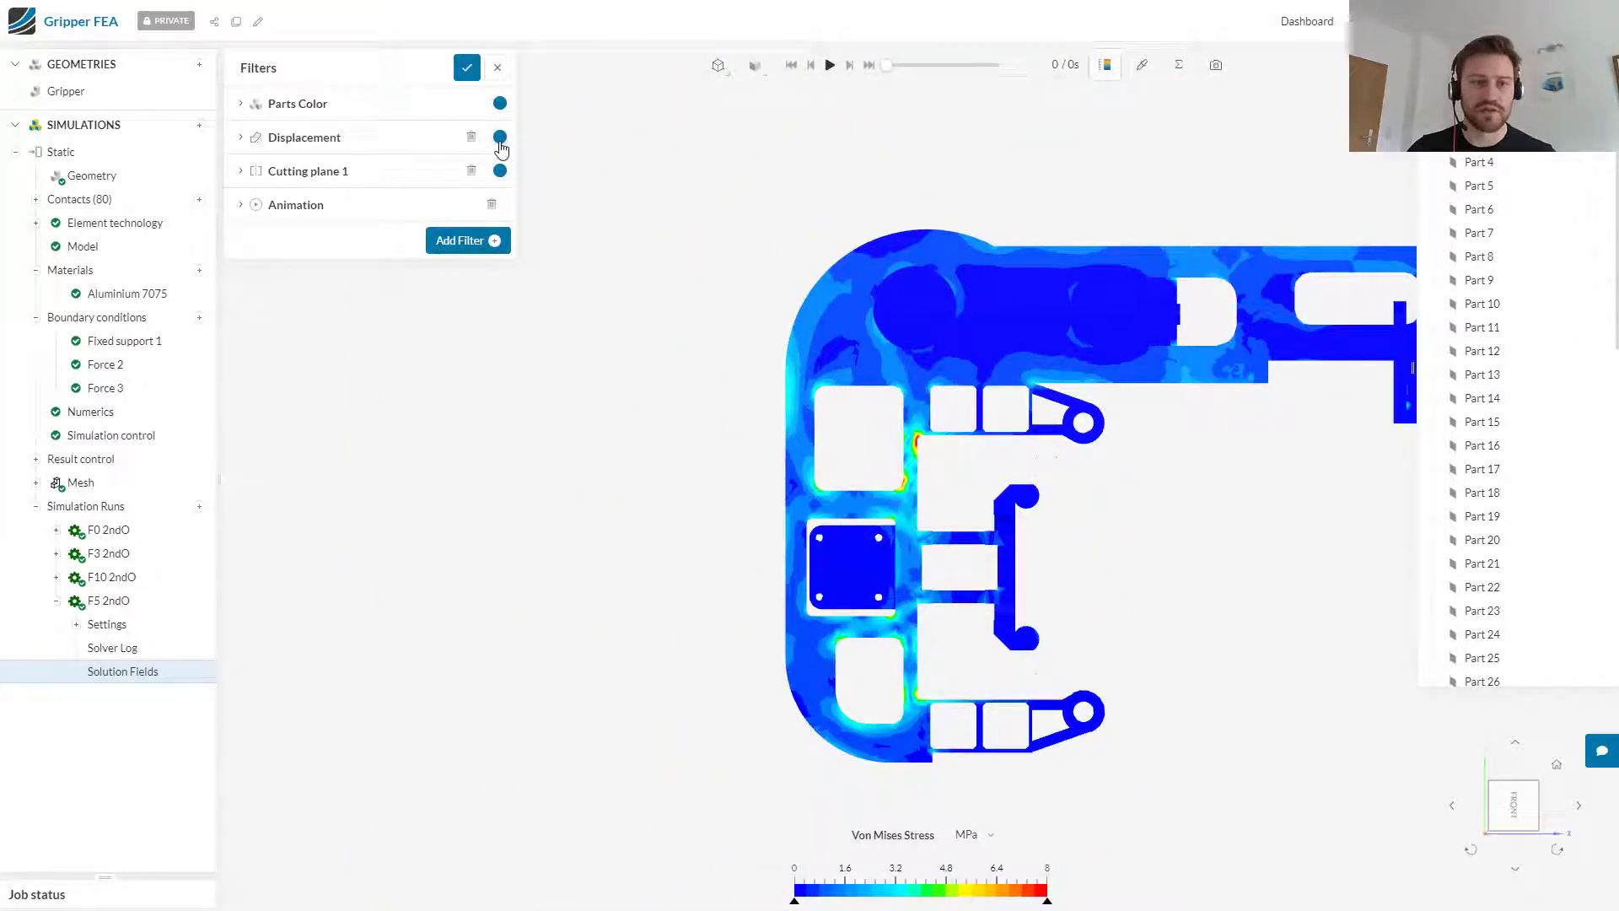
Step: Disable Cutting plane 1 and view the whole gripper from an angled bottom side
click(497, 171)
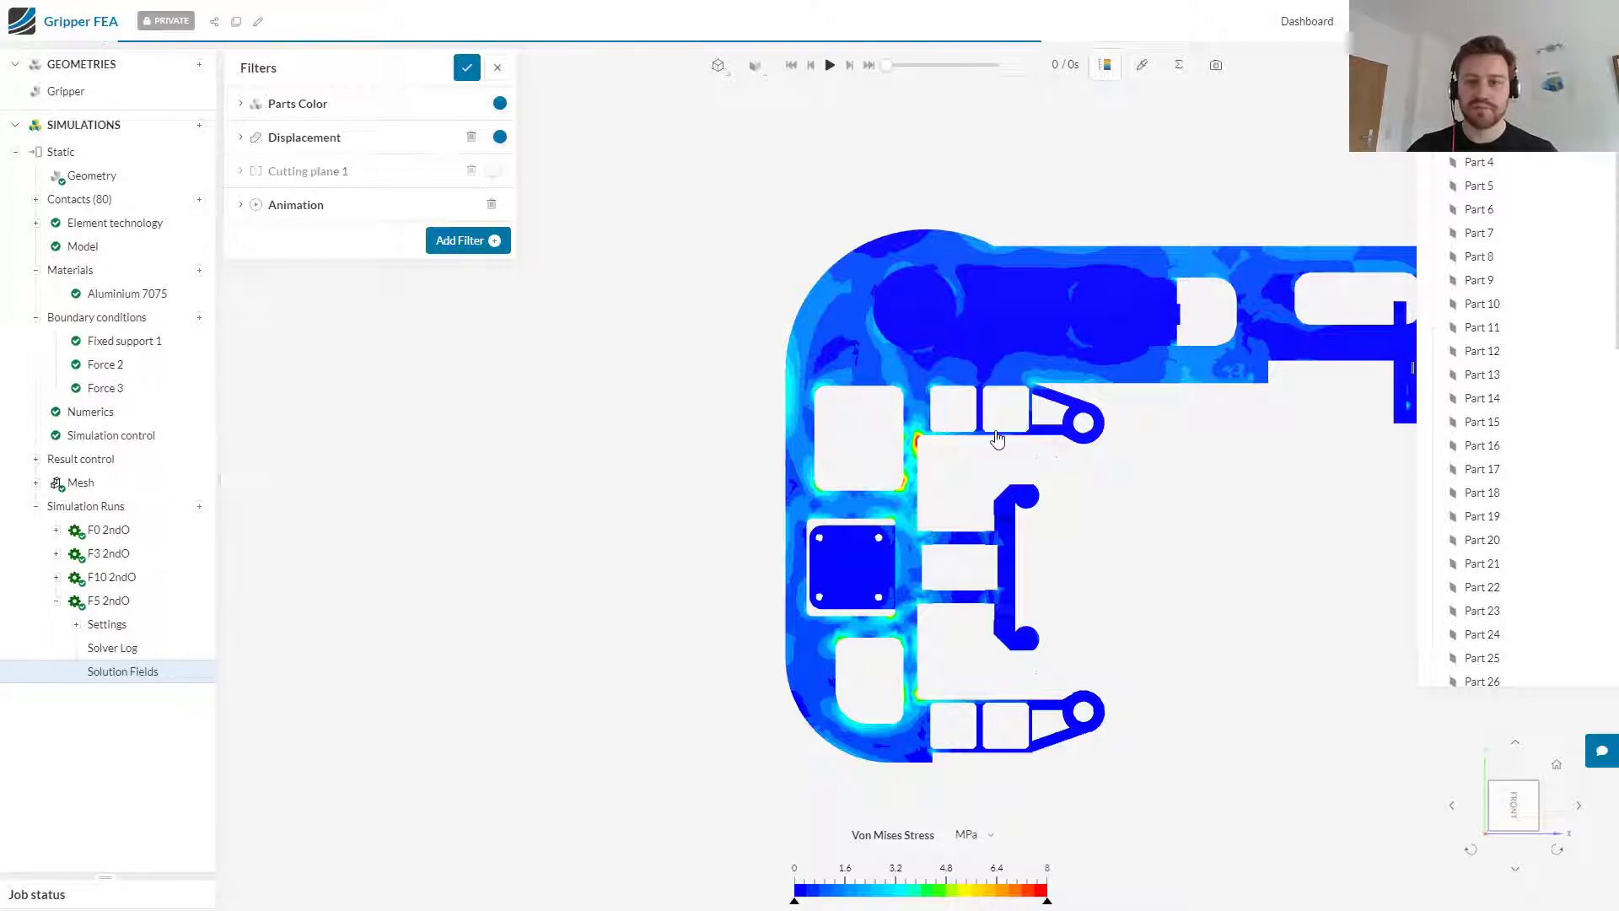
drag(1138, 607, 1363, 663)
scroll(1198, 637, down, 3)
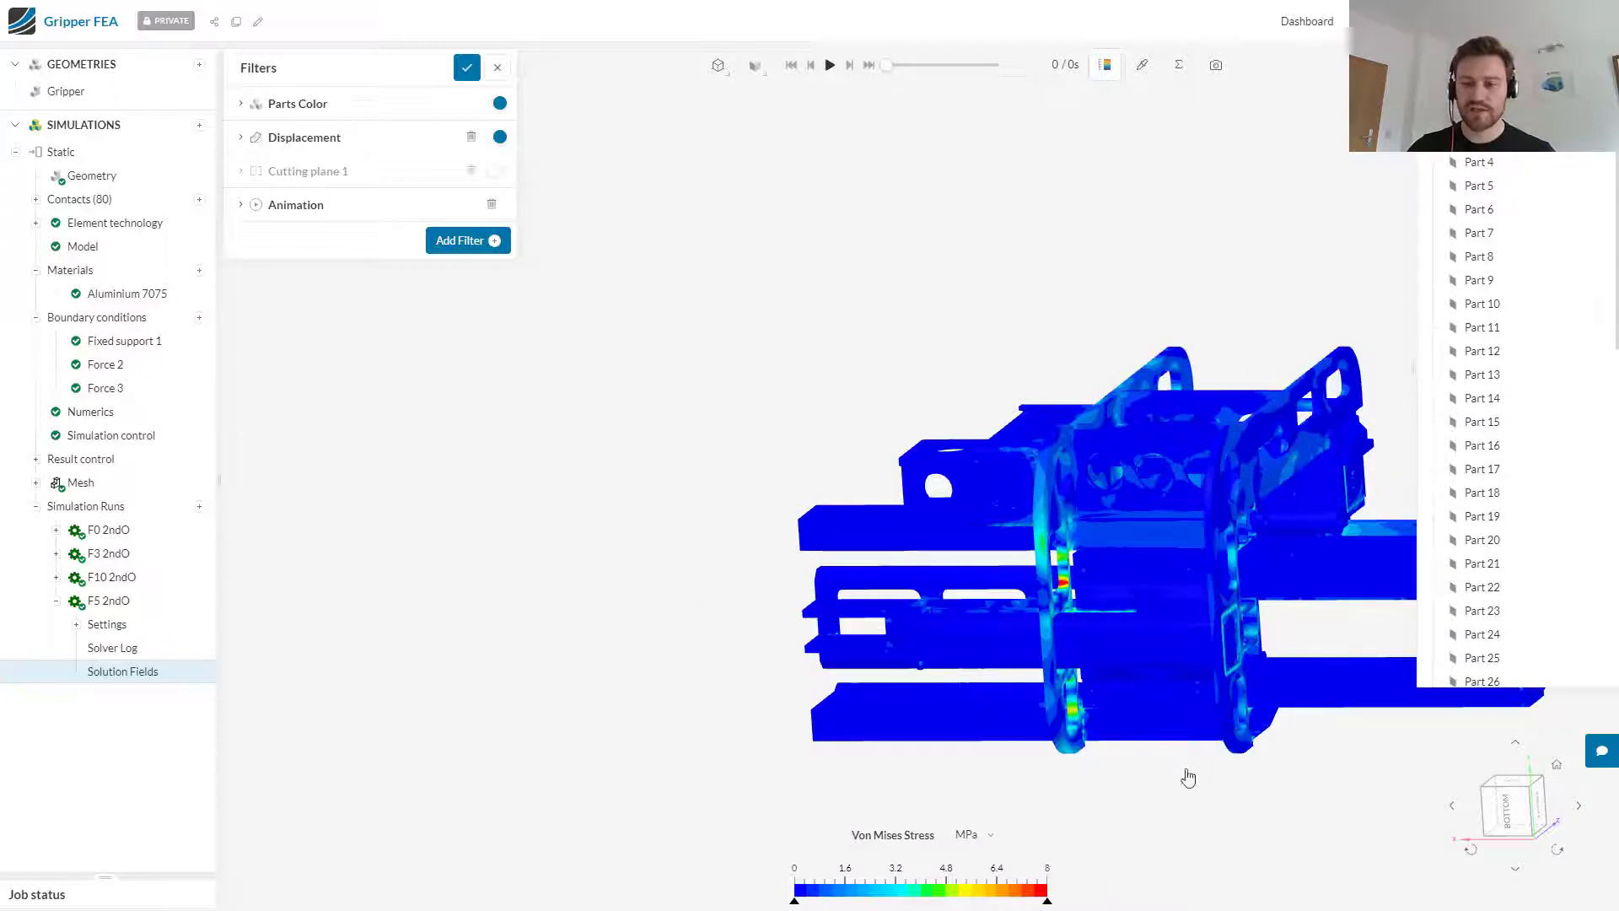
drag(1218, 792, 1448, 793)
right_drag(1224, 587, 805, 589)
drag(1133, 697, 1045, 671)
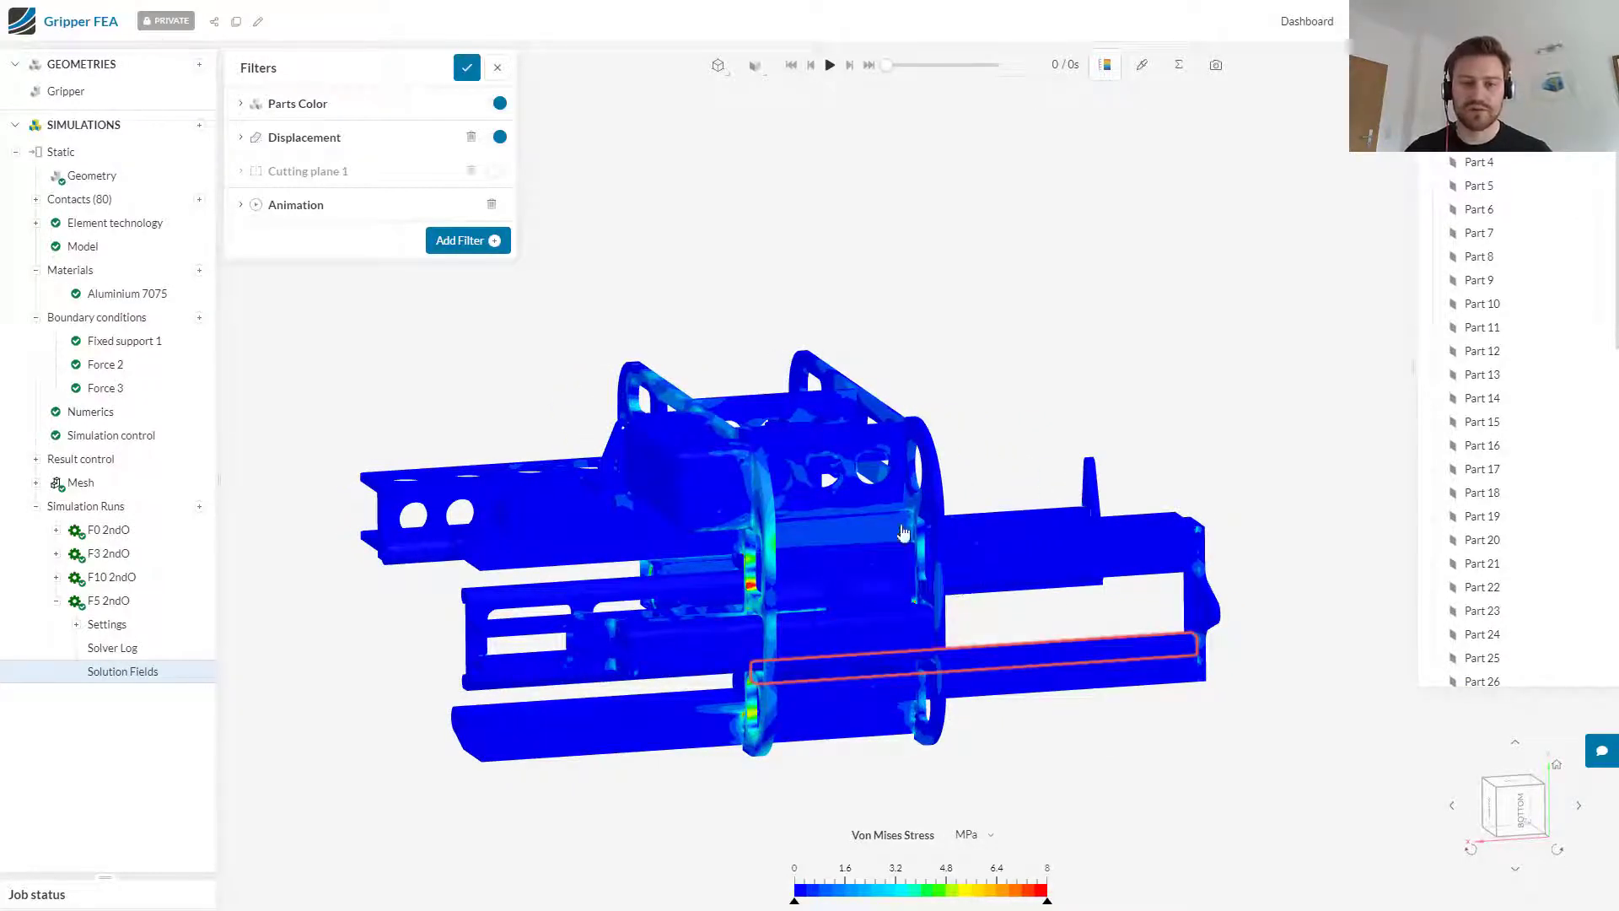
Step: Check the displacement scaling factor, then play the Shape animation and watch the deformation from the back and at an angle
click(373, 147)
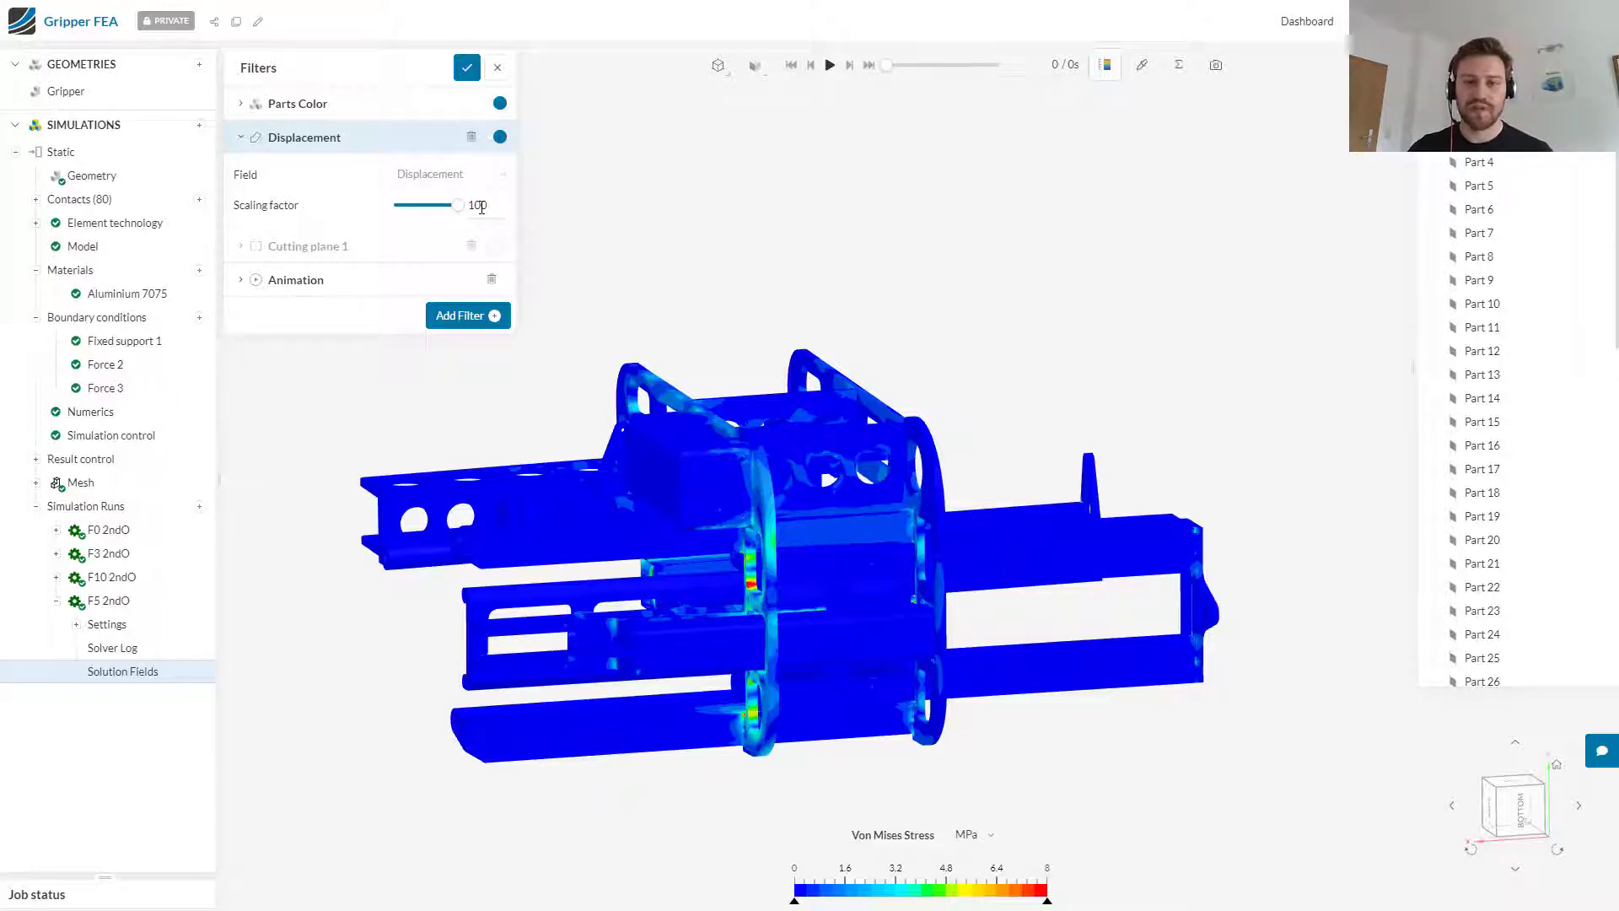
click(397, 284)
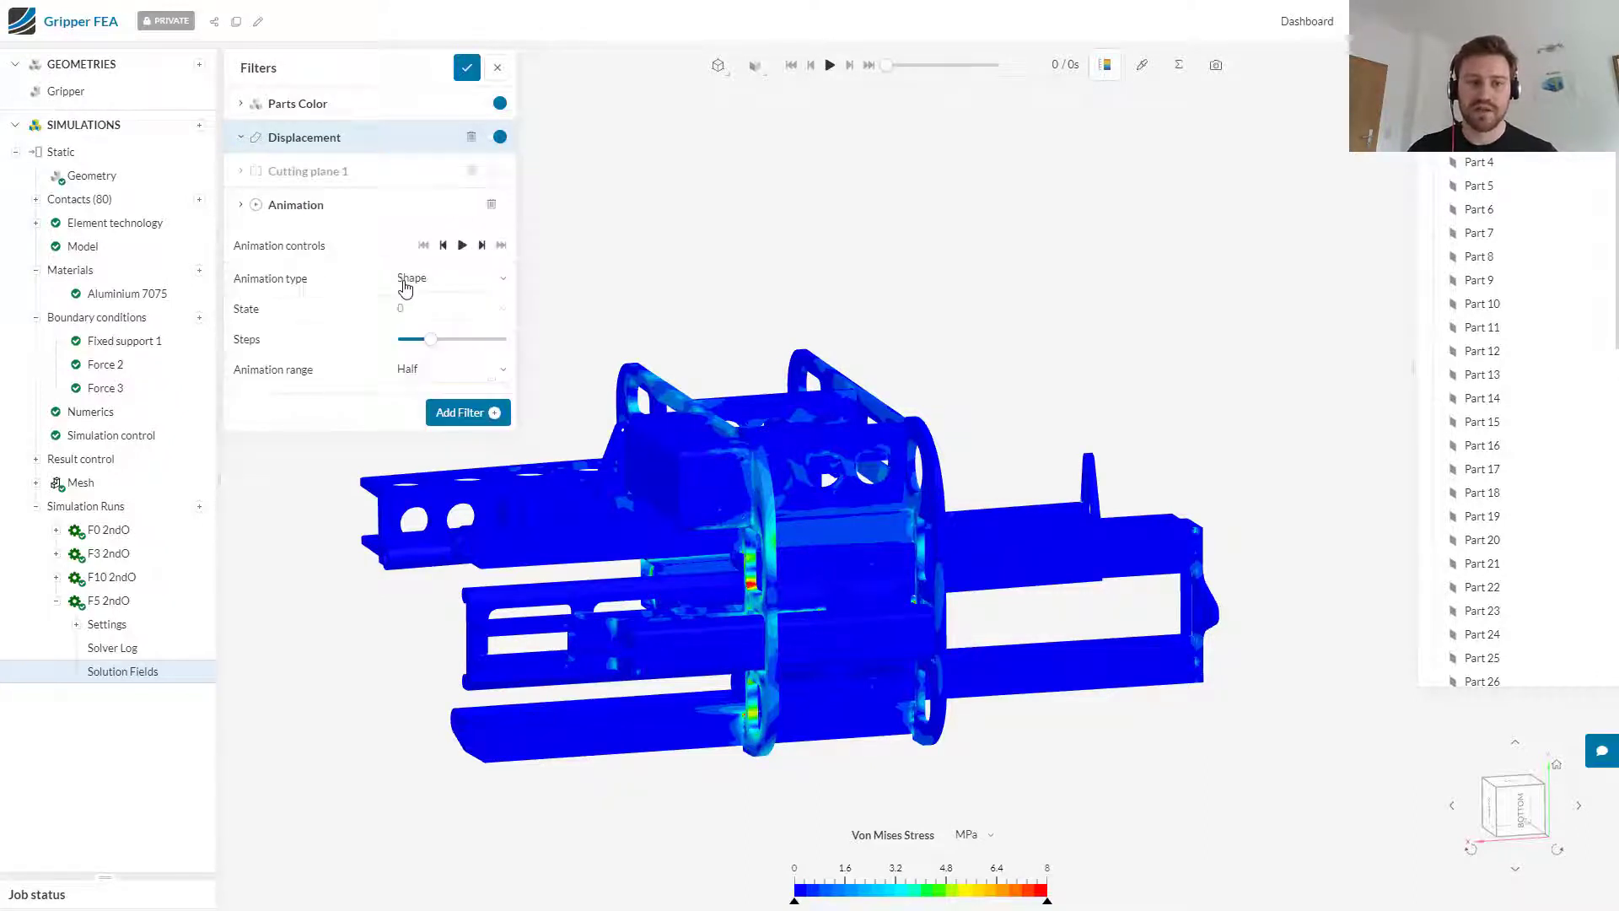
click(463, 246)
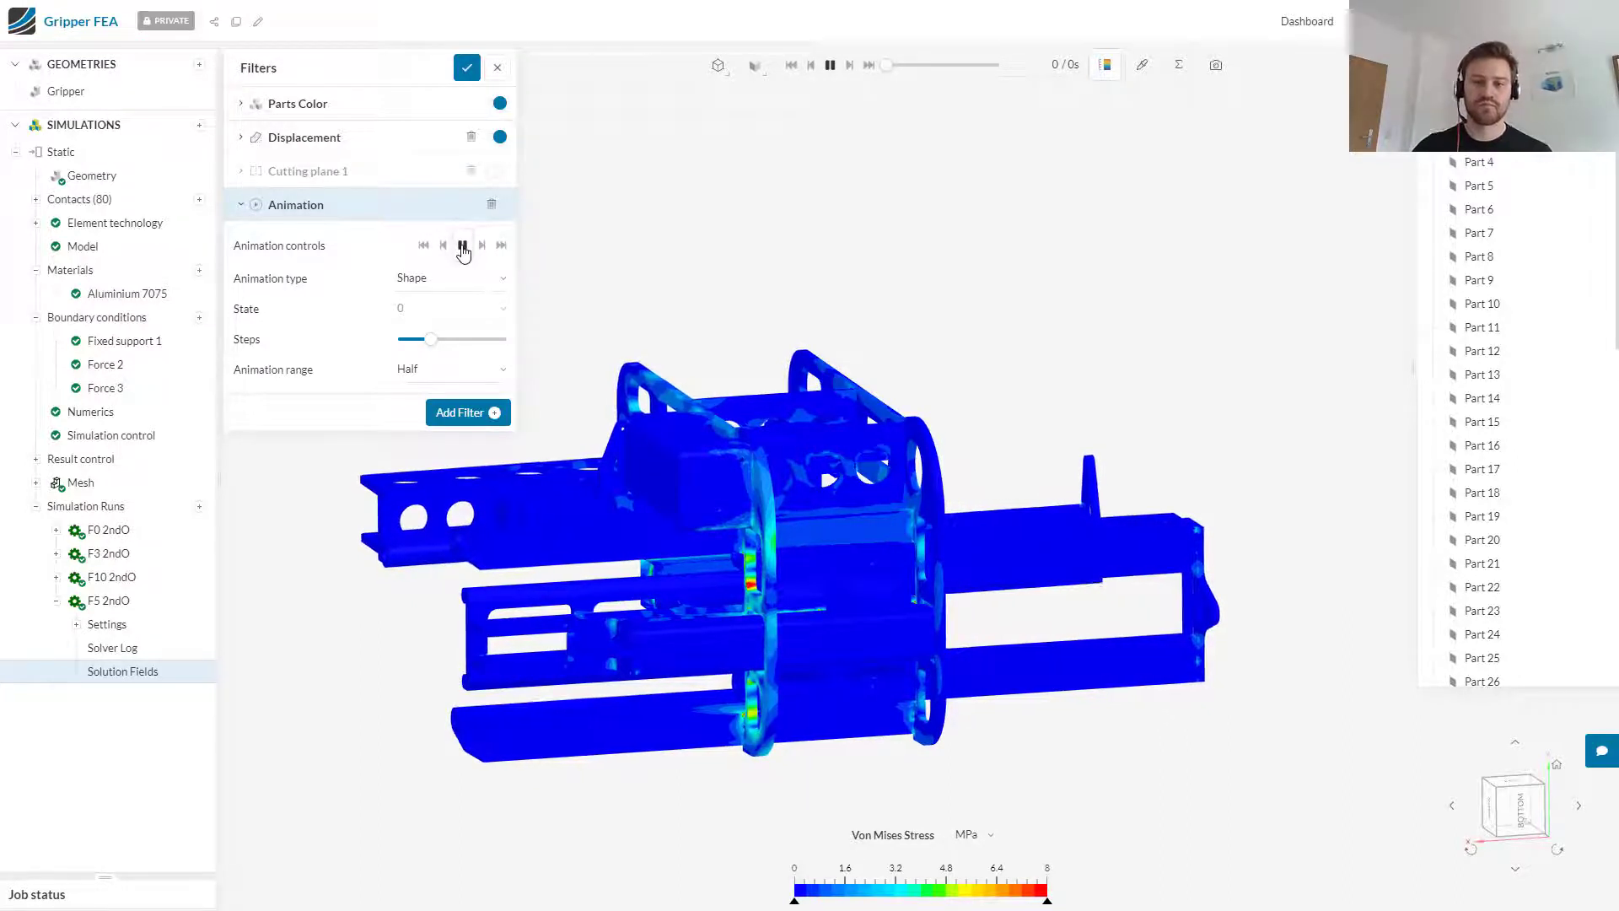
drag(797, 300, 984, 365)
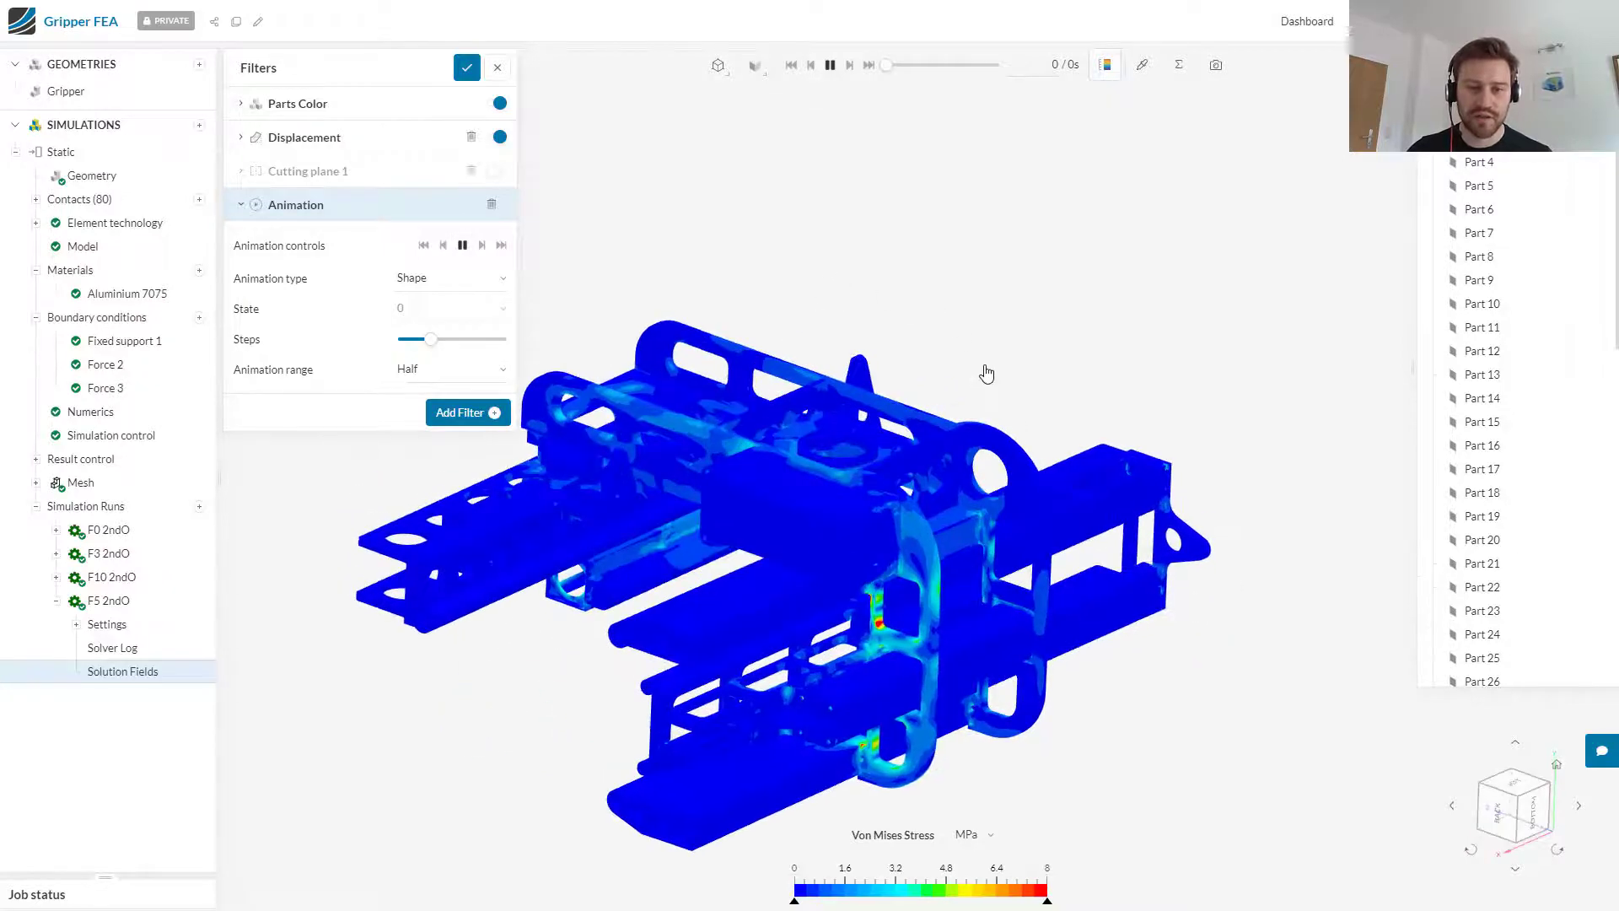
click(1499, 812)
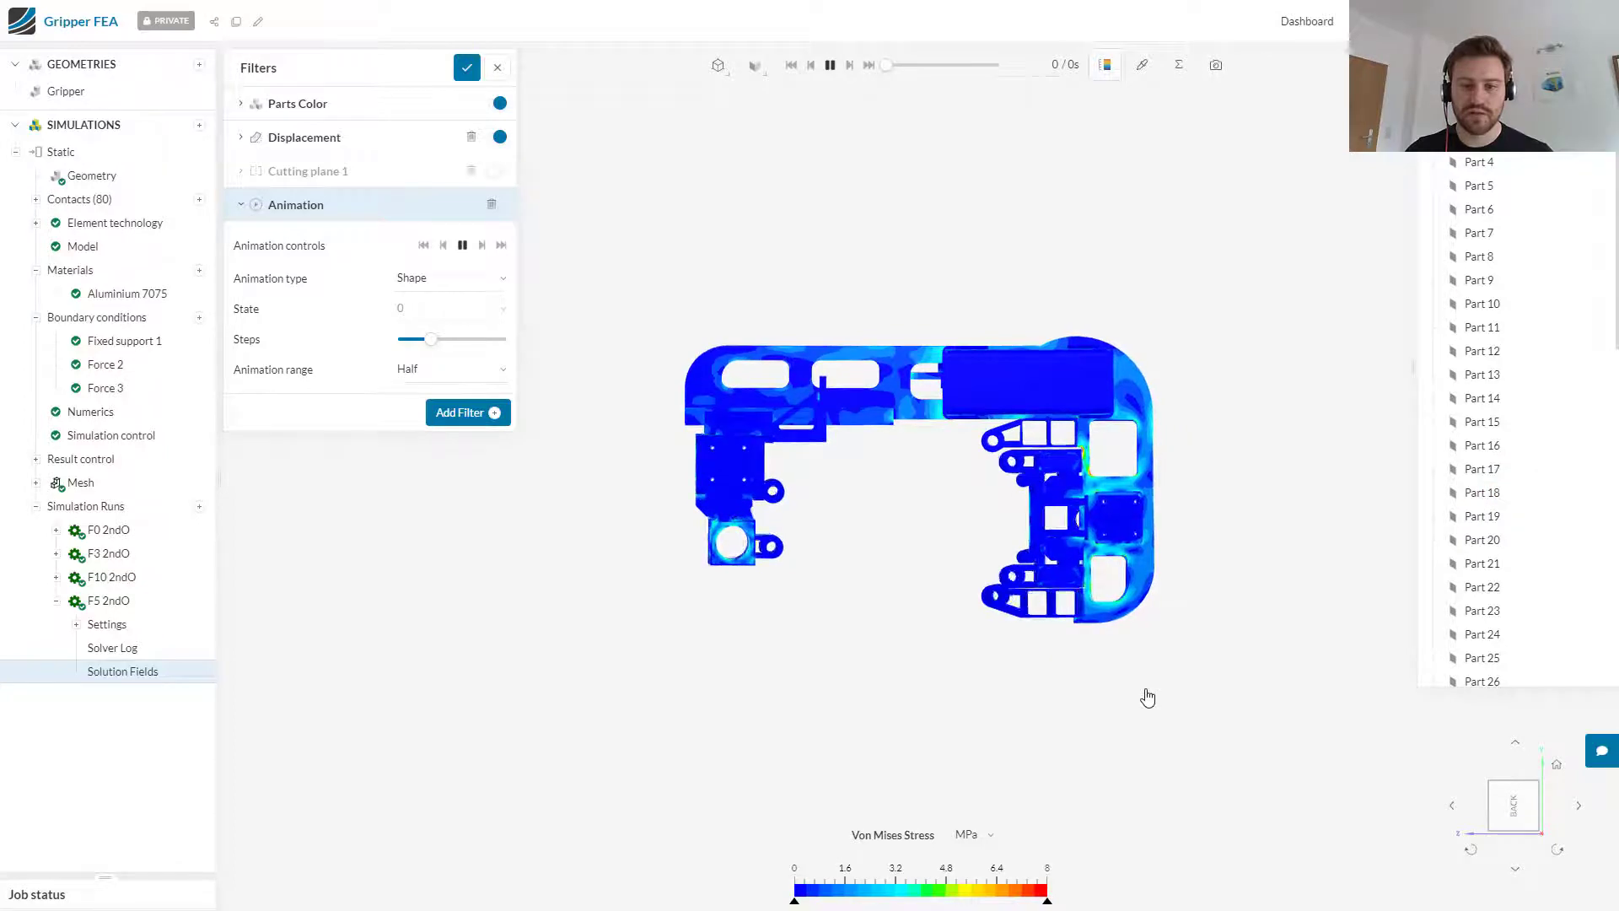
drag(1174, 666, 1003, 809)
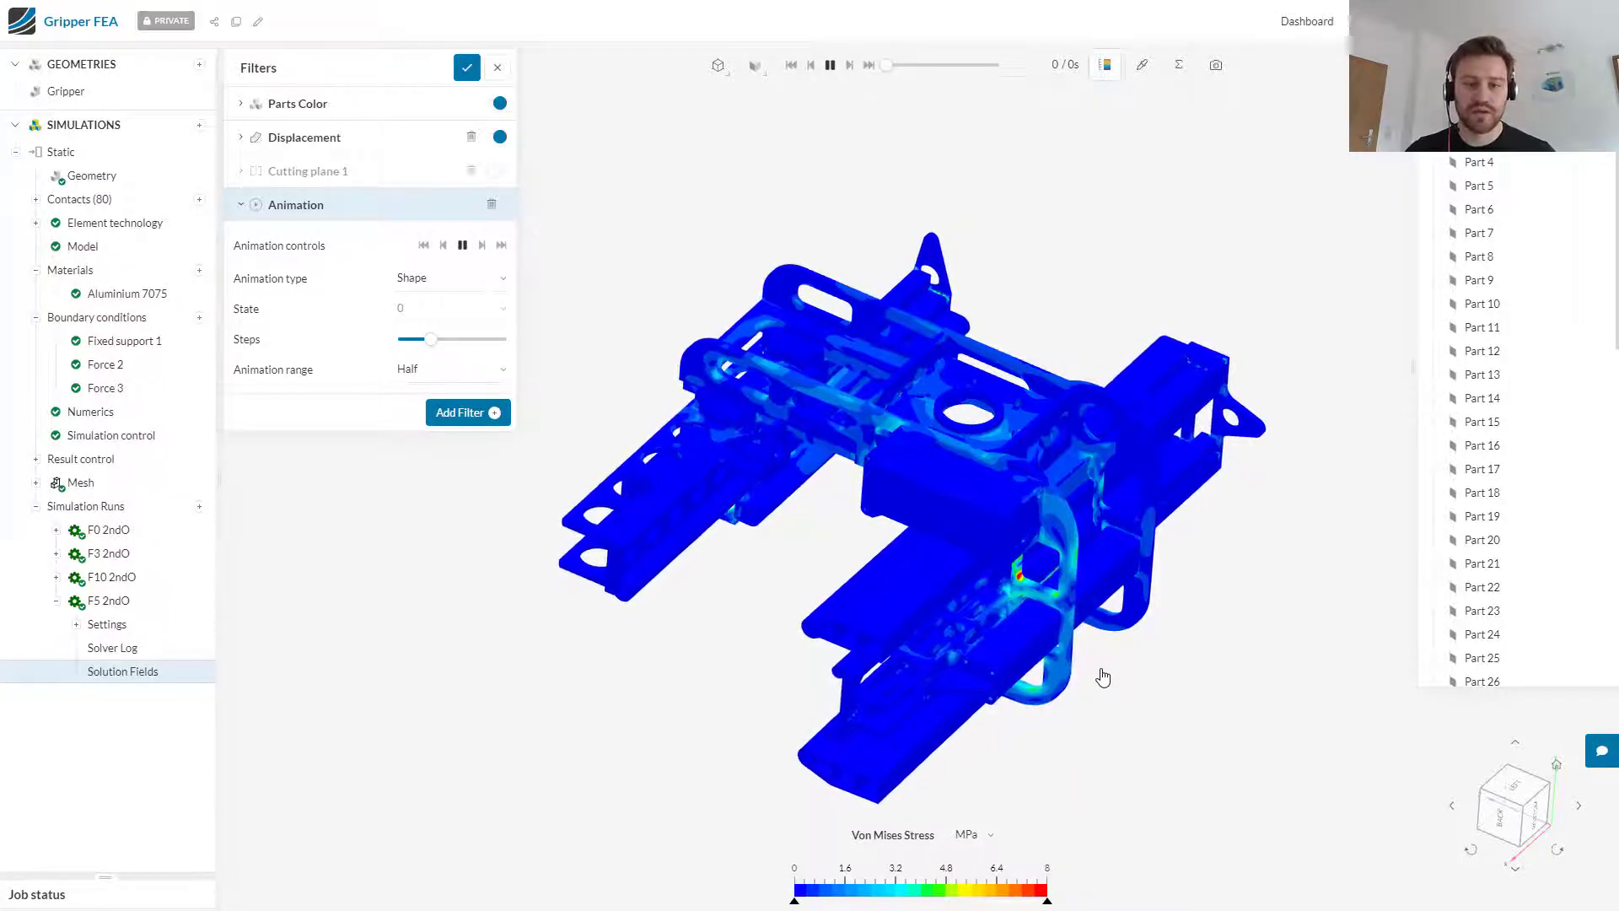
Step: Color the parts by Displacement Magnitude and set the legend unit to mm
click(824, 553)
click(376, 107)
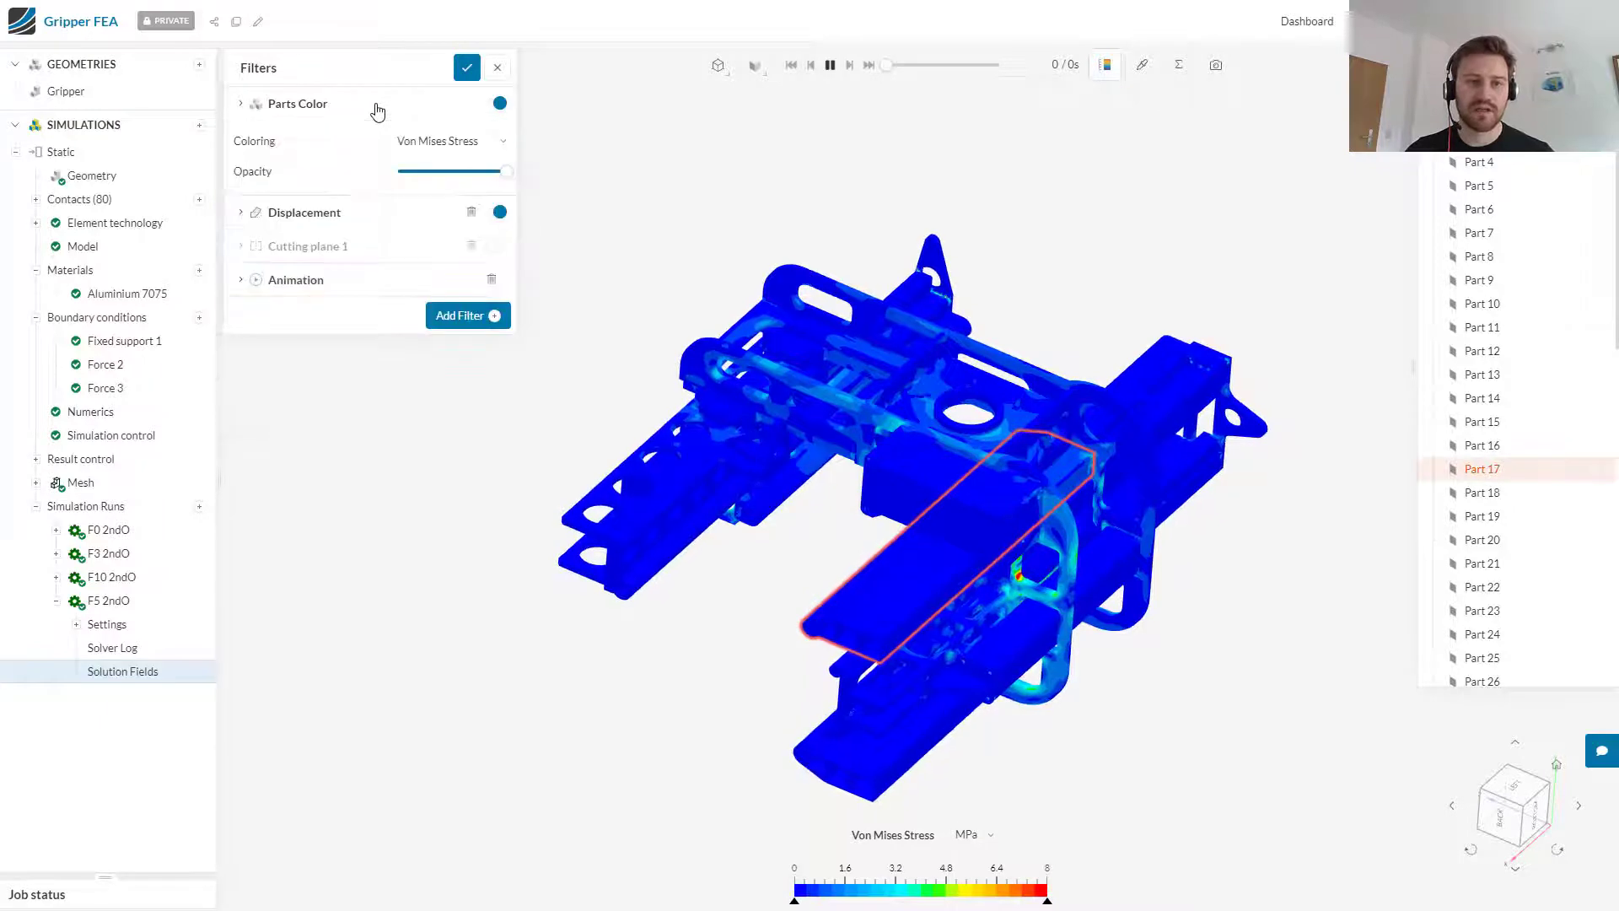
click(492, 152)
mouse_move(488, 260)
click(590, 261)
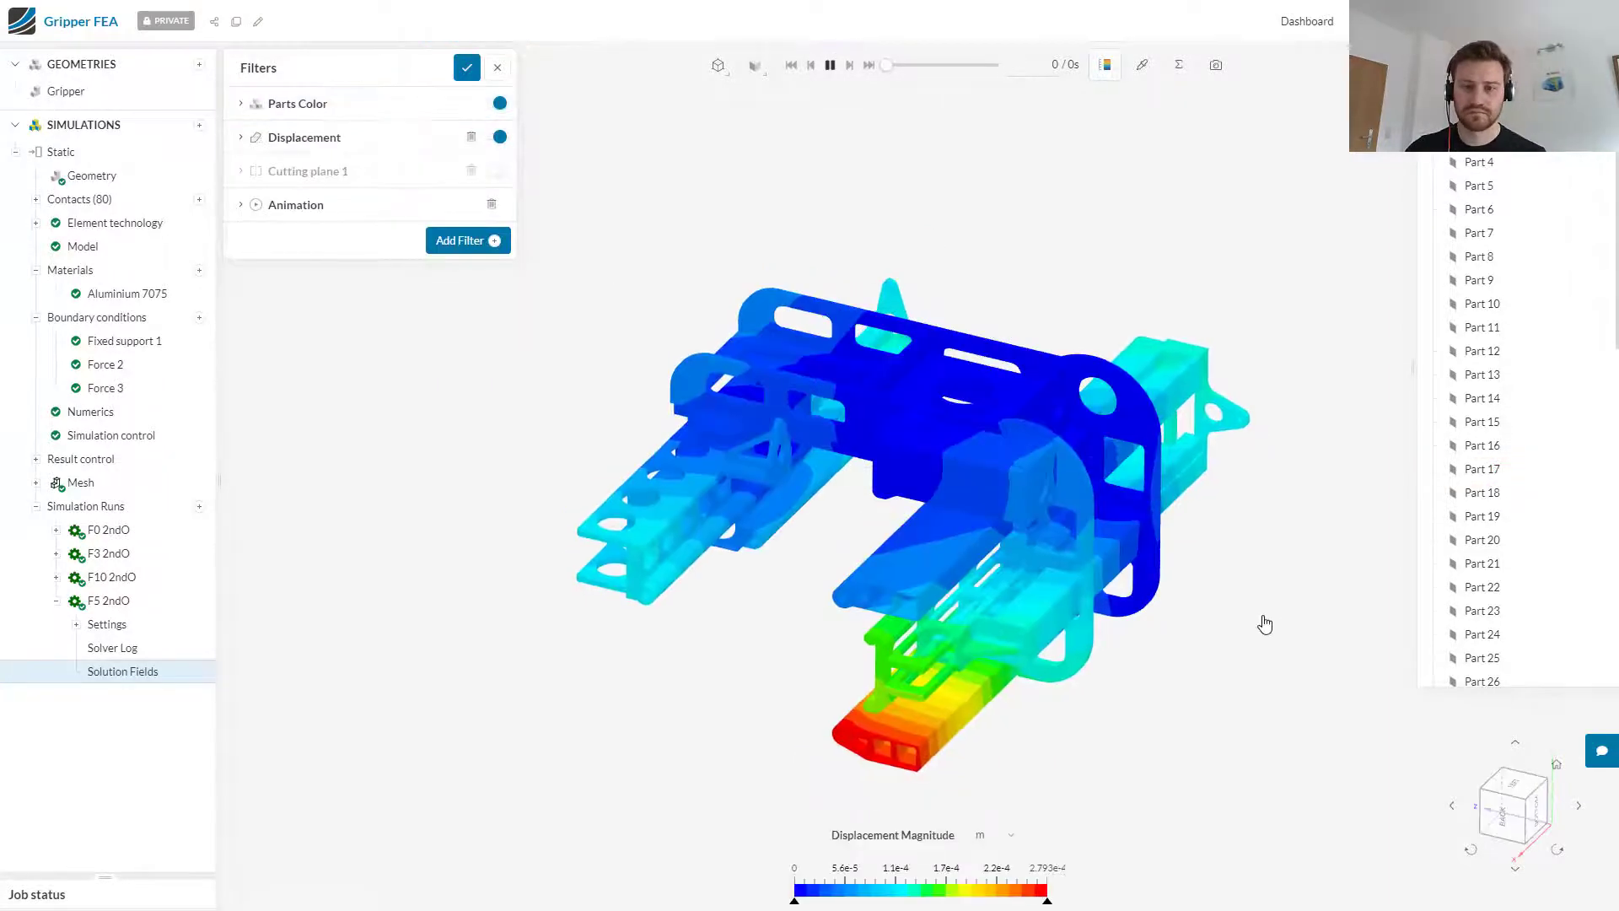
drag(1265, 624, 1191, 577)
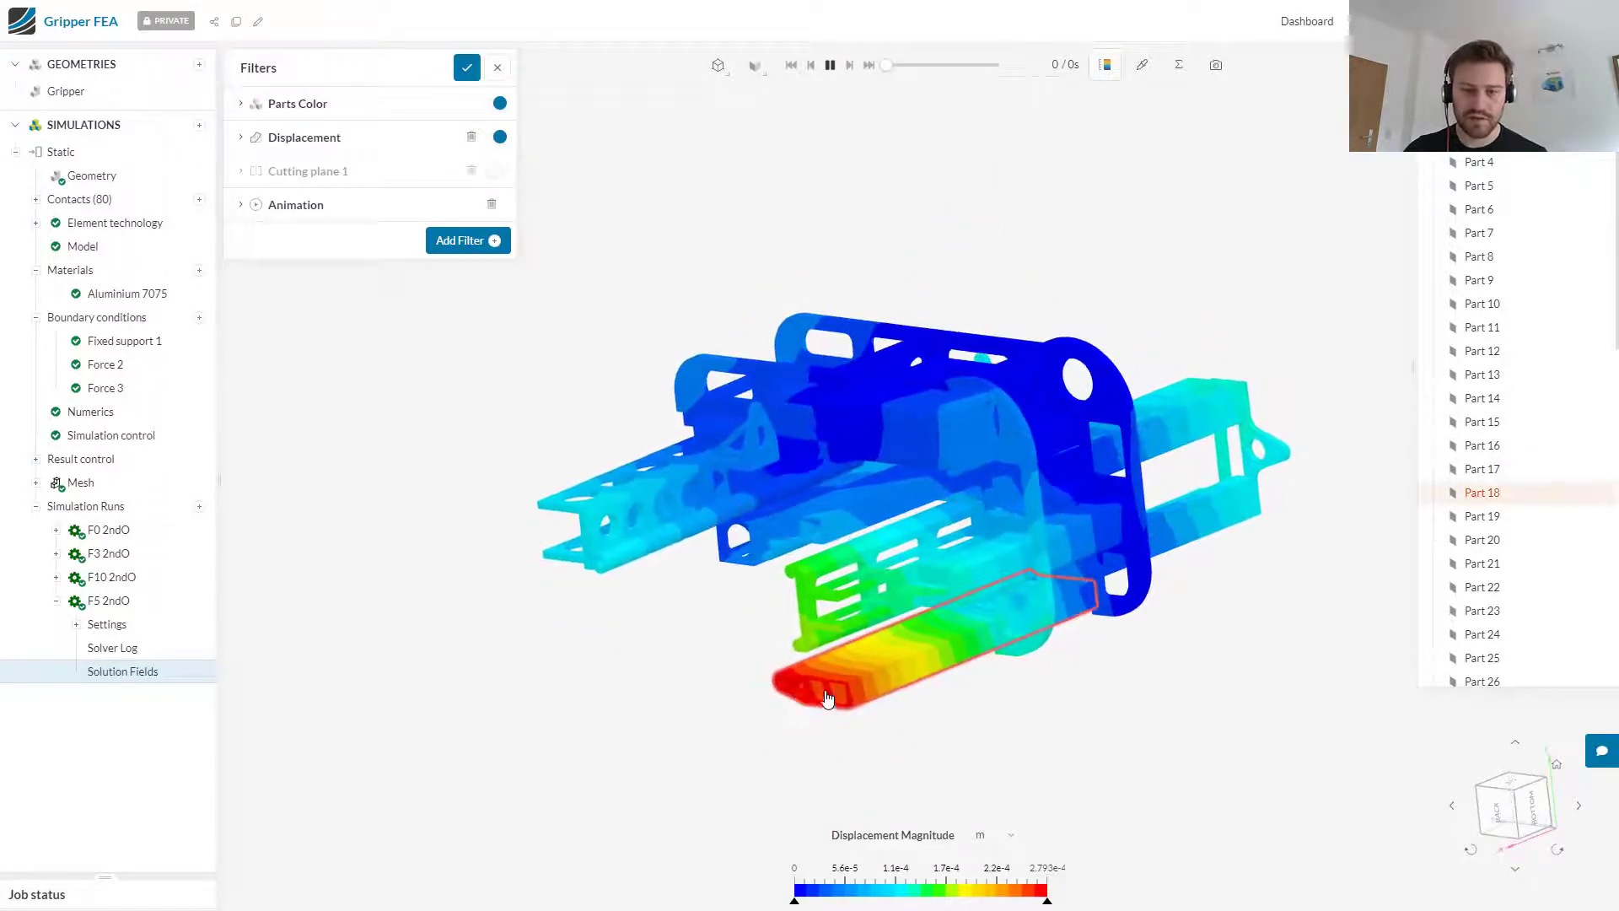
click(1011, 835)
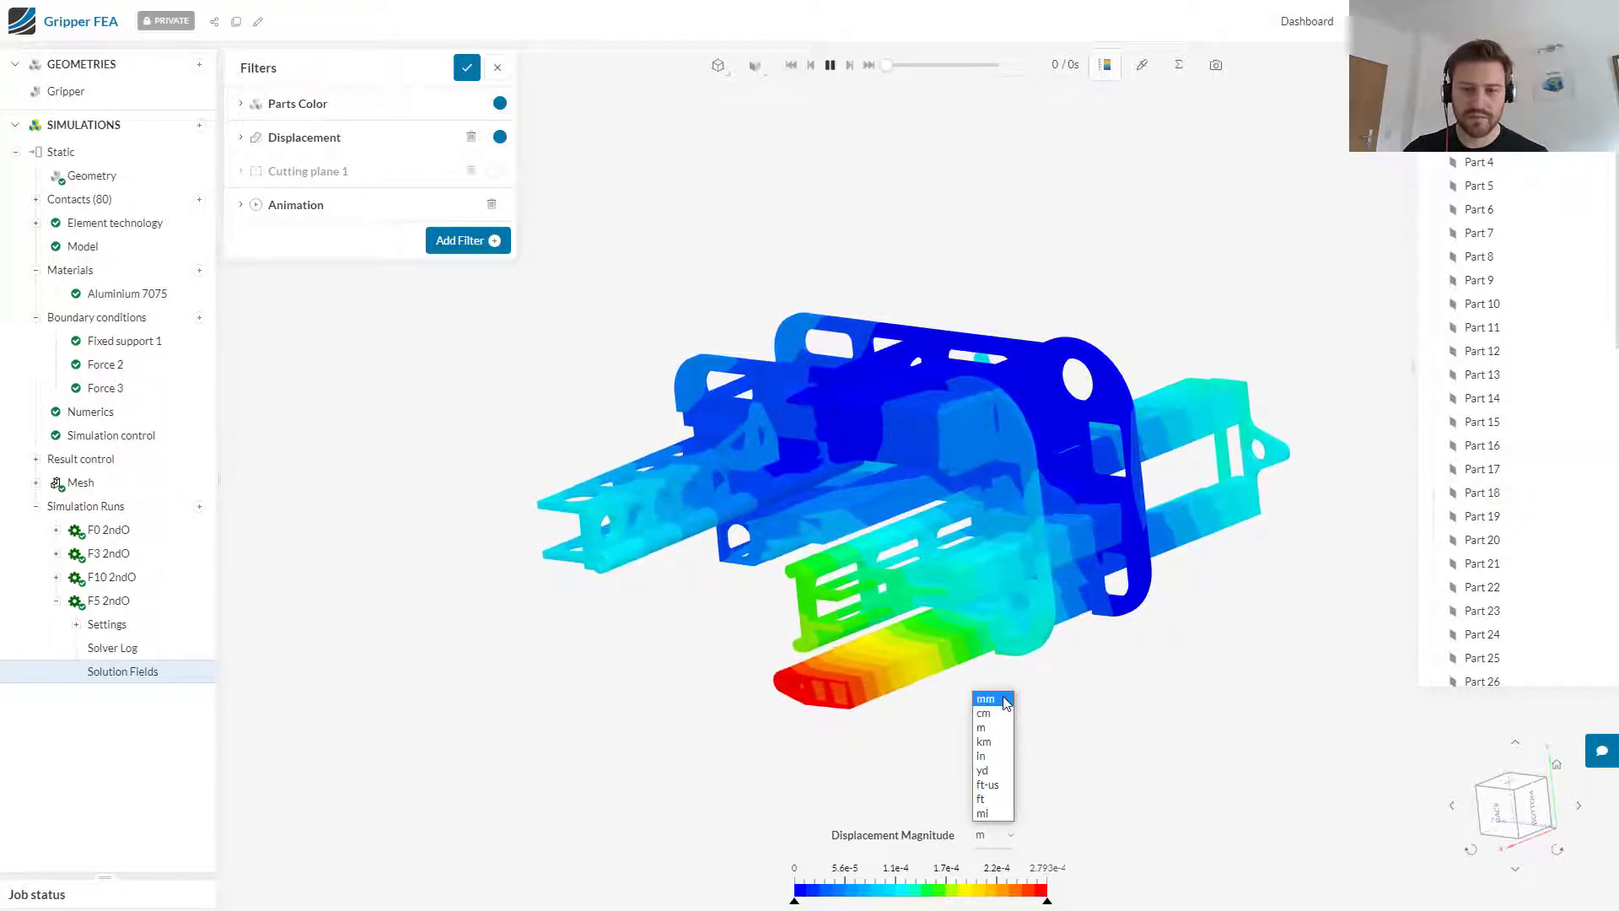
click(1005, 699)
Step: Inspect the displacement magnitude at the red tip of the lower gripper arm
drag(1174, 663, 1218, 734)
click(1143, 64)
click(798, 769)
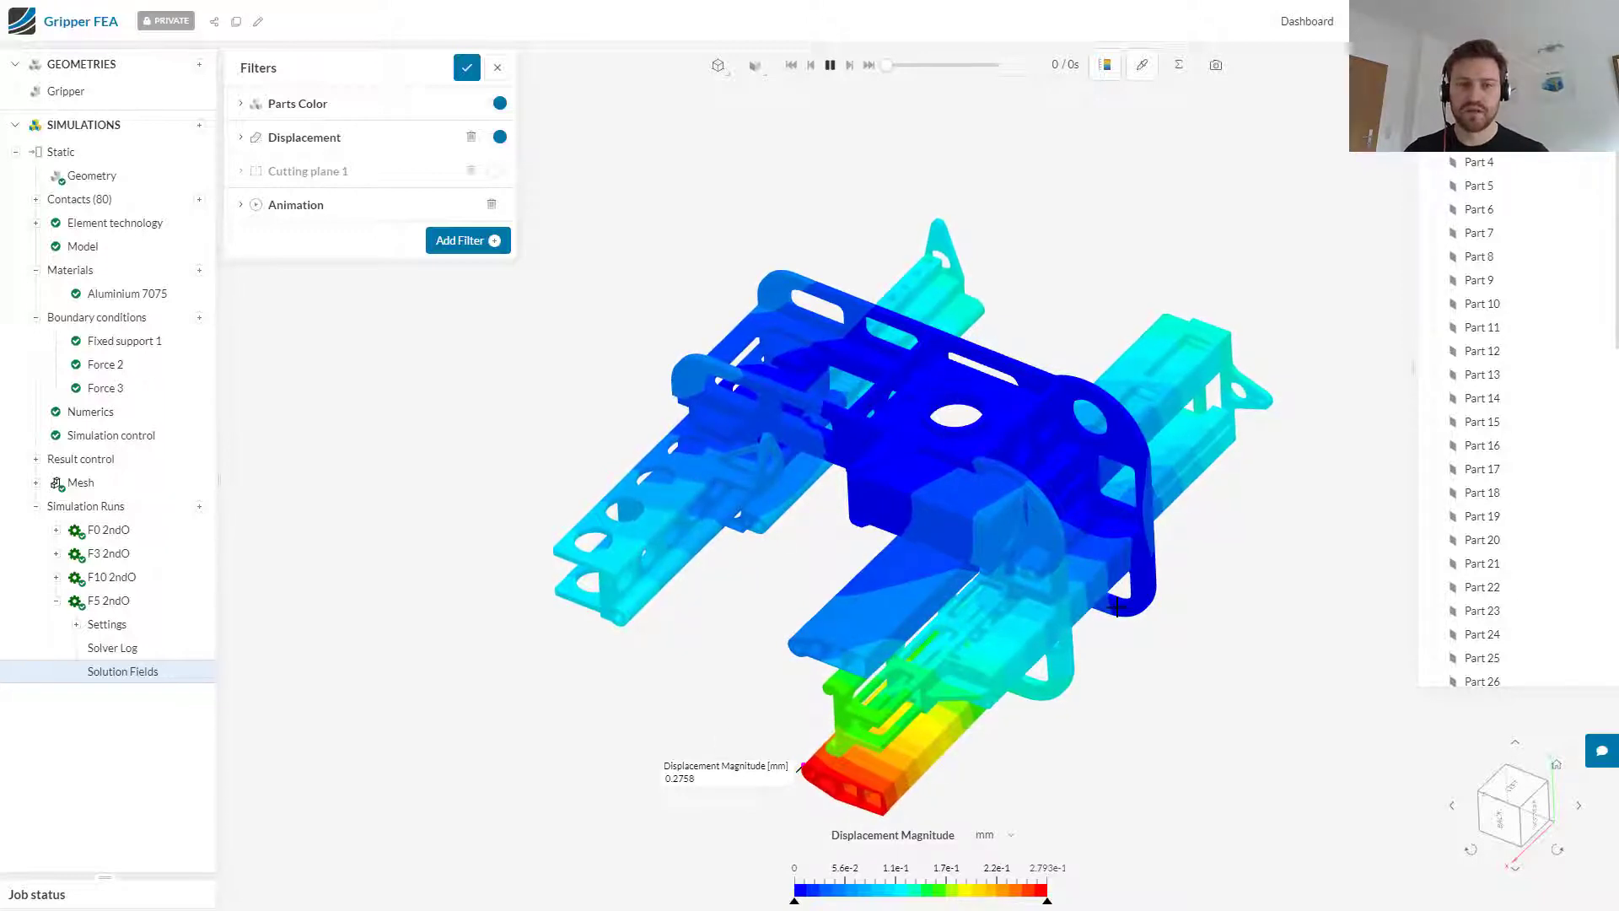
Step: View the support chat and the permission levels available for sharing the project, leaving both without changes
click(1601, 753)
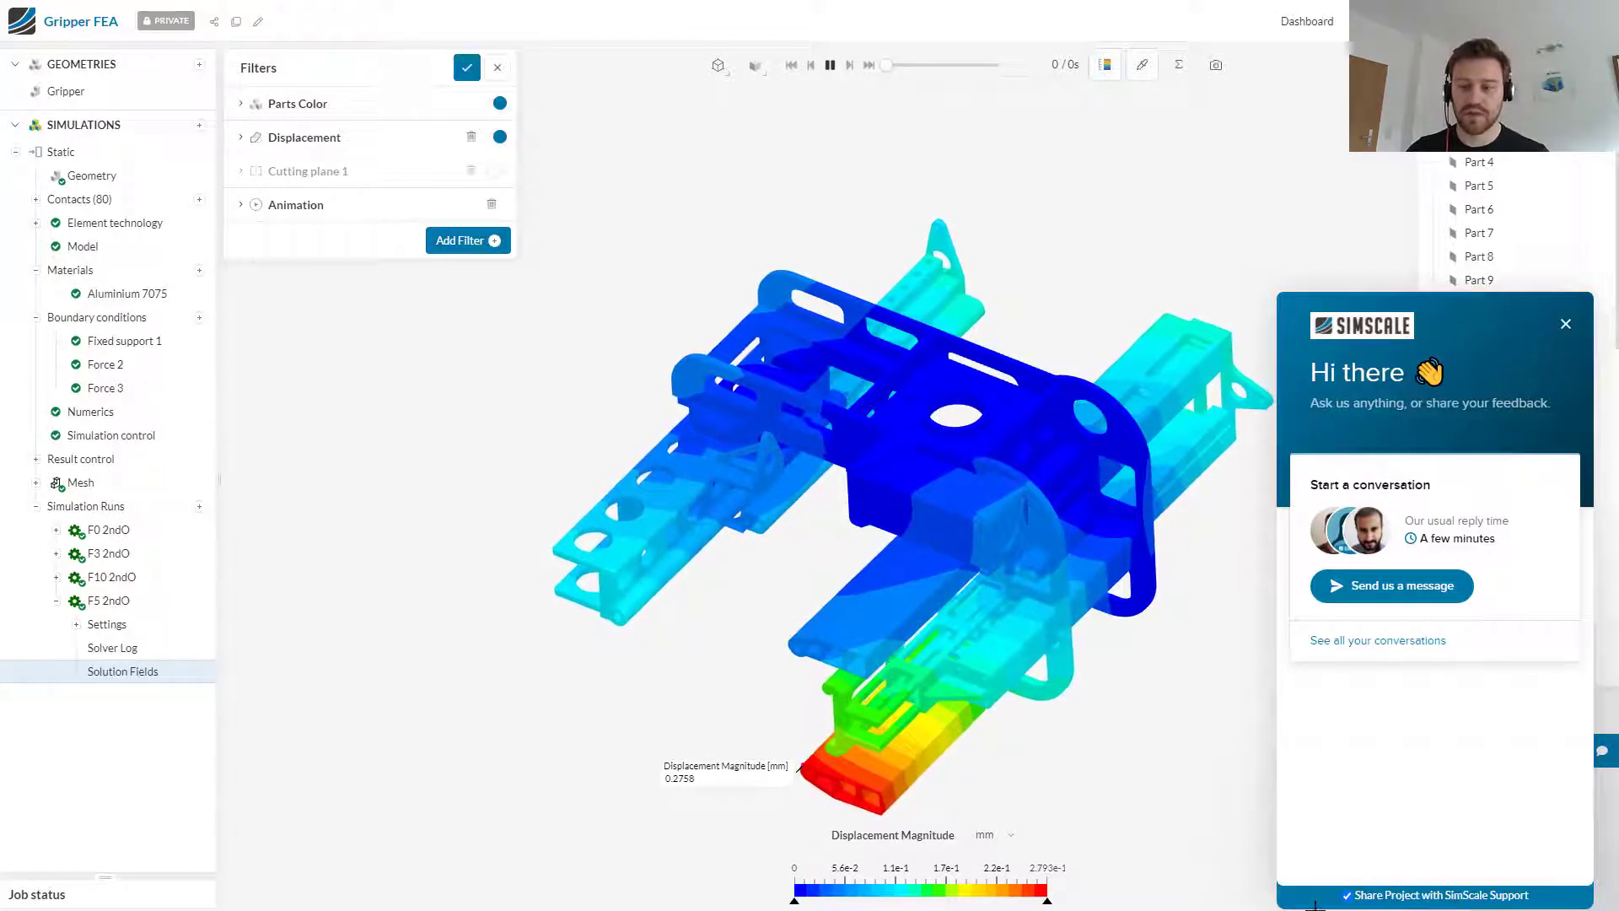
click(1566, 324)
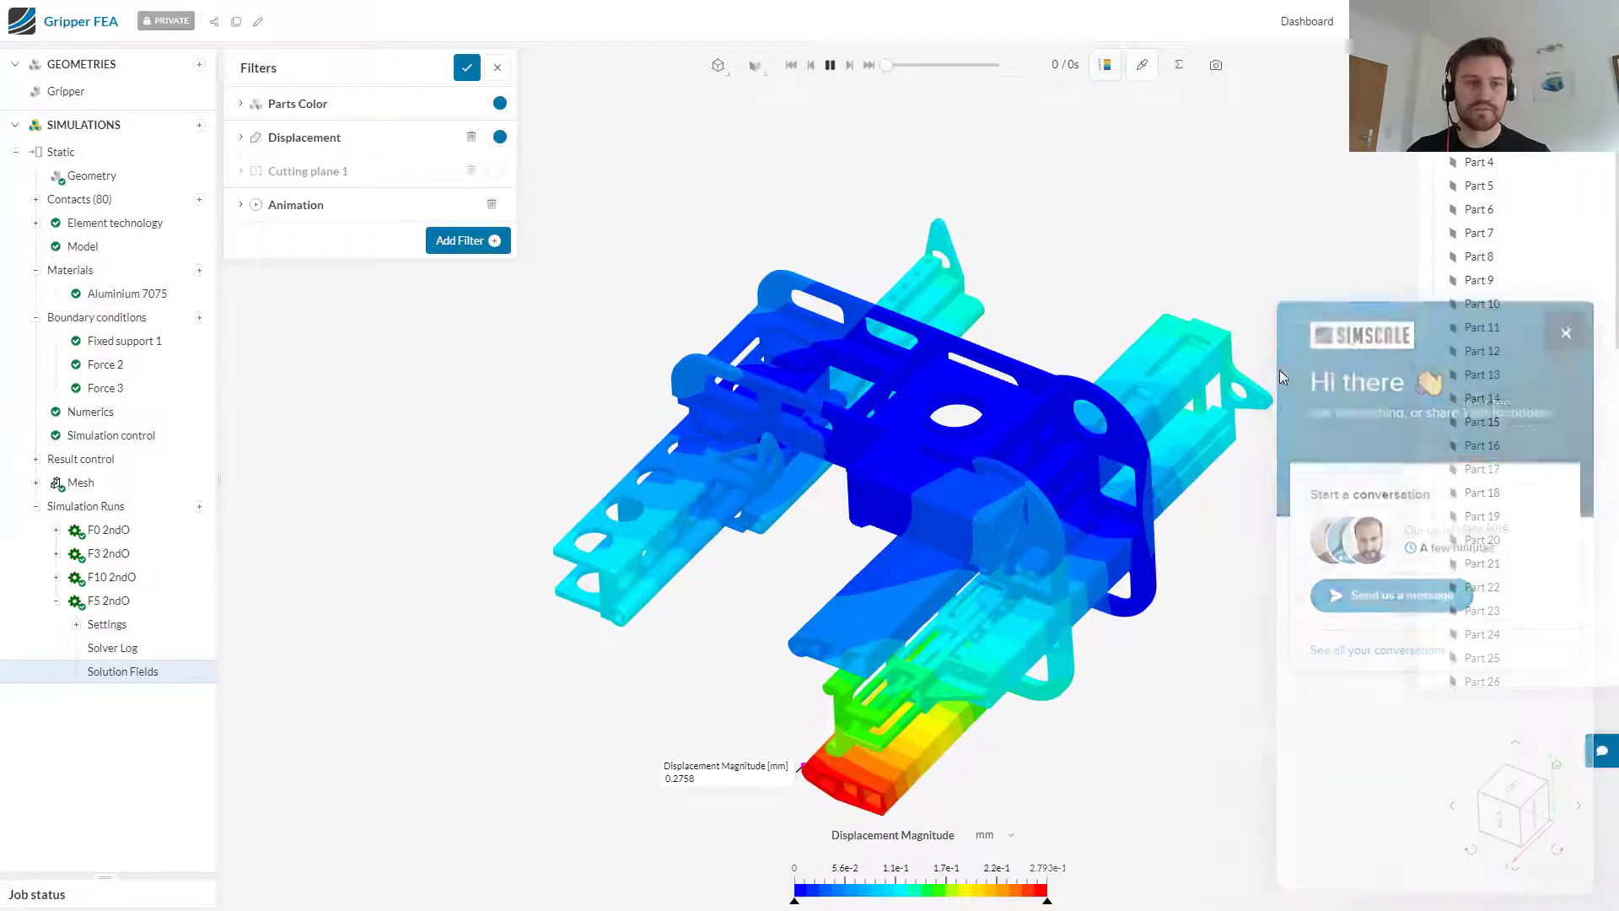
click(215, 25)
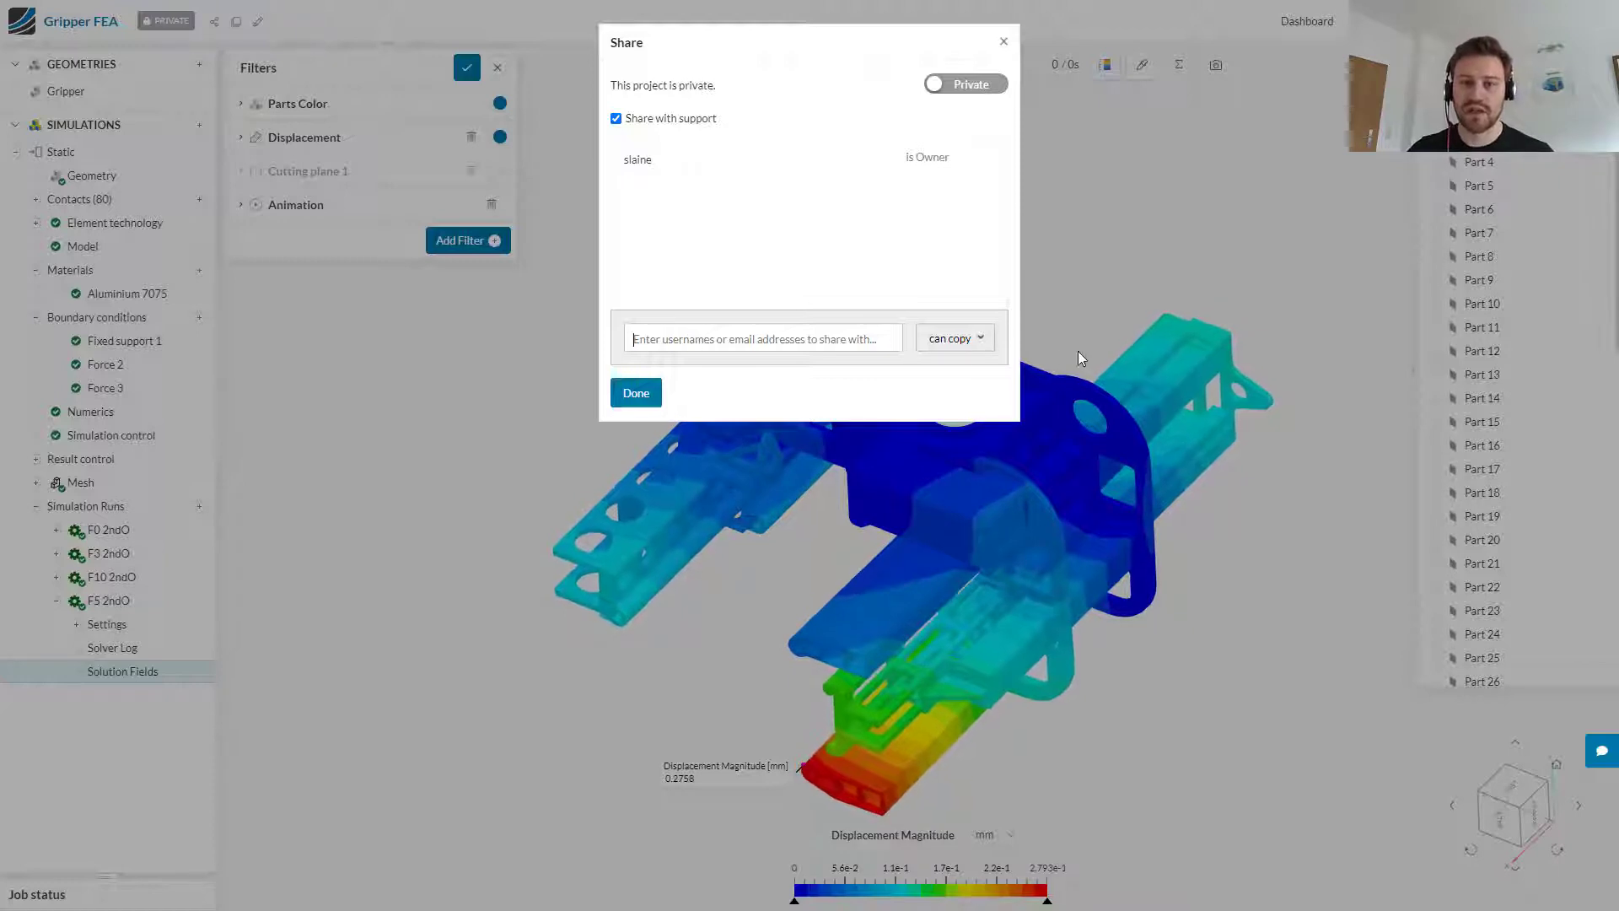
click(976, 341)
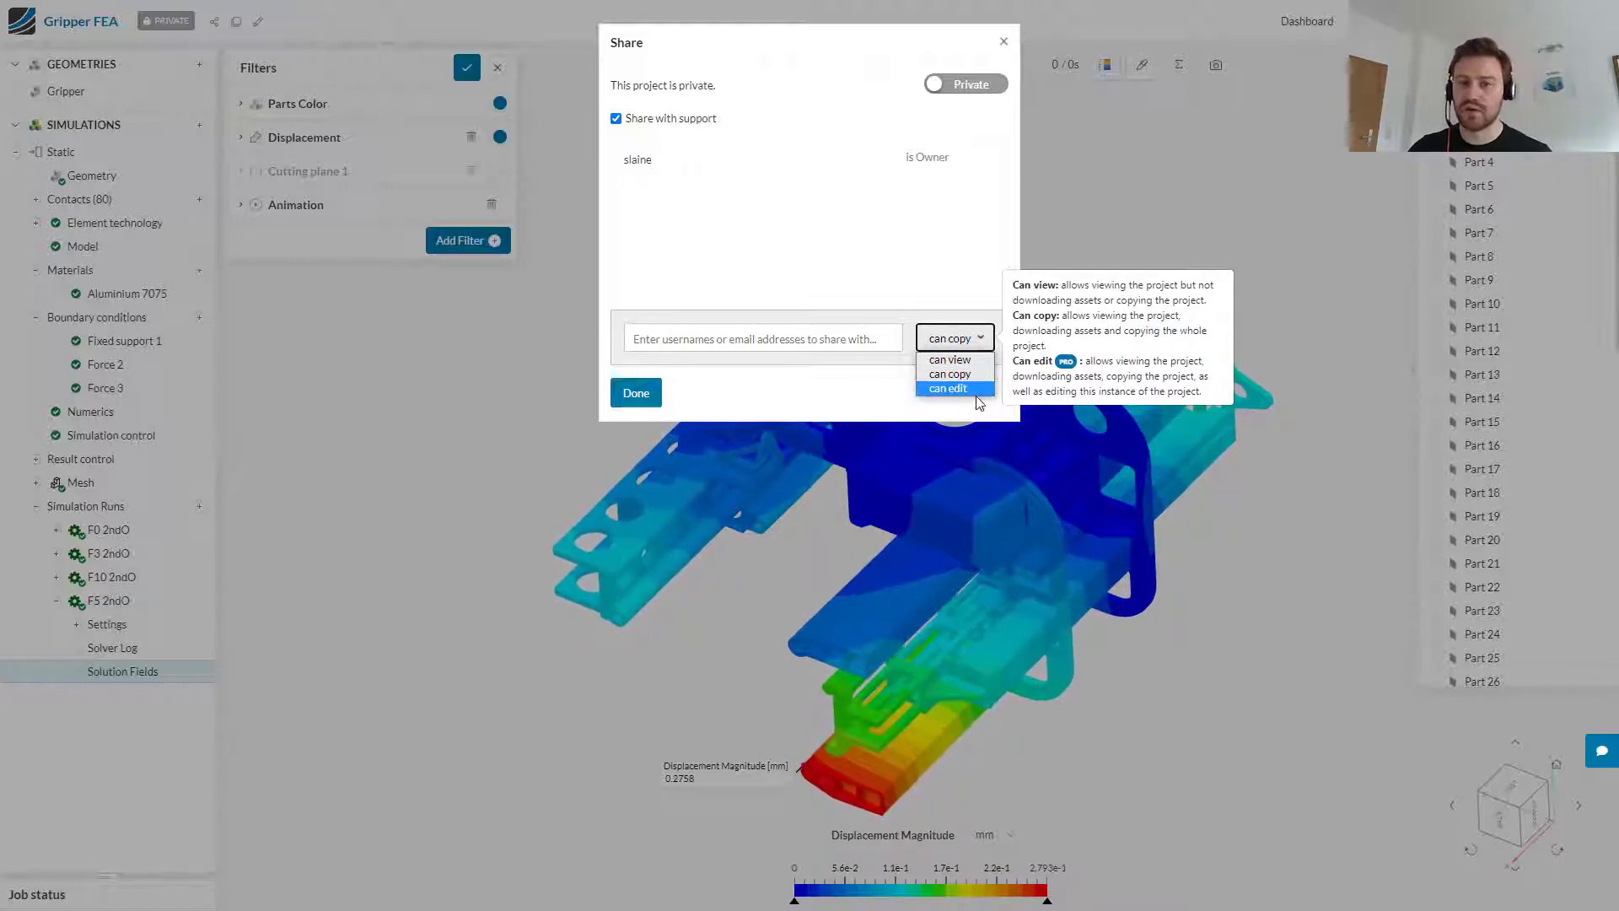
click(803, 366)
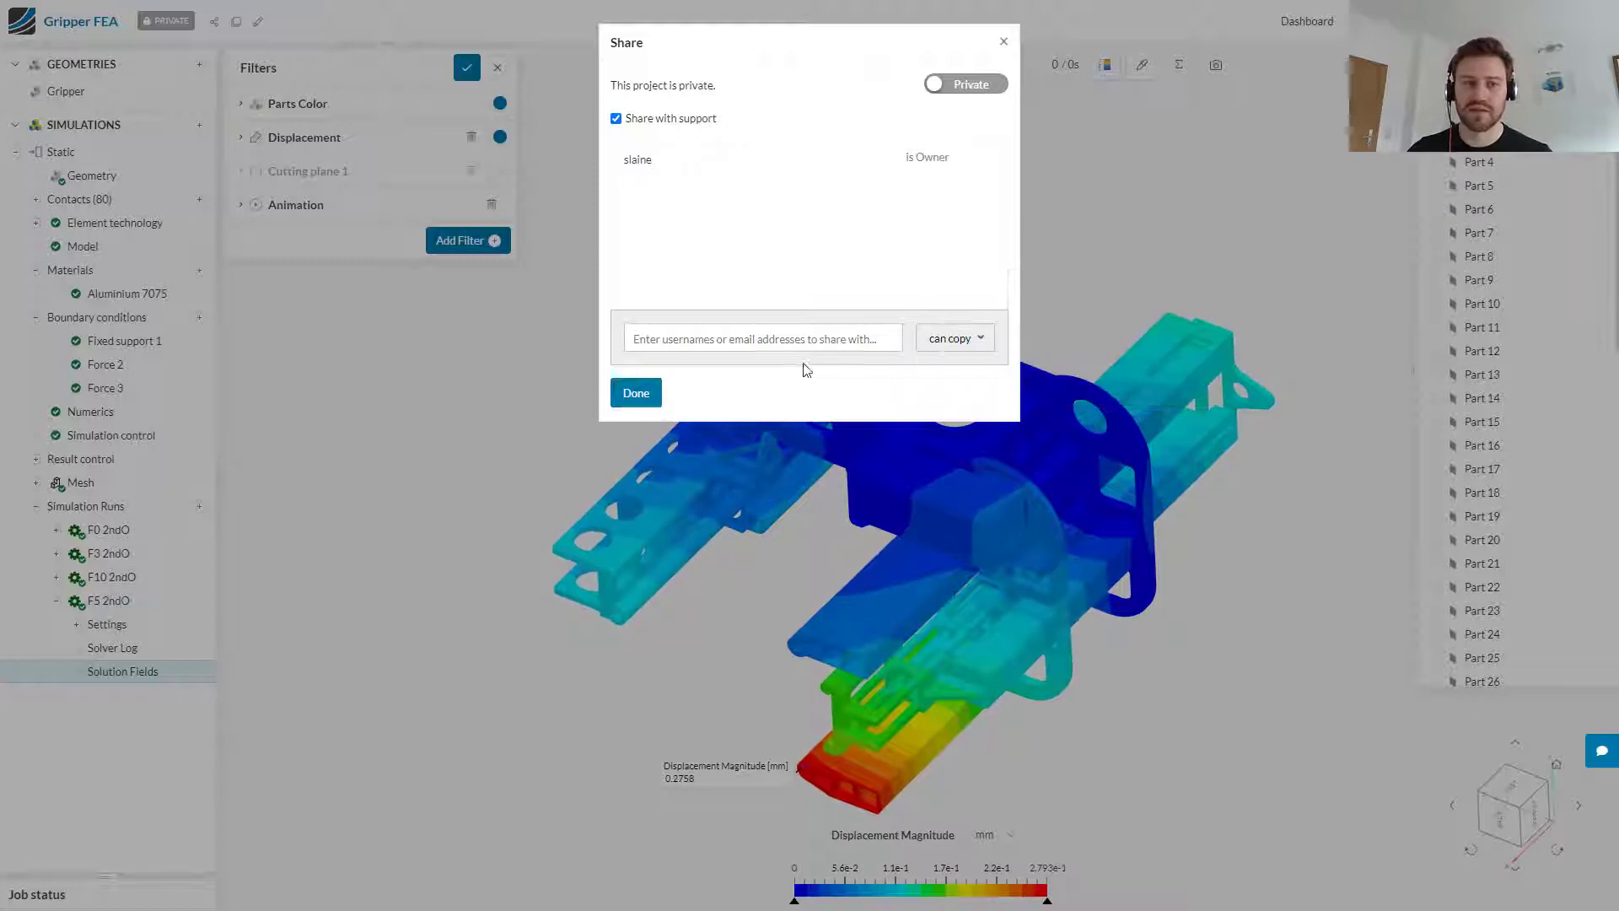
click(1002, 42)
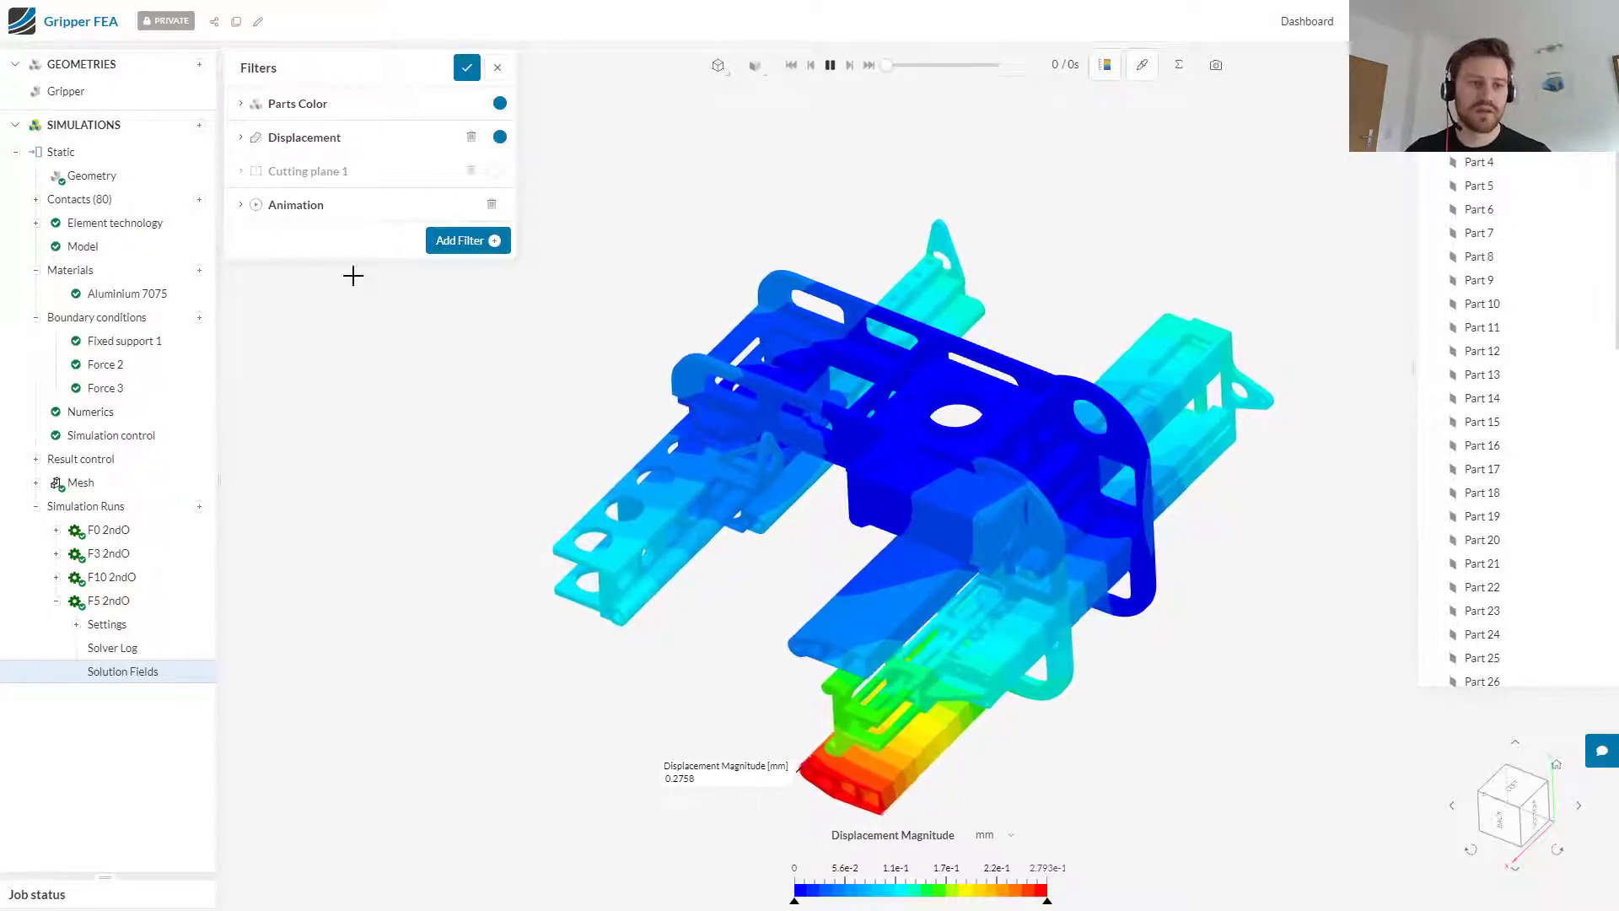
Step: Collapse the Static simulation in the project tree
click(13, 153)
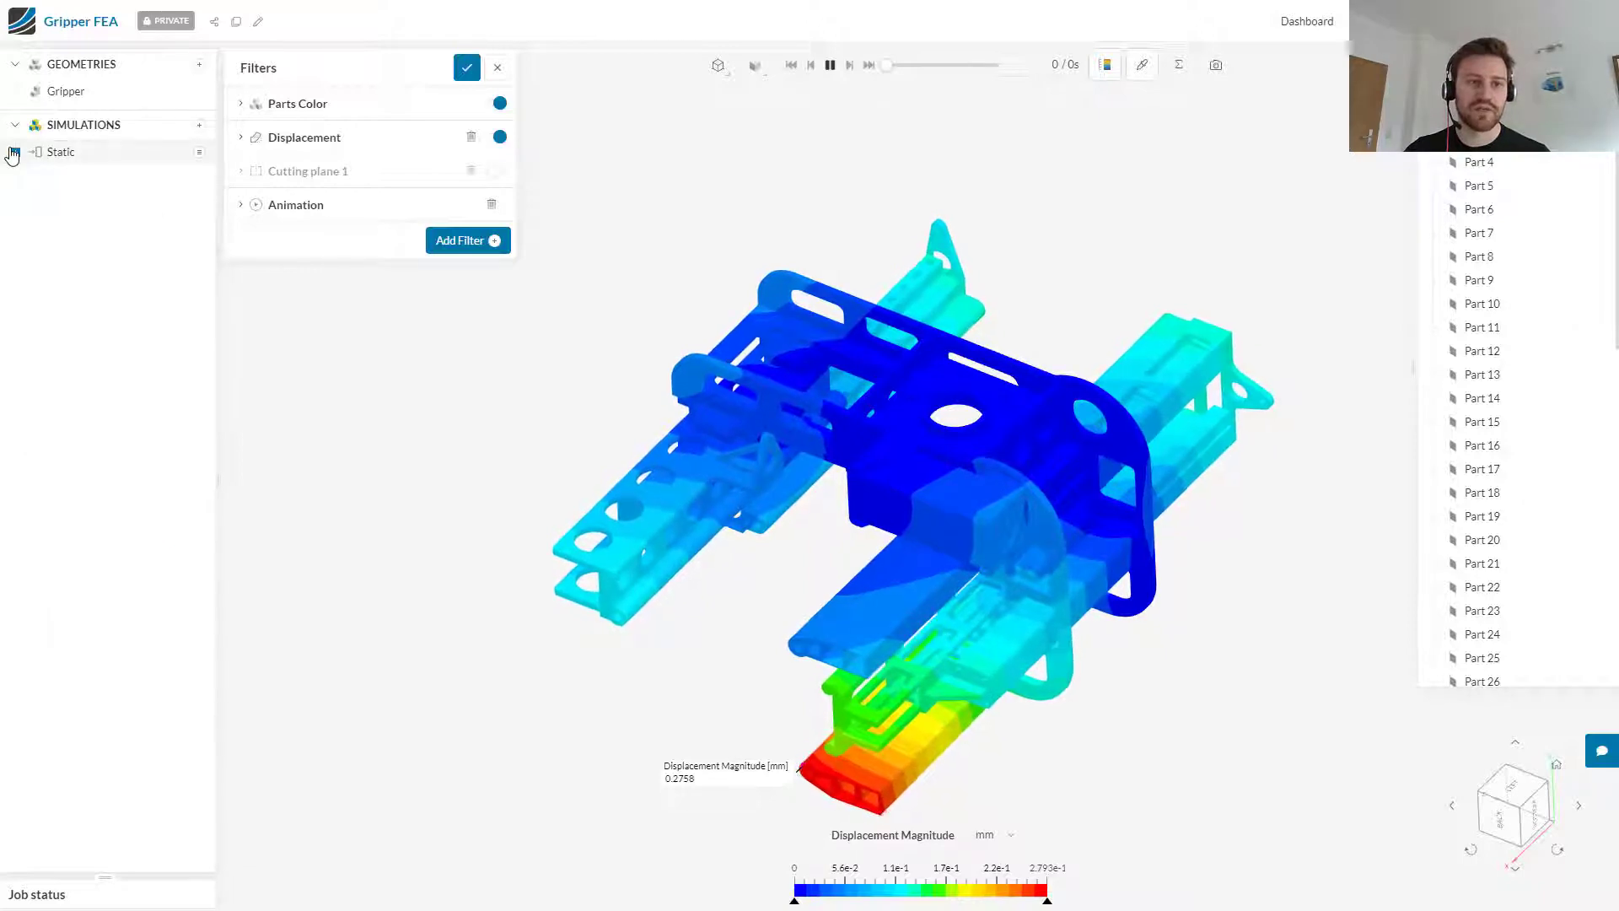
Step: Import the second gripper CAD file from the computer as a new geometry in the project
click(200, 66)
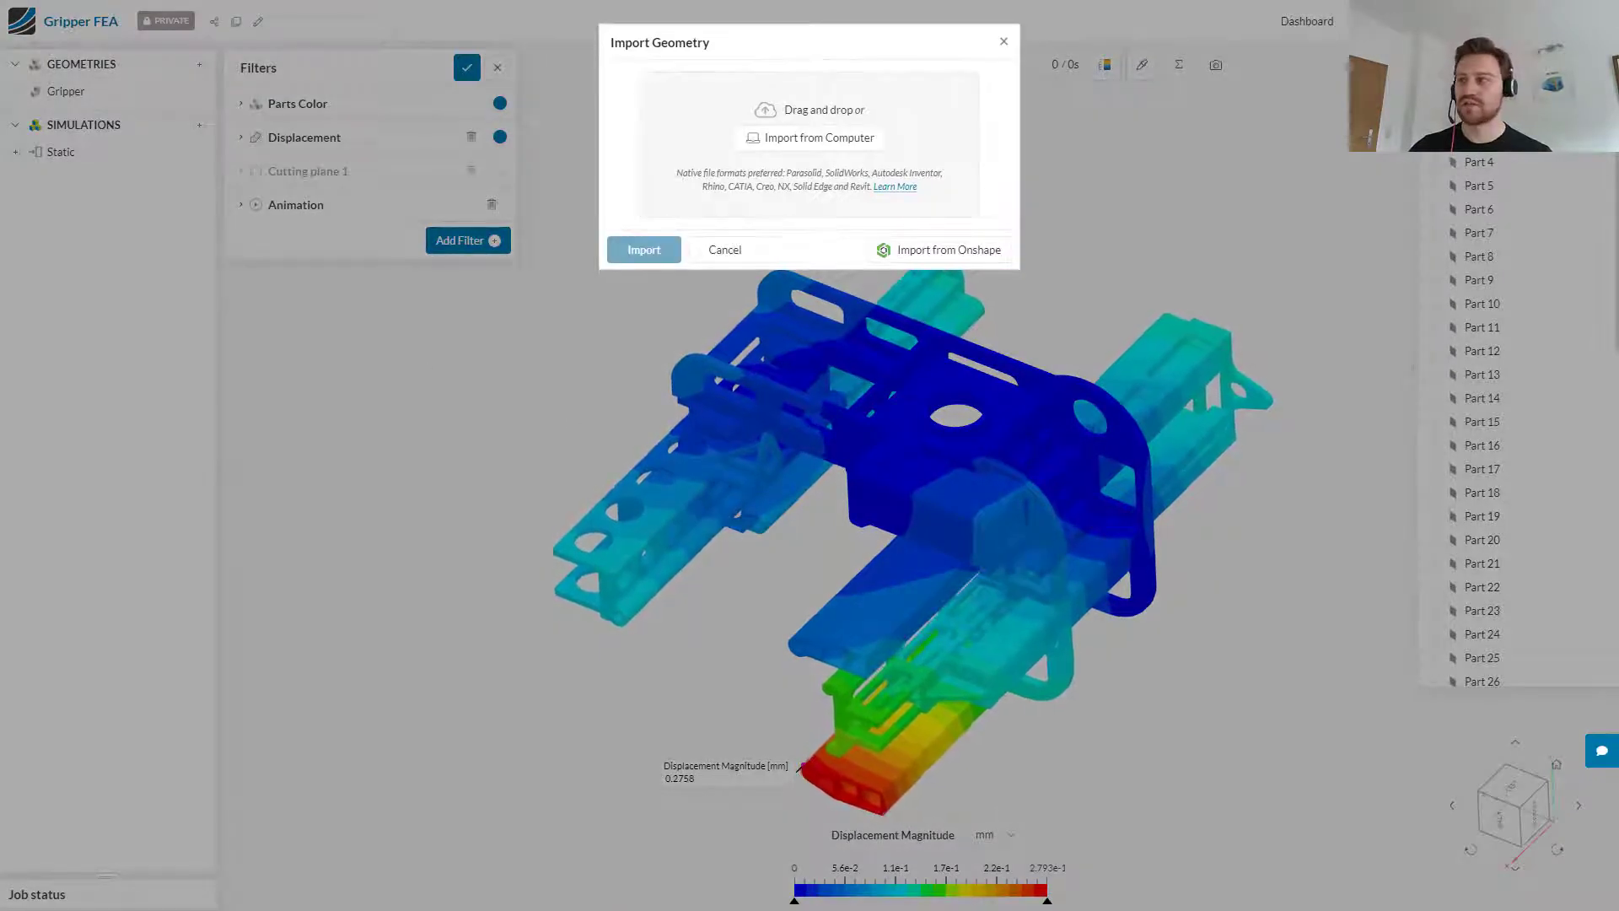
drag(1596, 342, 814, 167)
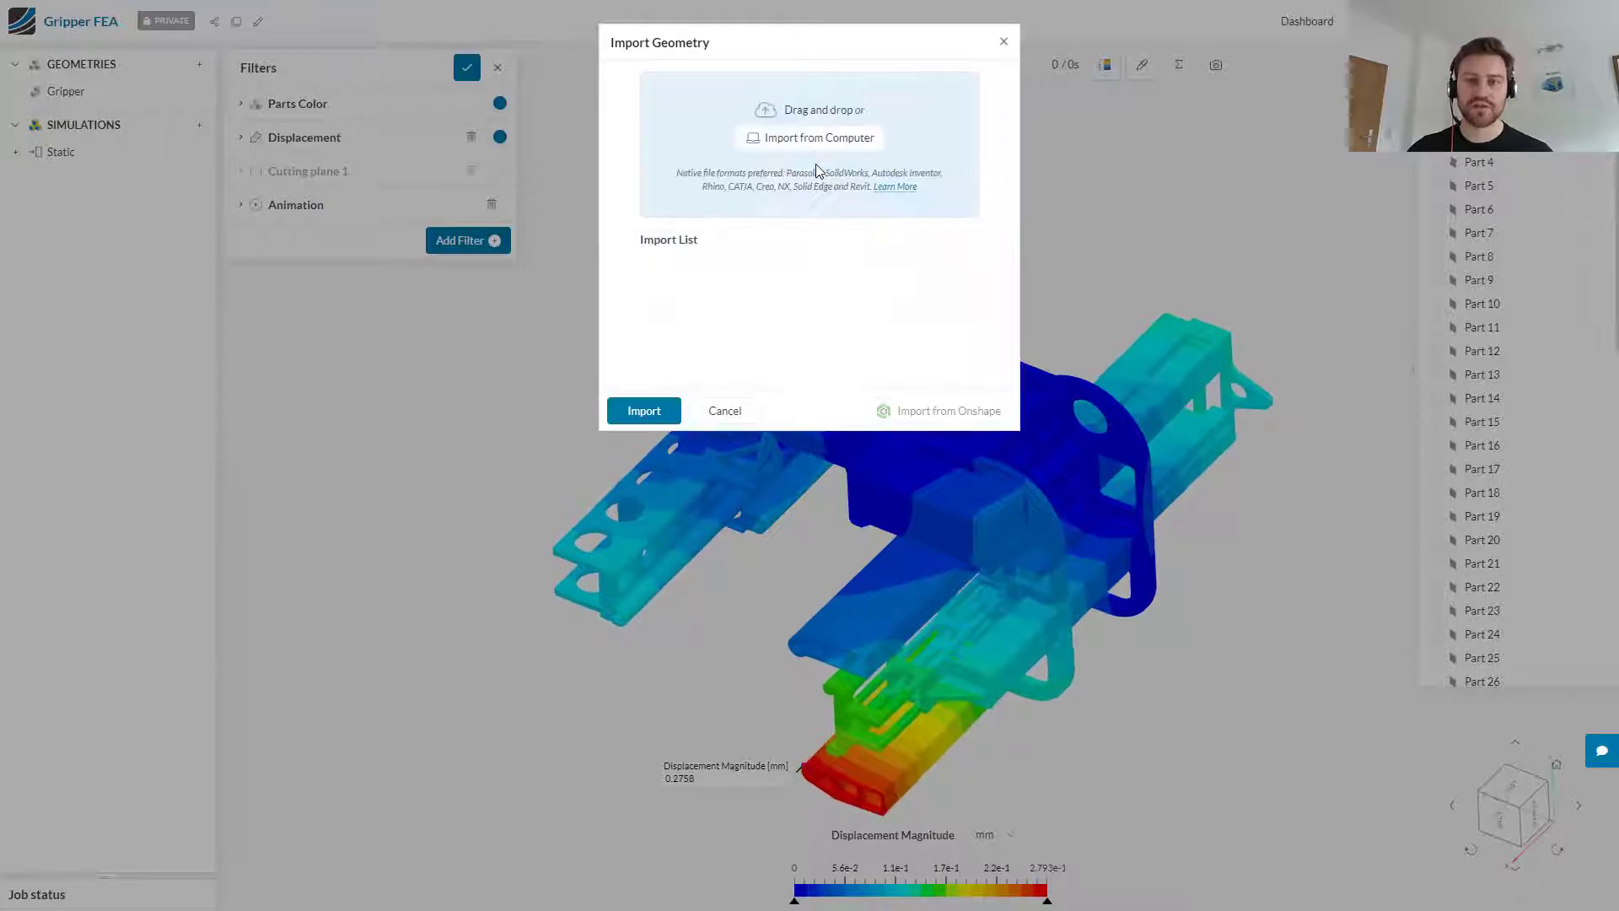
click(645, 417)
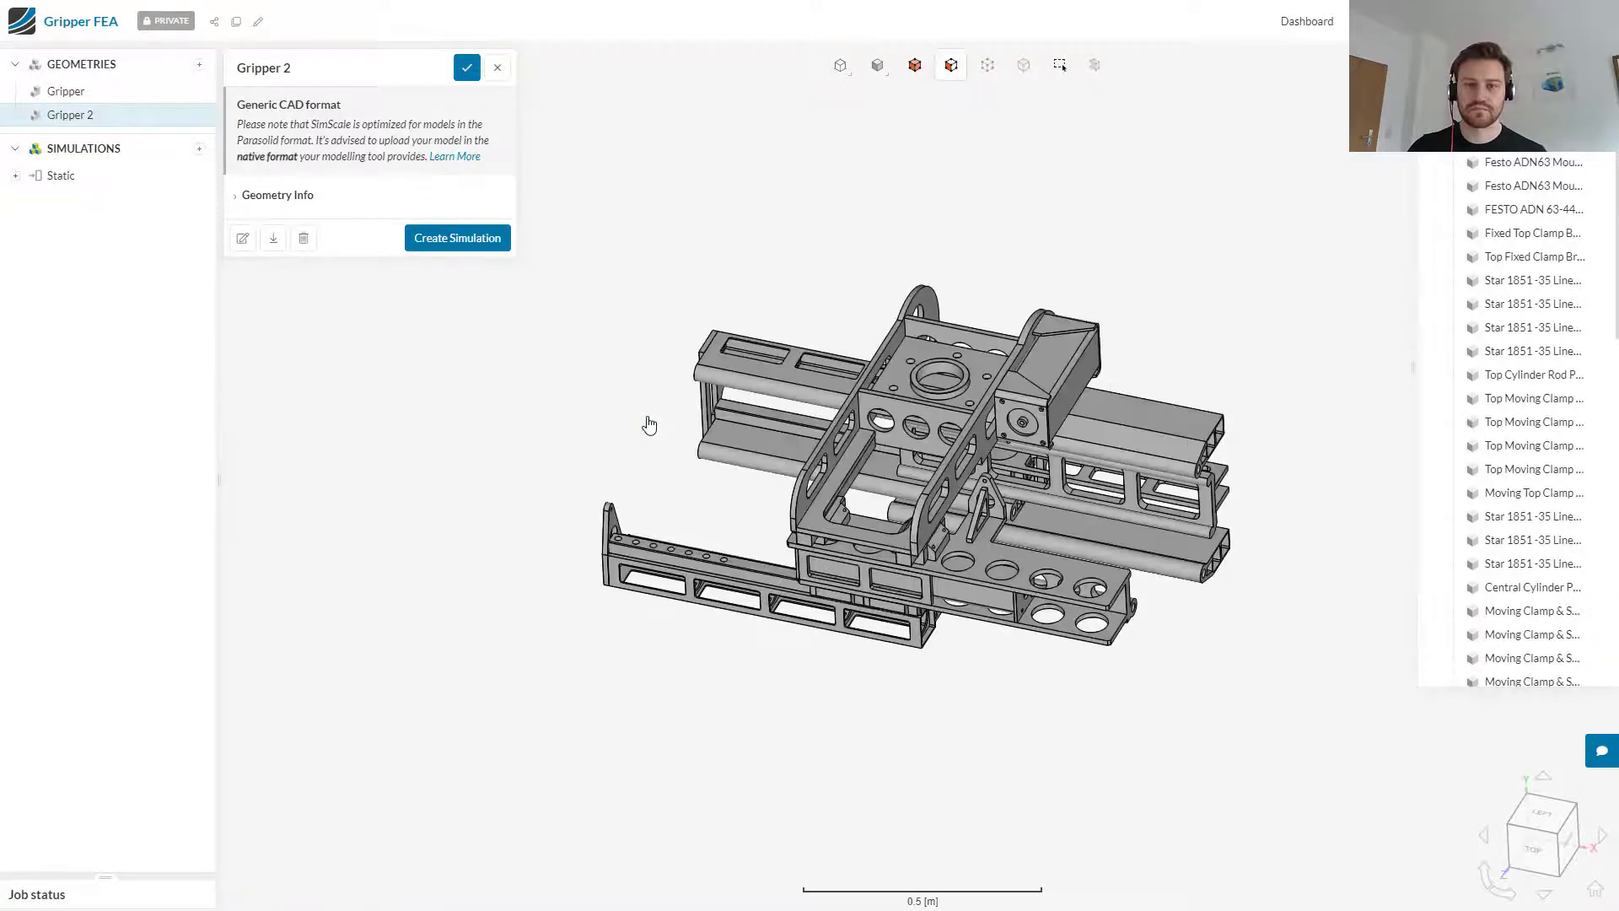
Step: Inspect the imported Gripper 2 model from several sides and open it for editing in CAD mode
drag(1048, 697, 540, 666)
drag(1003, 681, 963, 684)
drag(813, 270, 916, 523)
drag(953, 715, 914, 560)
scroll(887, 507, up, 3)
drag(887, 507, 850, 422)
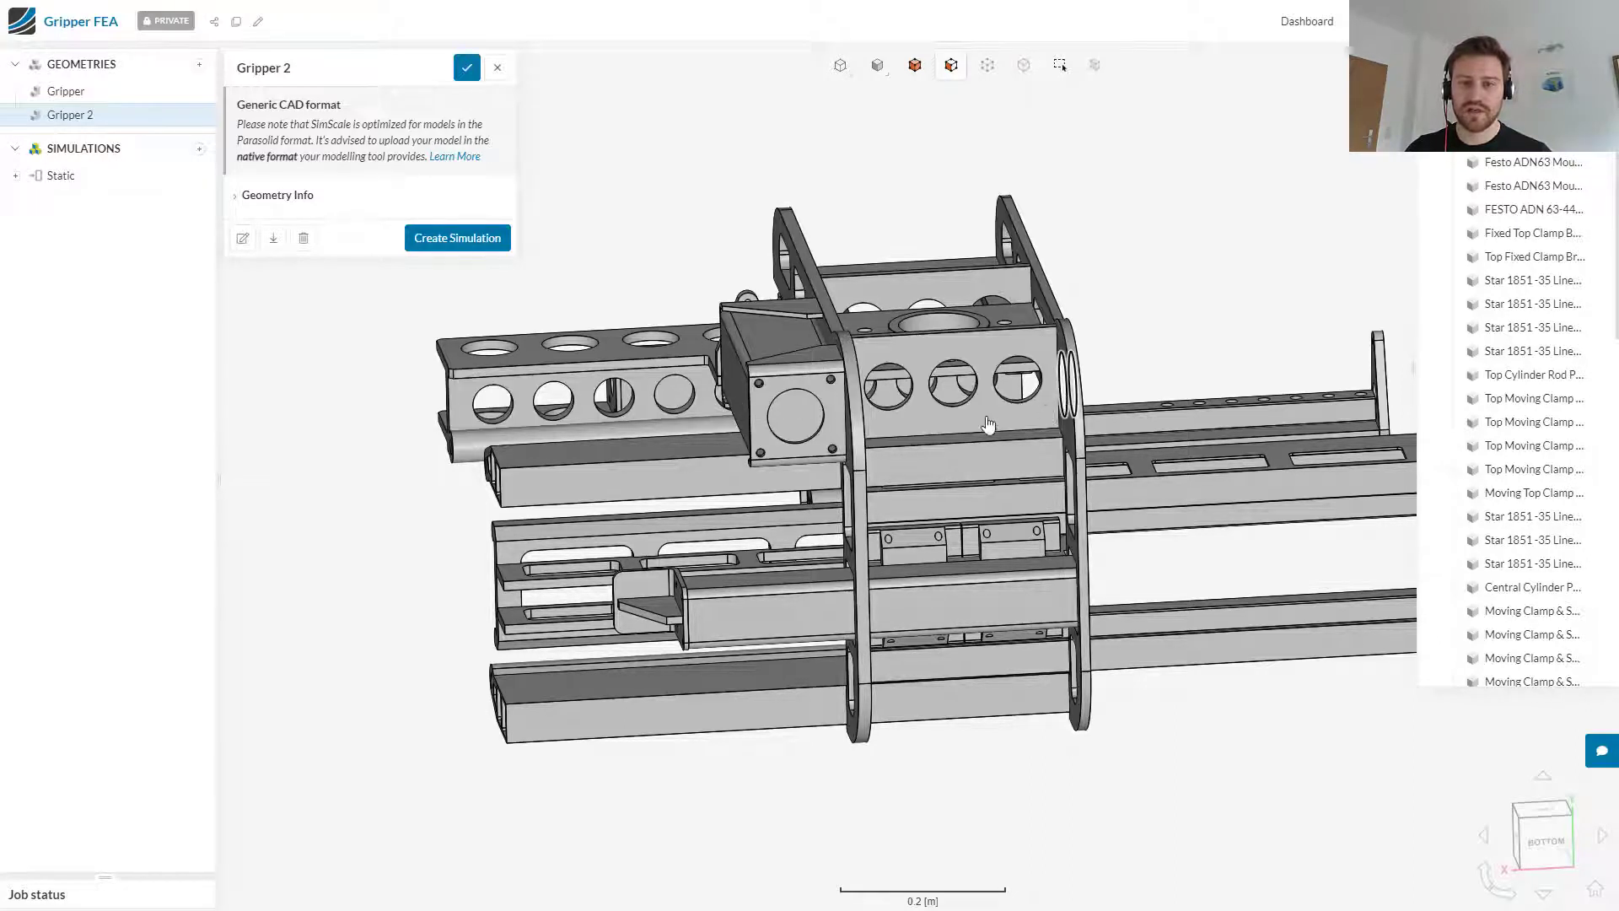
click(243, 245)
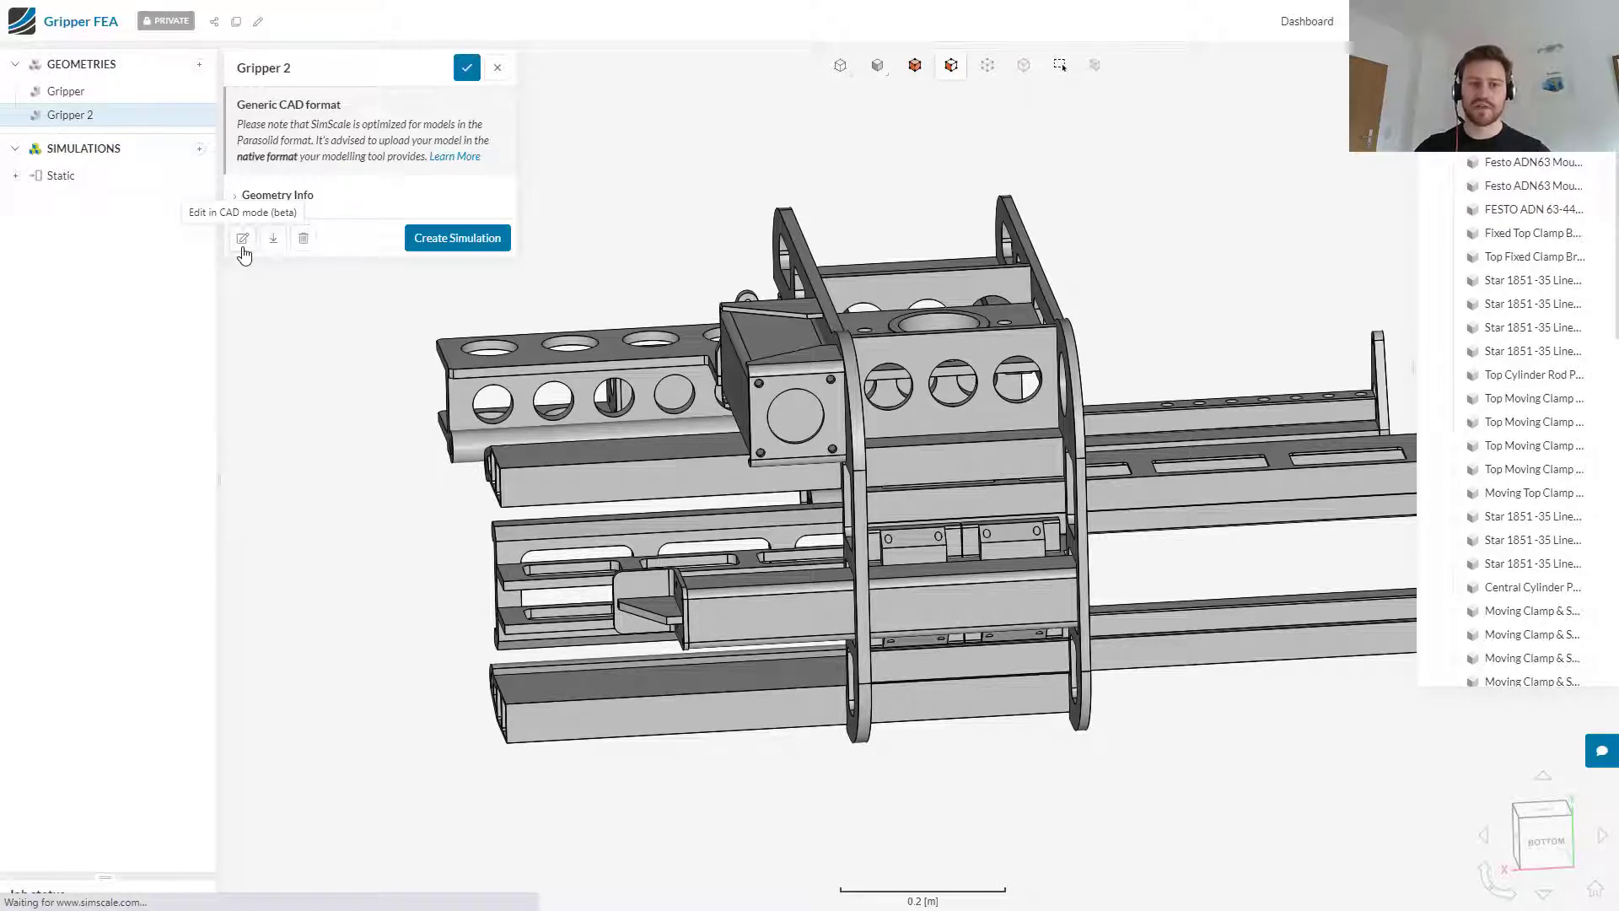
Step: Extrude the outer side face of the J Frame by 0.005 m and return the edited geometry to the project
drag(1181, 472, 1038, 474)
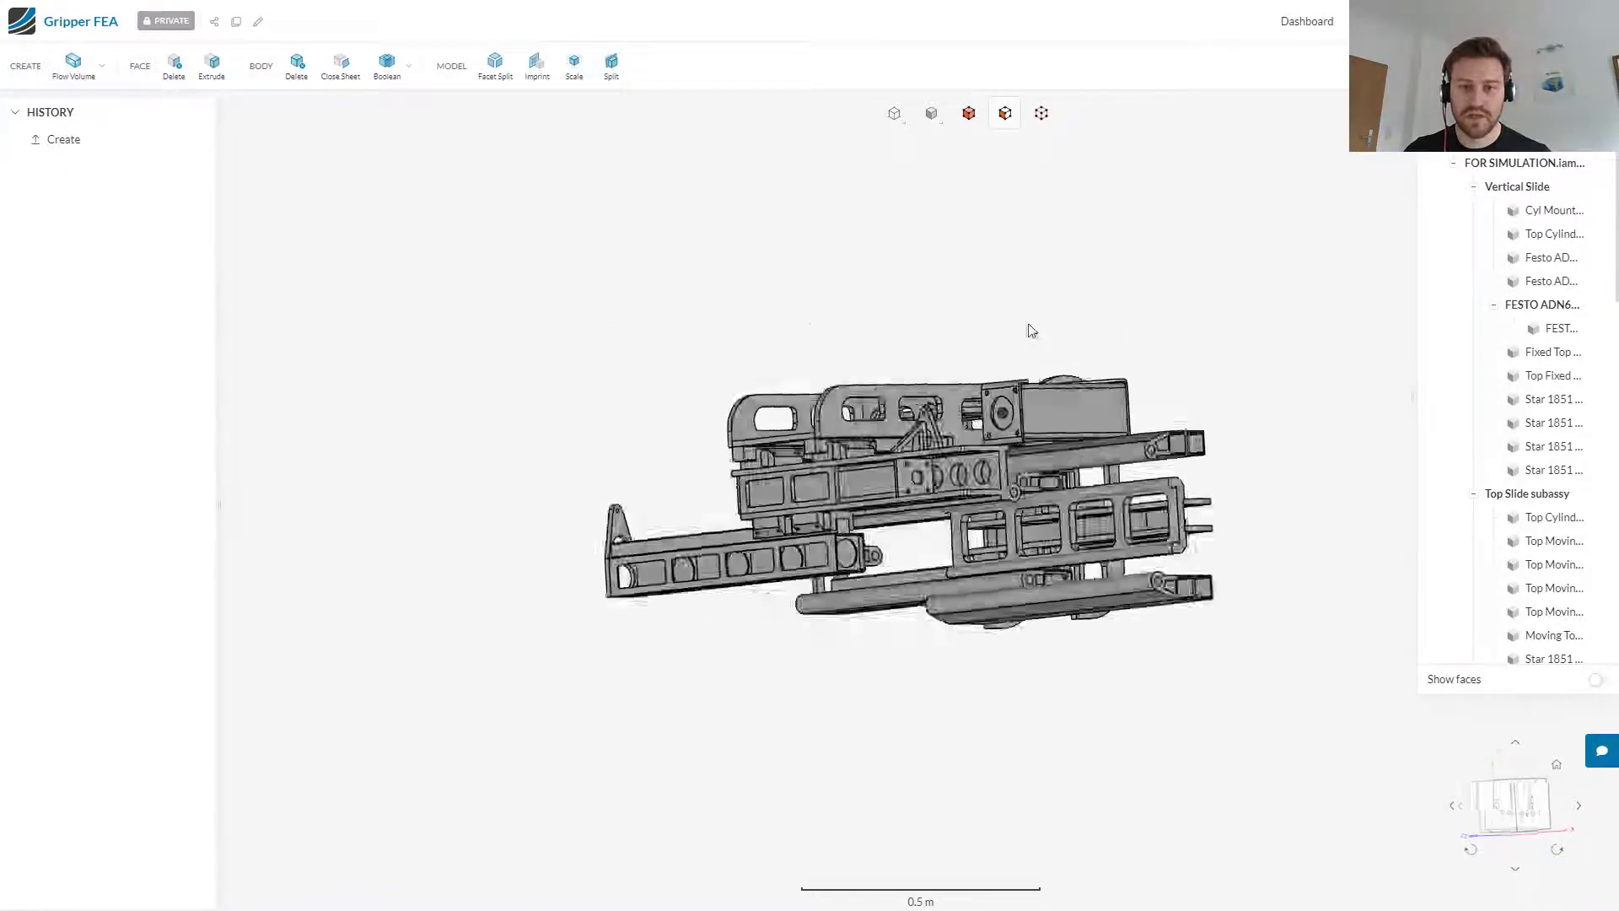
click(974, 514)
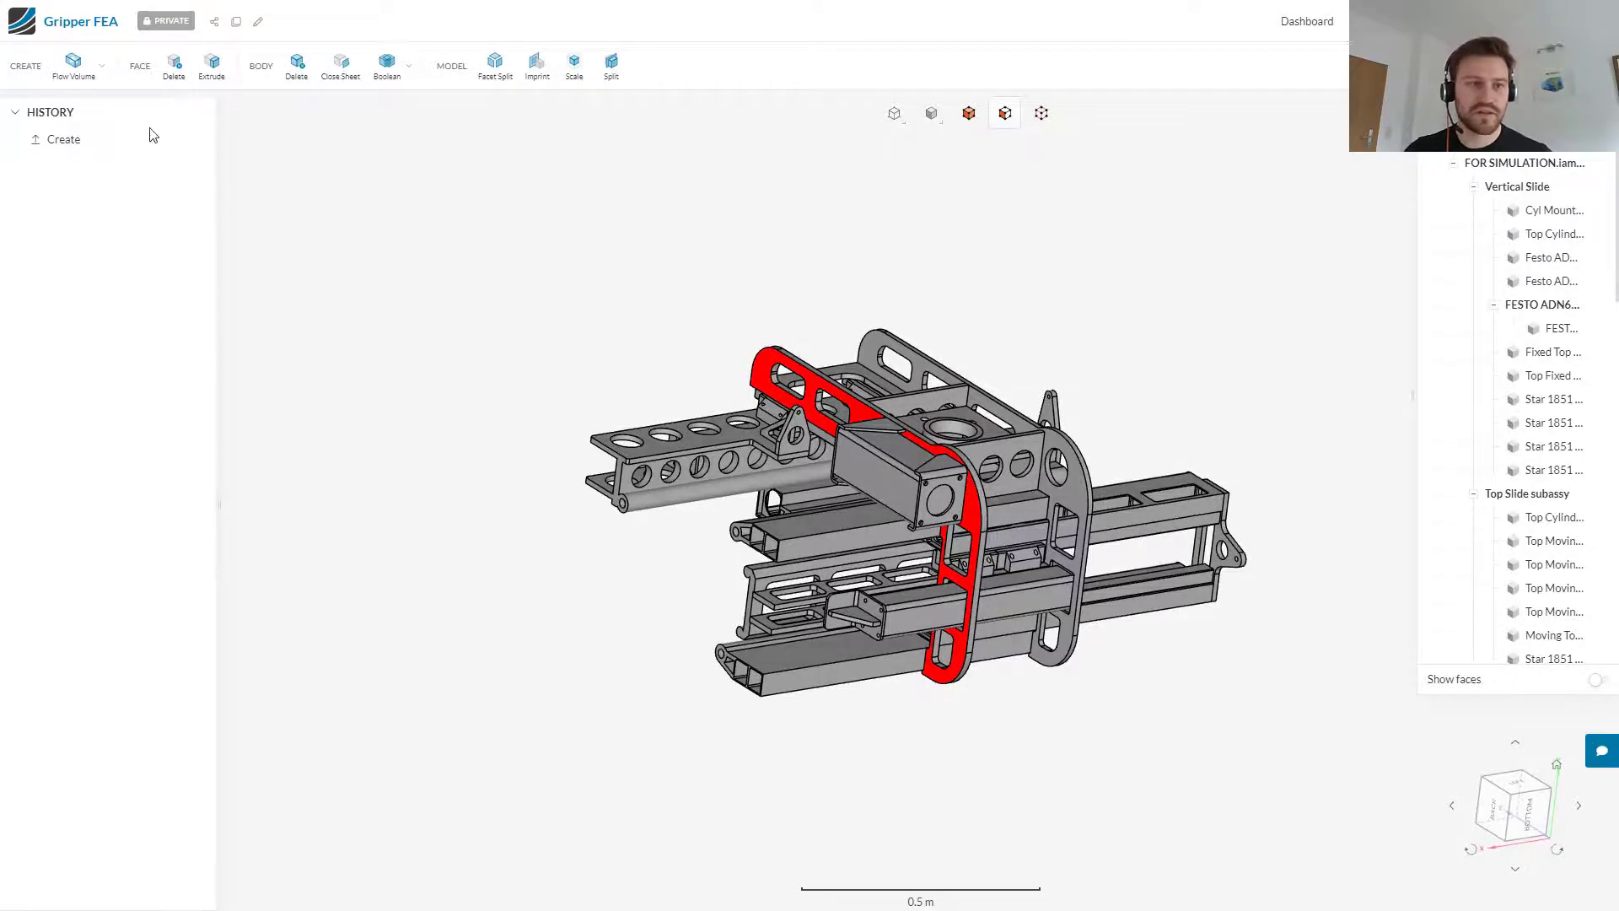
click(211, 68)
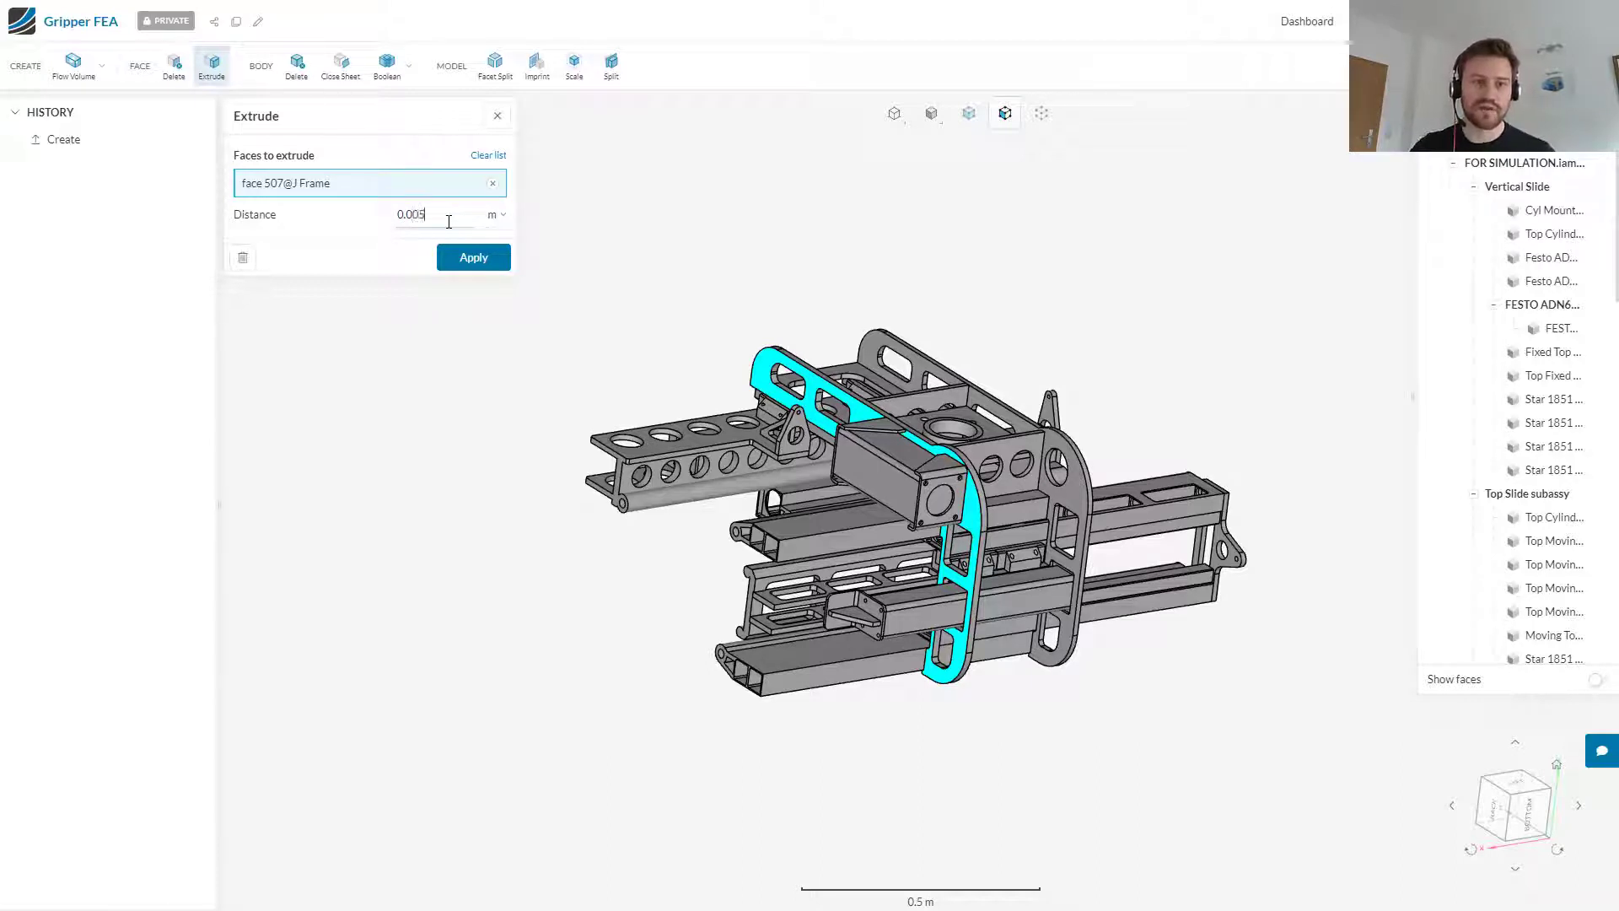
click(468, 256)
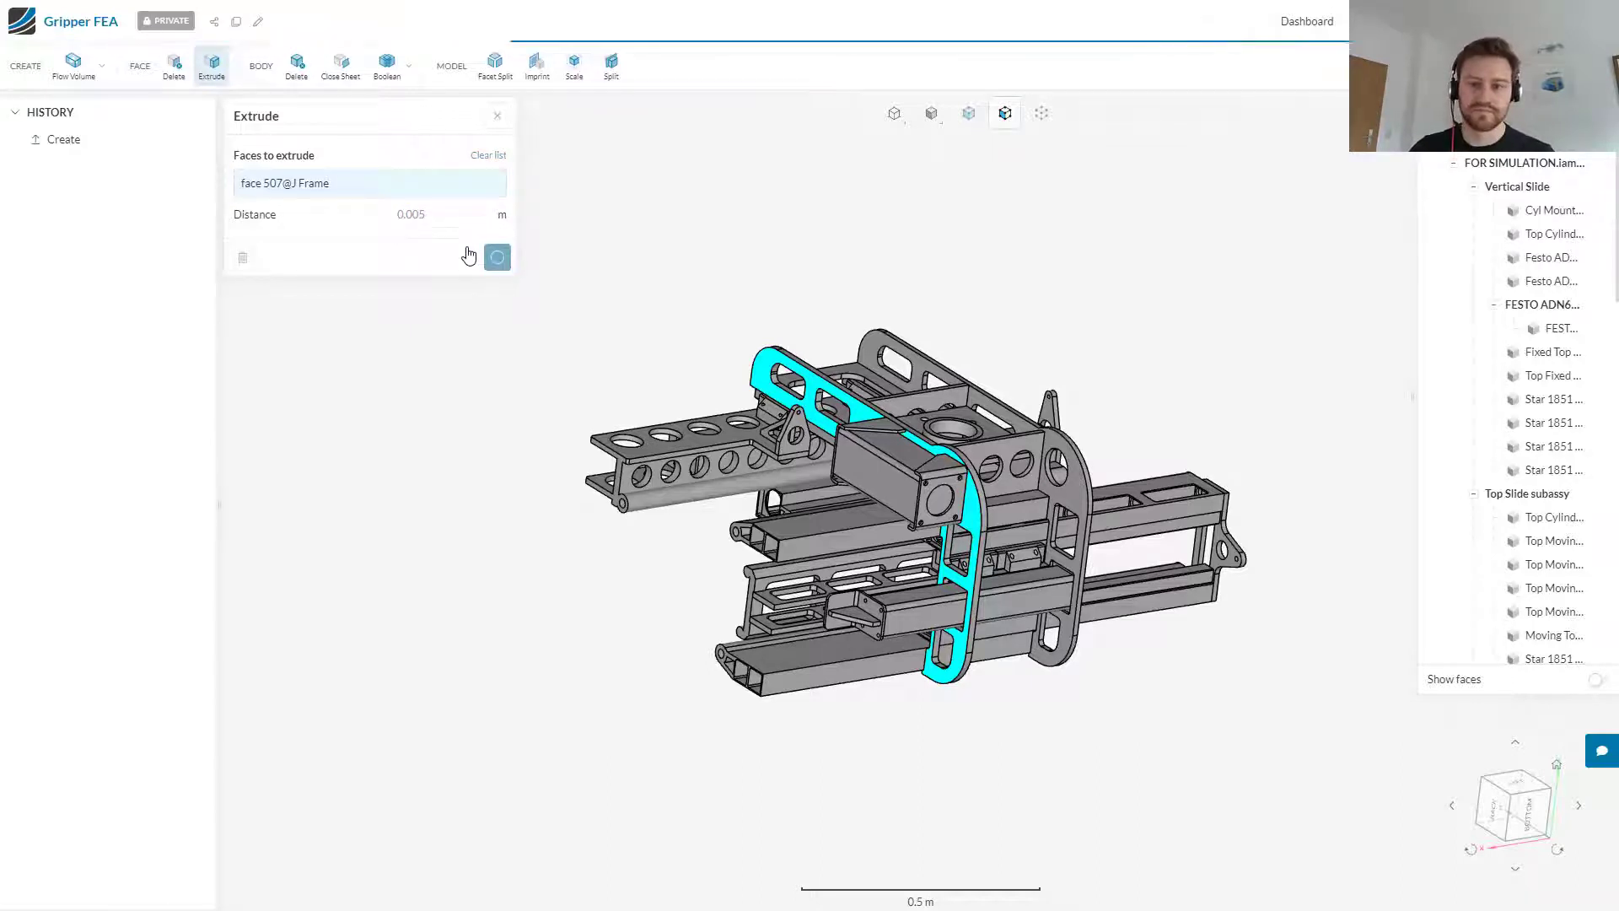
drag(1157, 602, 887, 511)
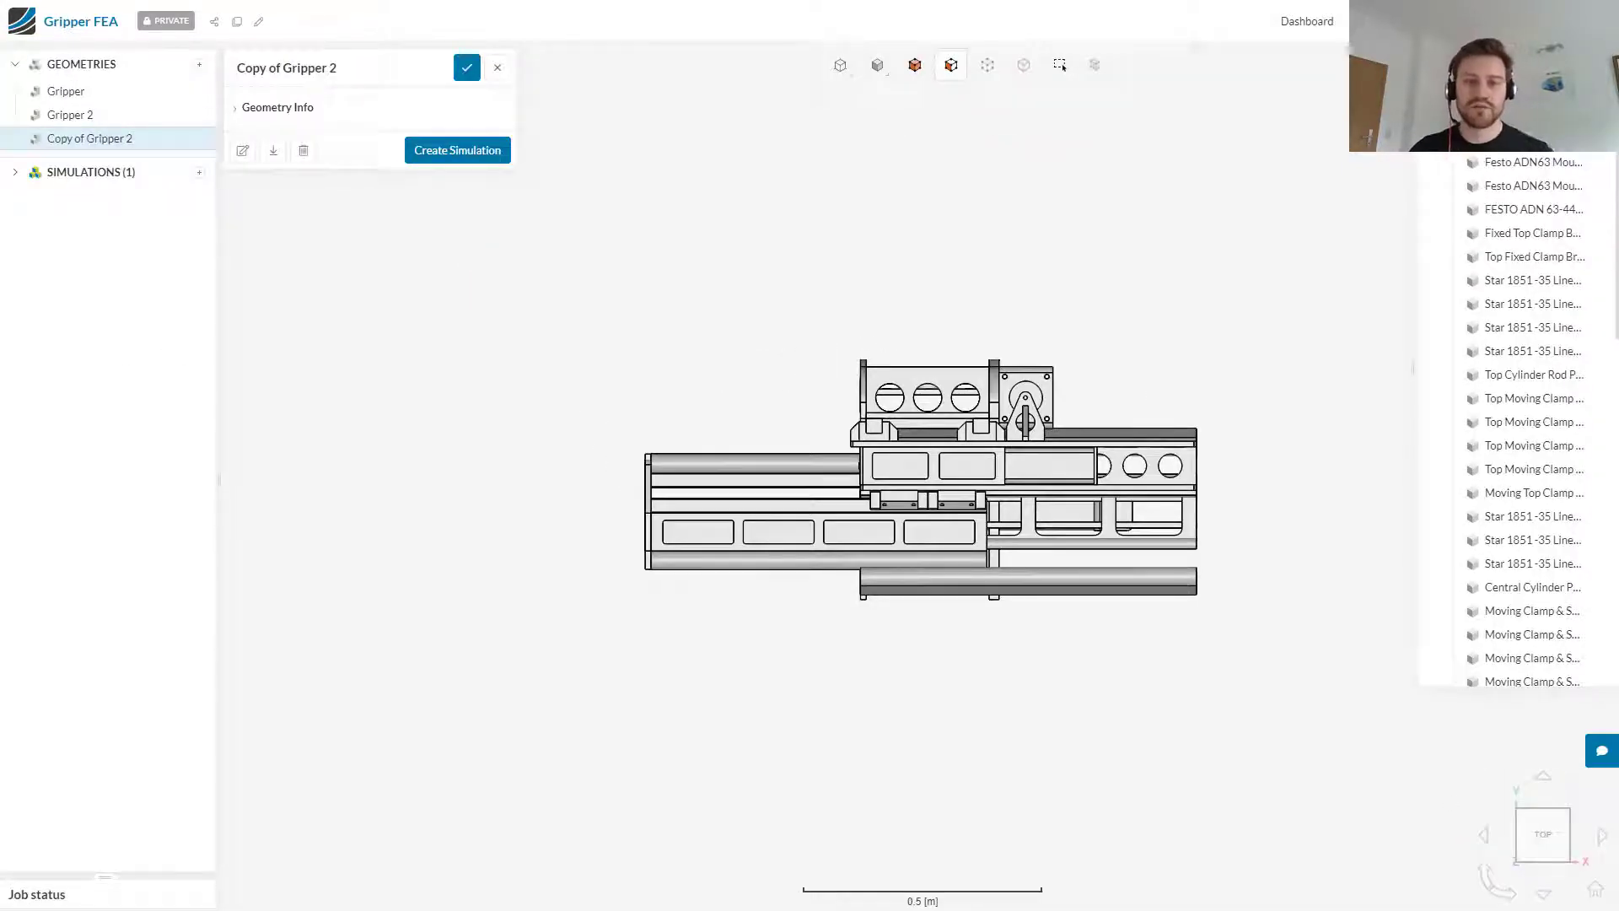
mouse_move(1244, 384)
mouse_down()
mouse_move(1127, 354)
mouse_move(625, 463)
mouse_move(595, 524)
mouse_move(713, 615)
mouse_up()
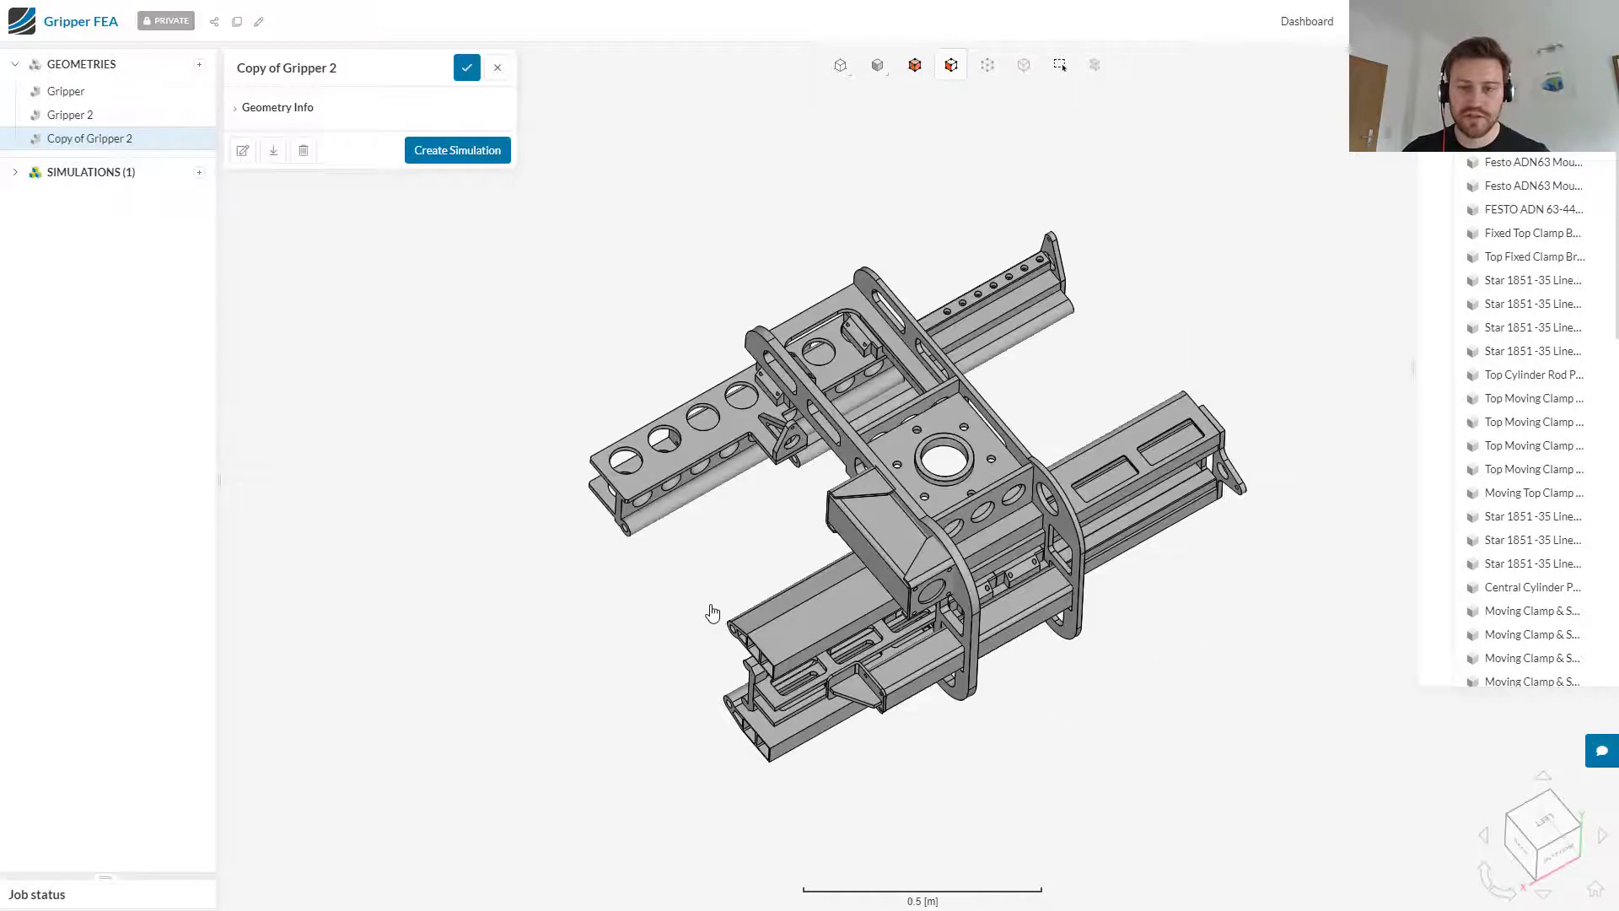
Step: Create a Static structural simulation from the edited gripper copy
click(495, 151)
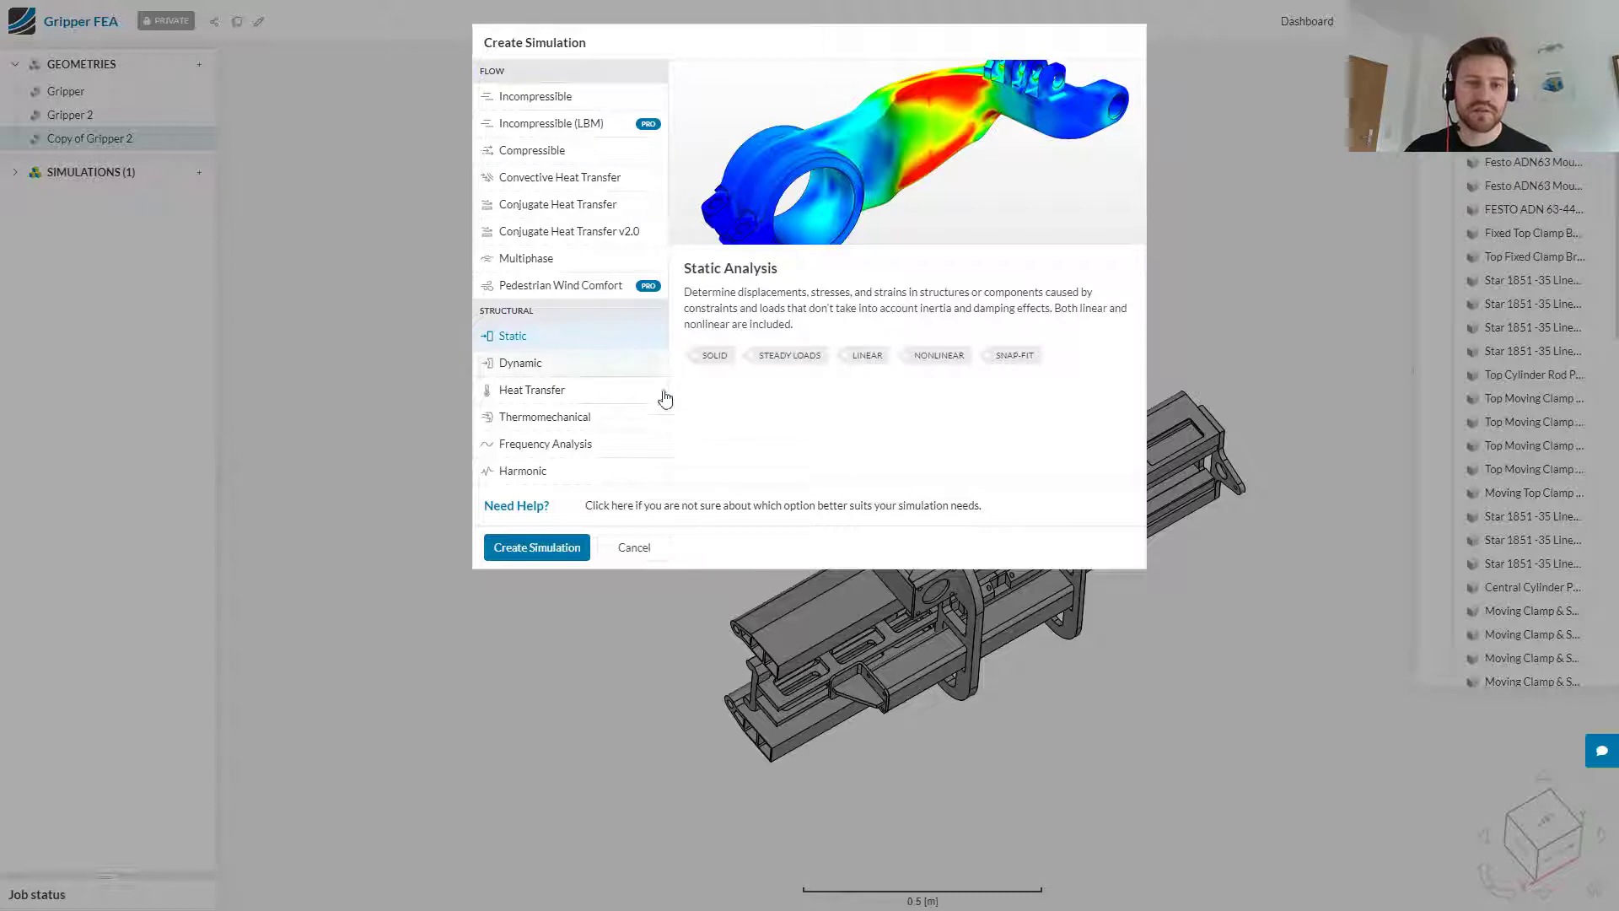
click(543, 548)
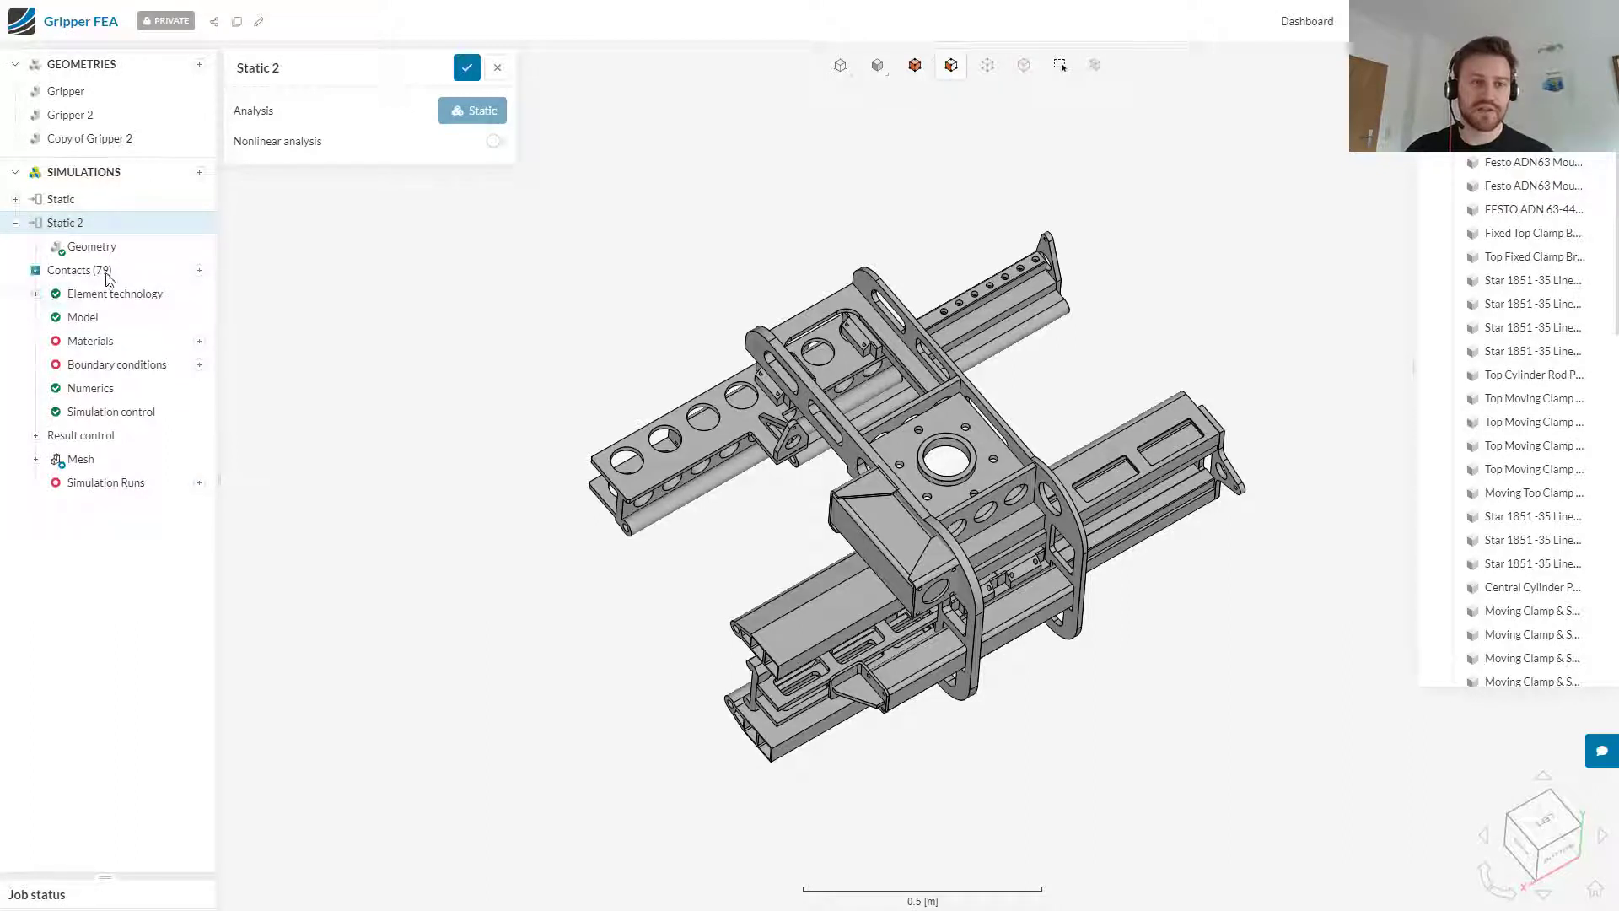
Step: Review the new simulation's contact list, including the face assignments and available connection types of Bonded 11, without changing anything
click(35, 273)
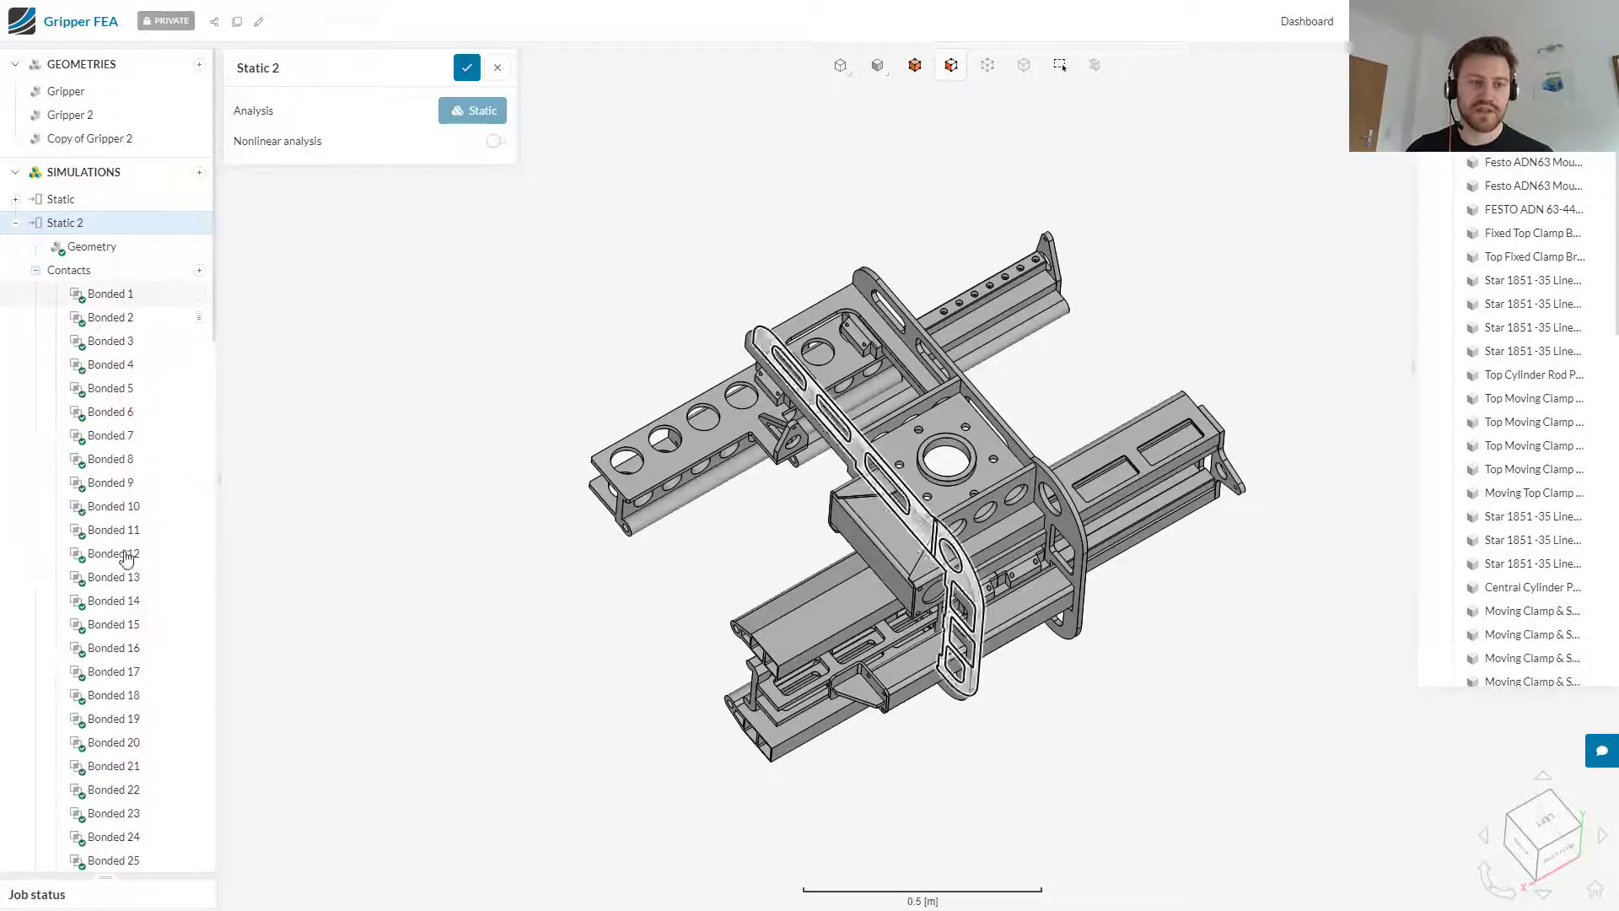
scroll(152, 392, down, 3)
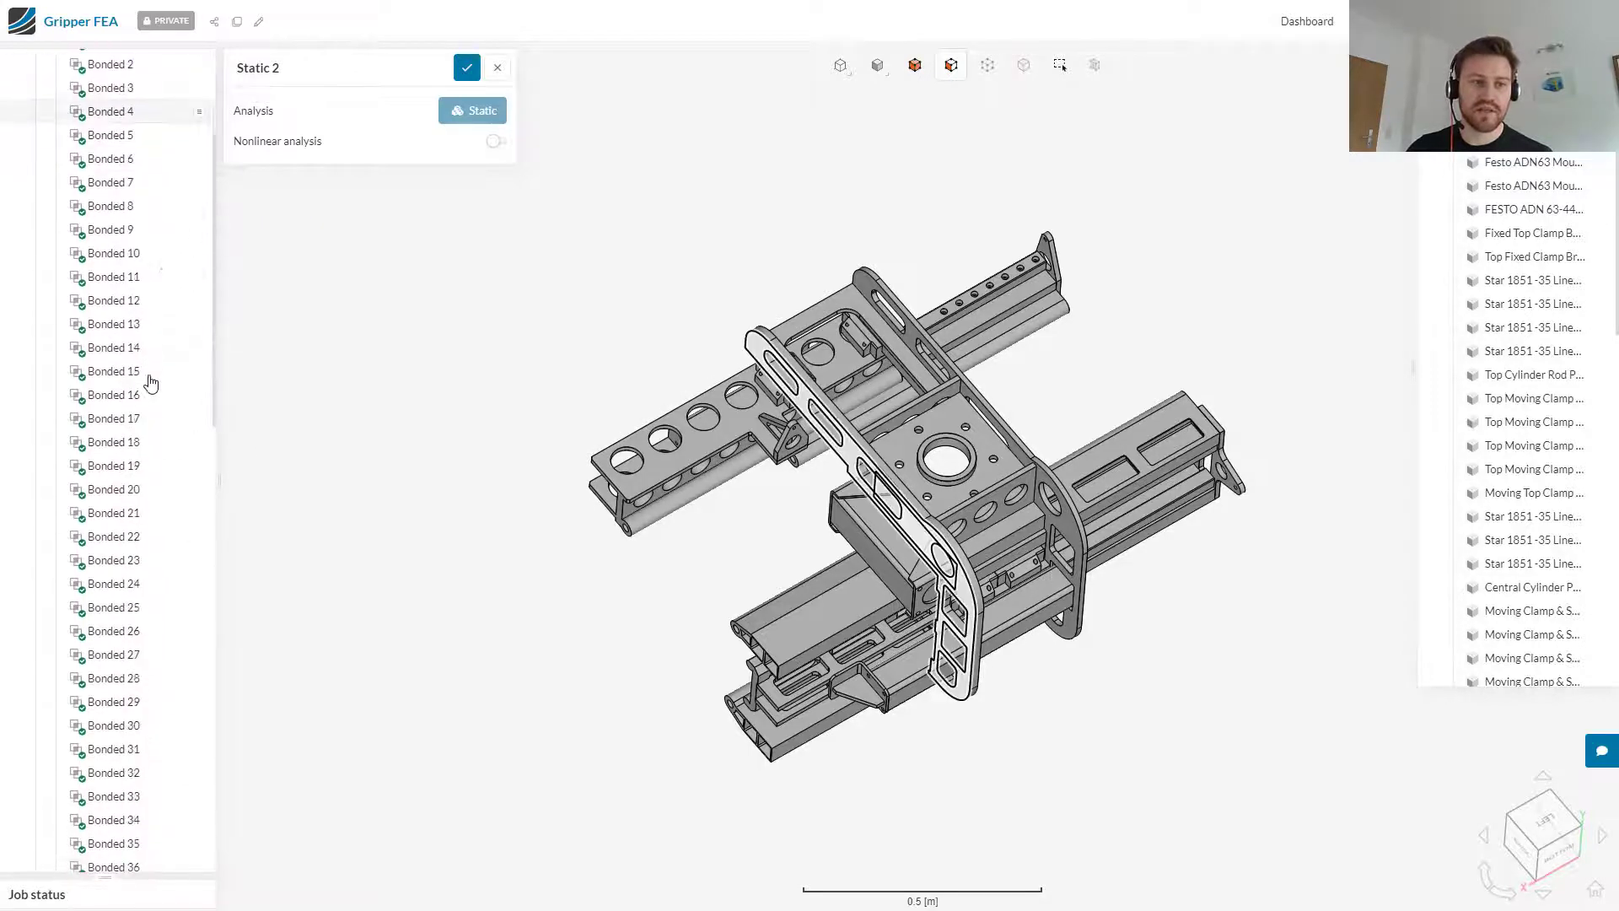
click(113, 278)
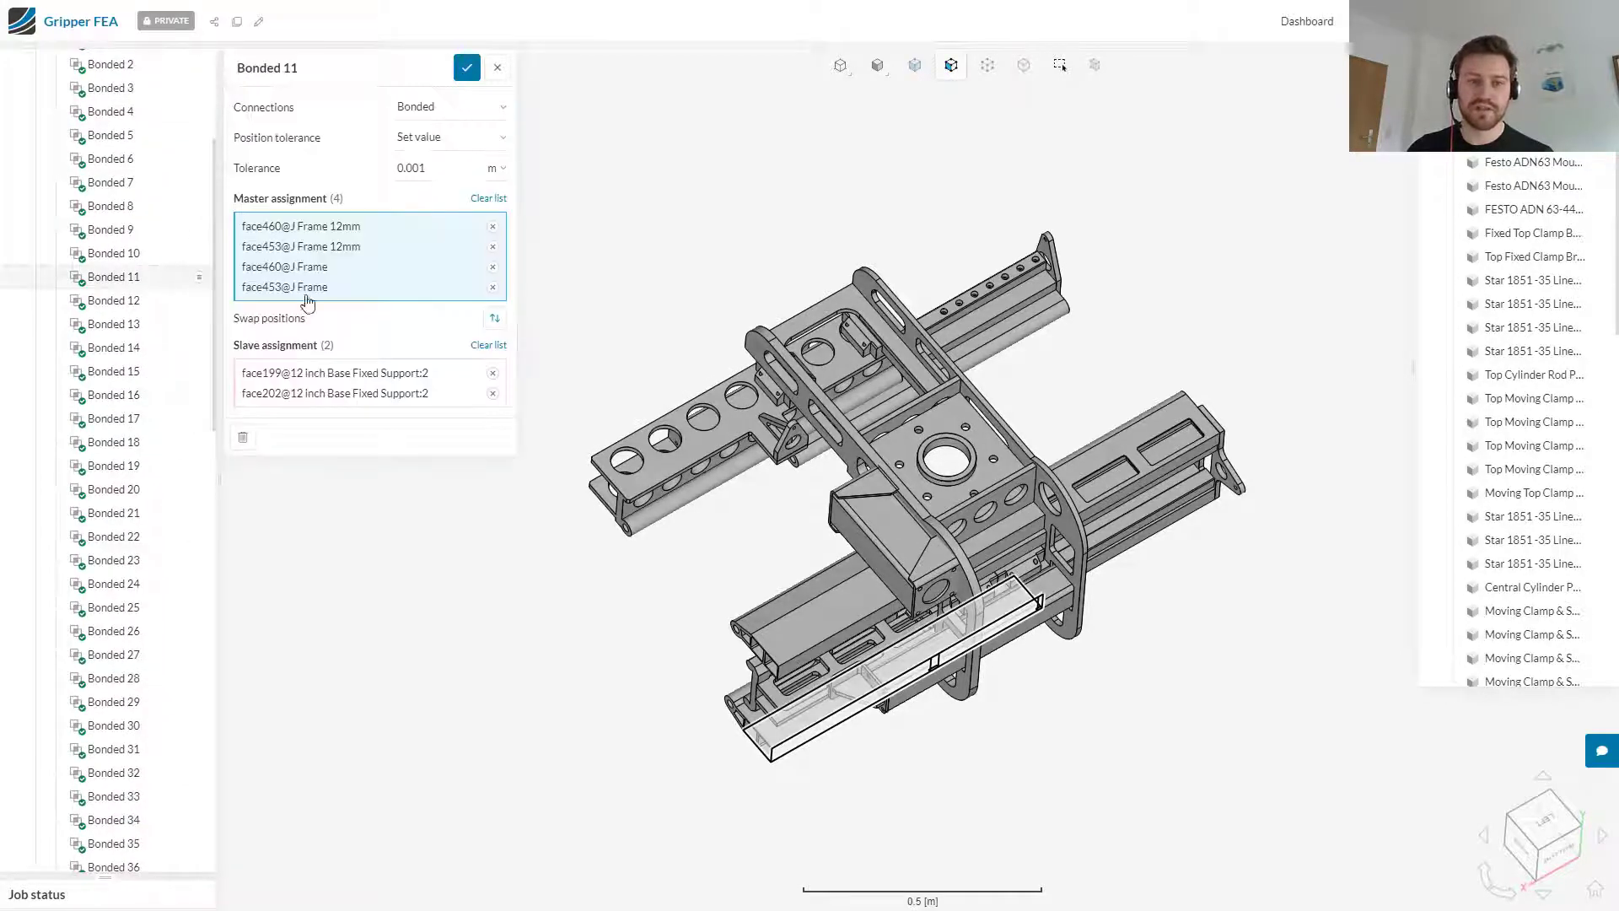
click(462, 108)
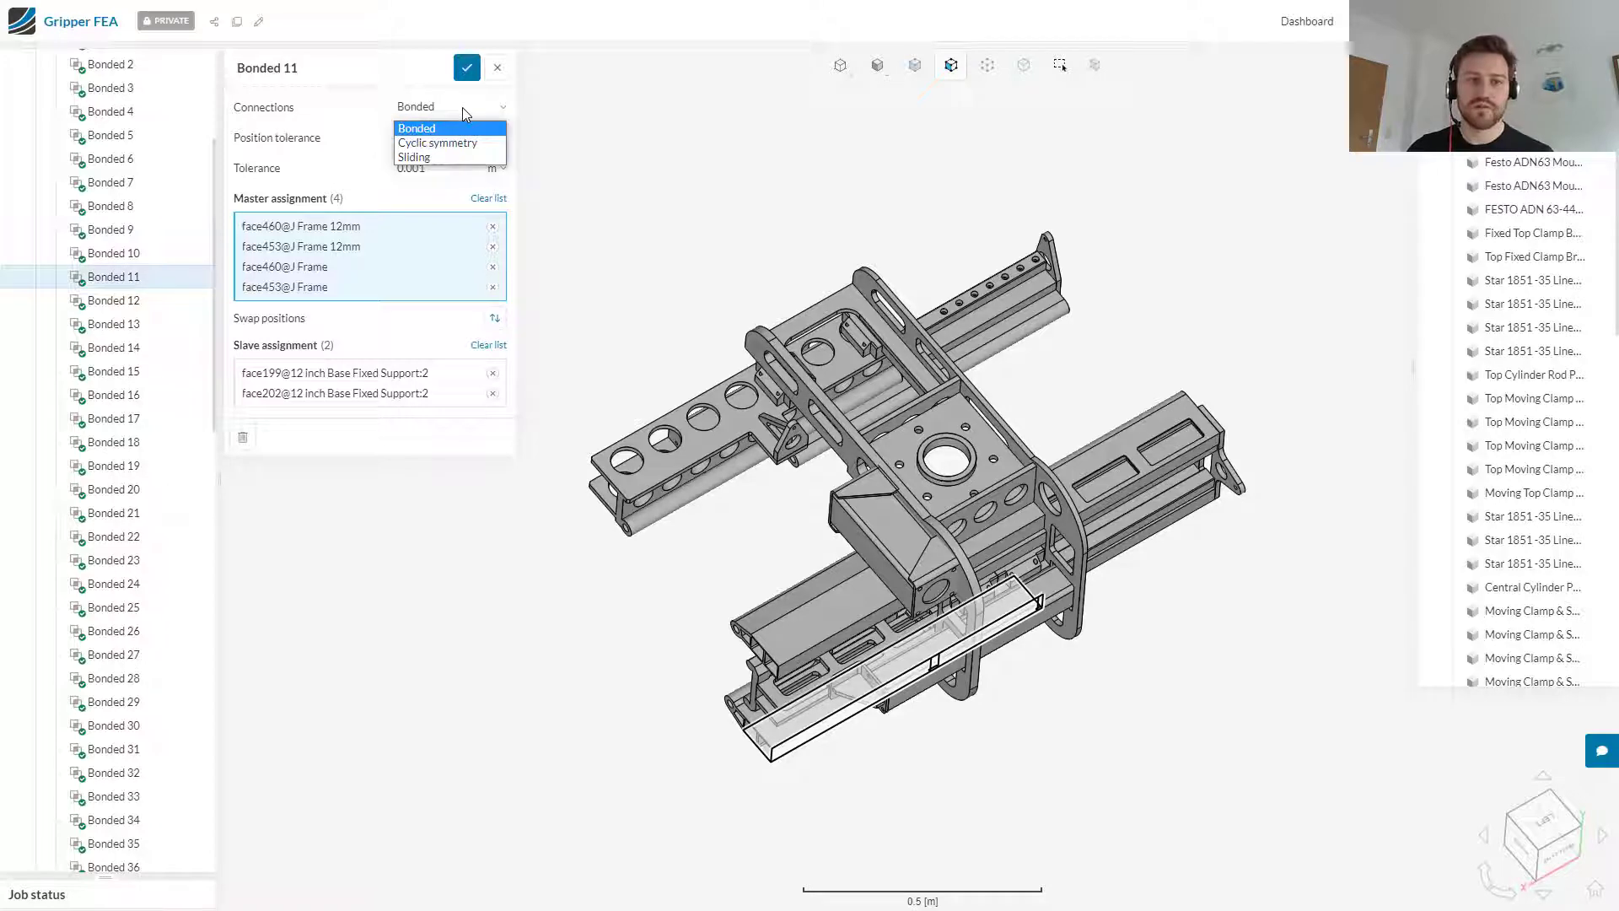
click(498, 68)
scroll(167, 453, up, 3)
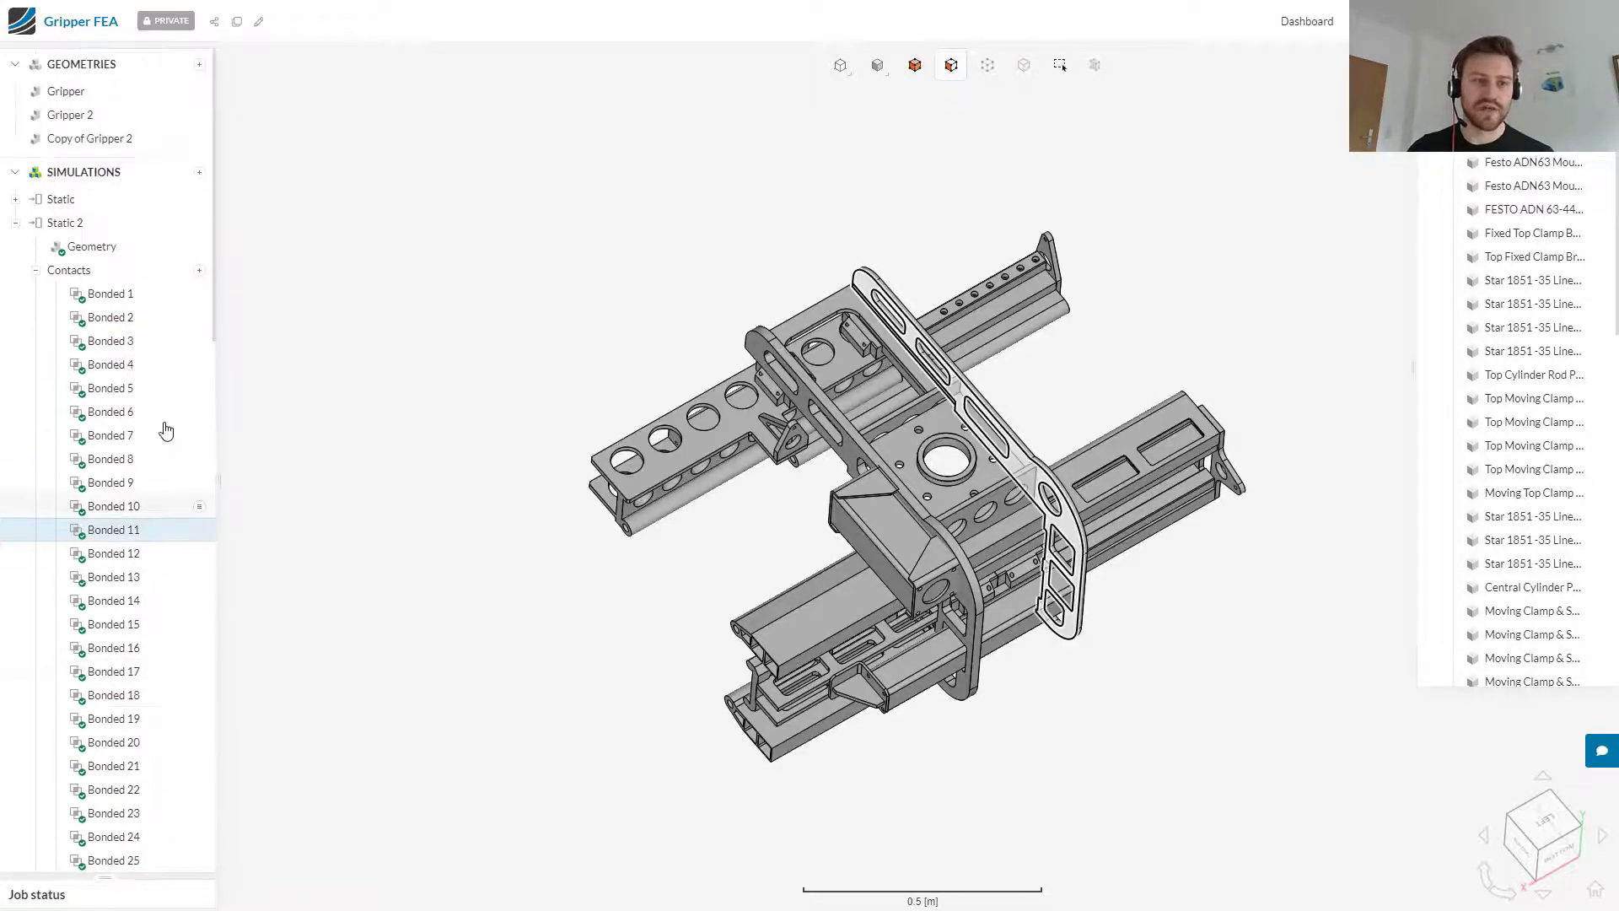
click(36, 272)
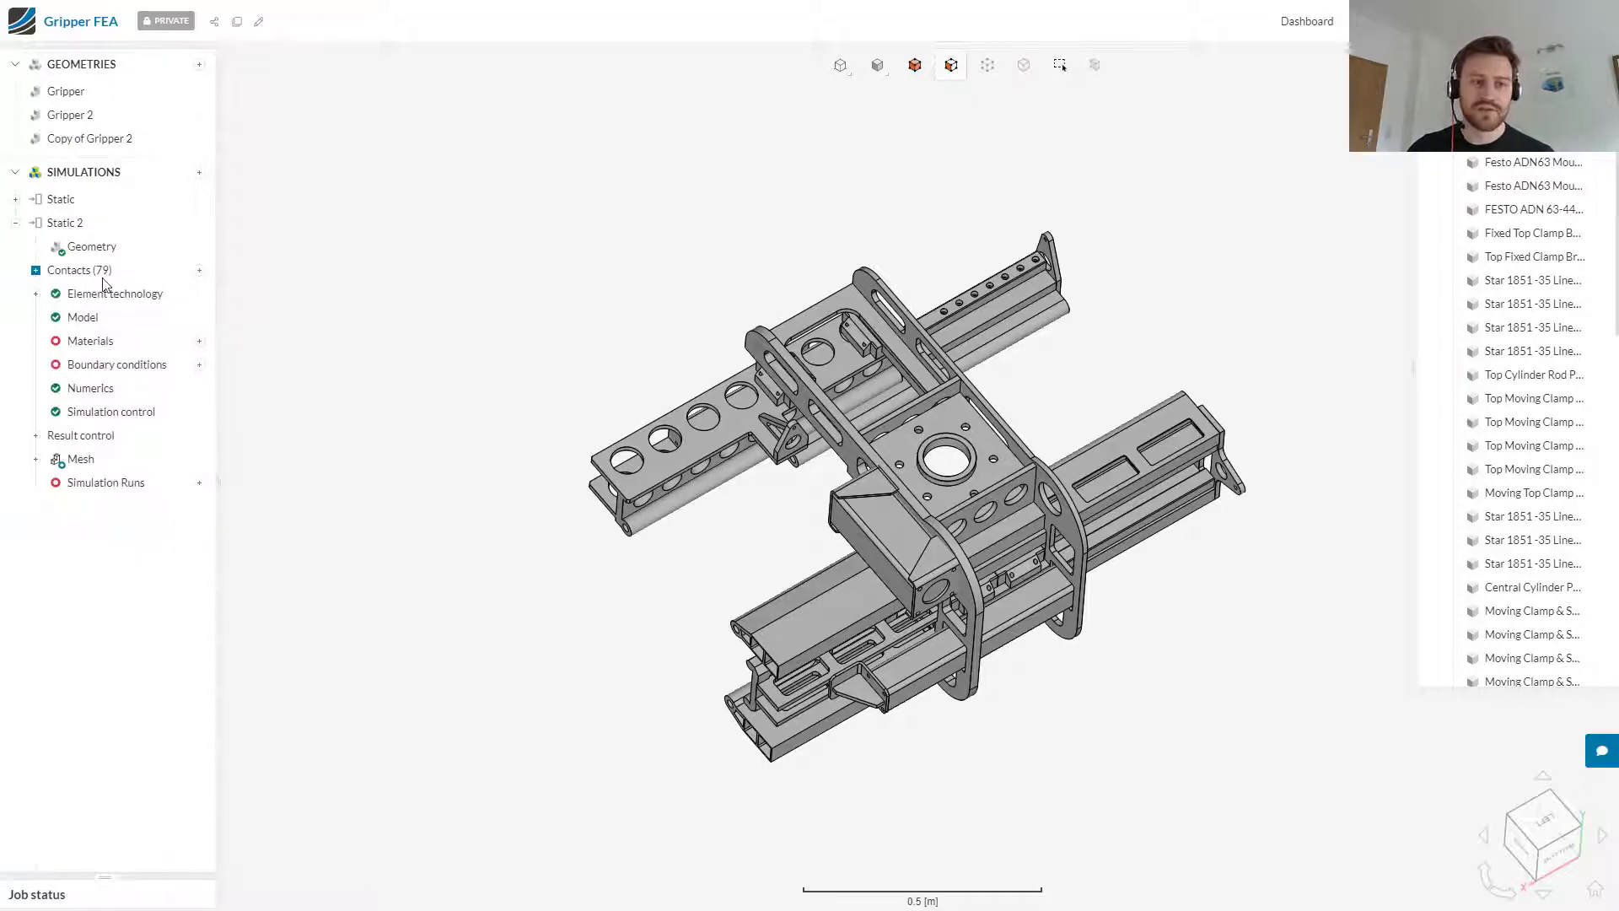
Step: Add Aluminium as a material, assign it to all volumes of the gripper and save it
drag(990, 709, 873, 645)
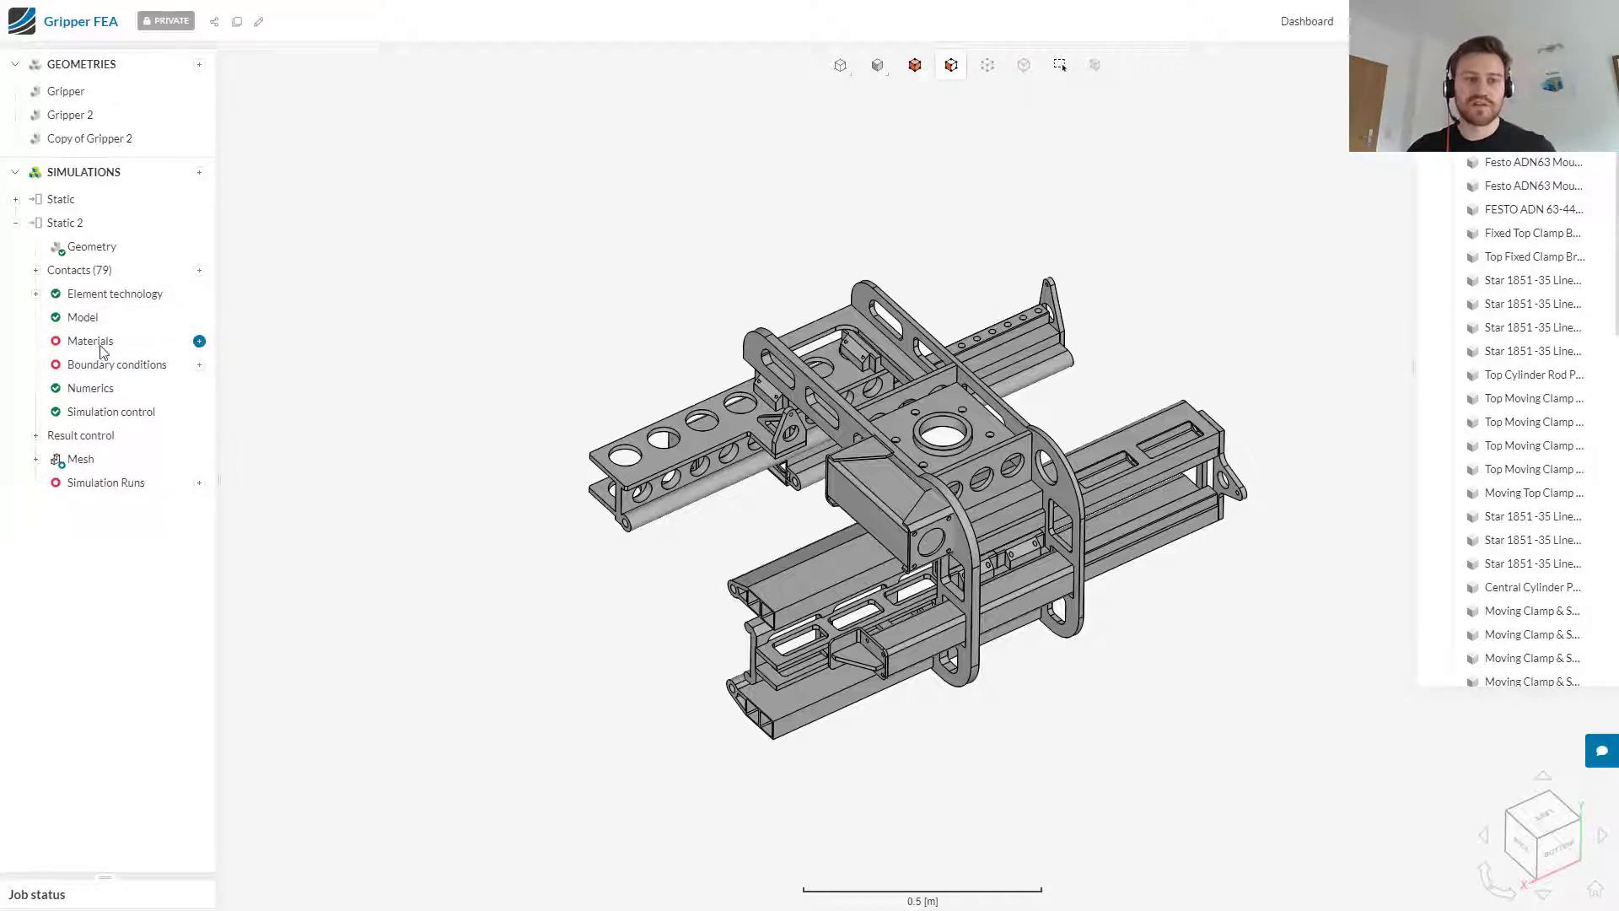
click(200, 343)
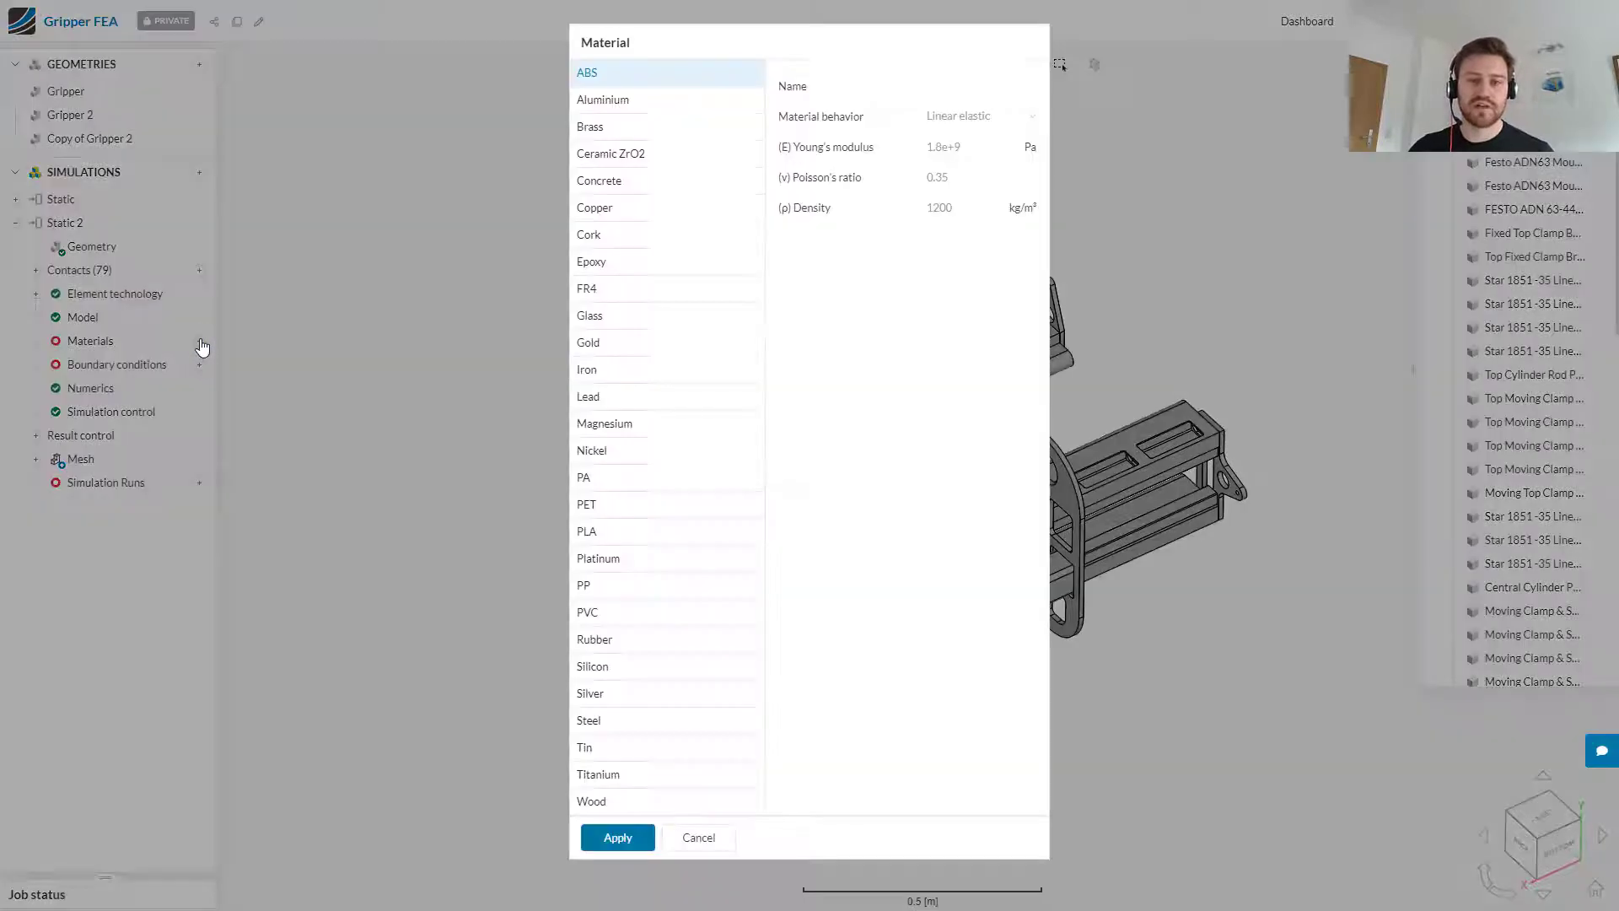
click(613, 110)
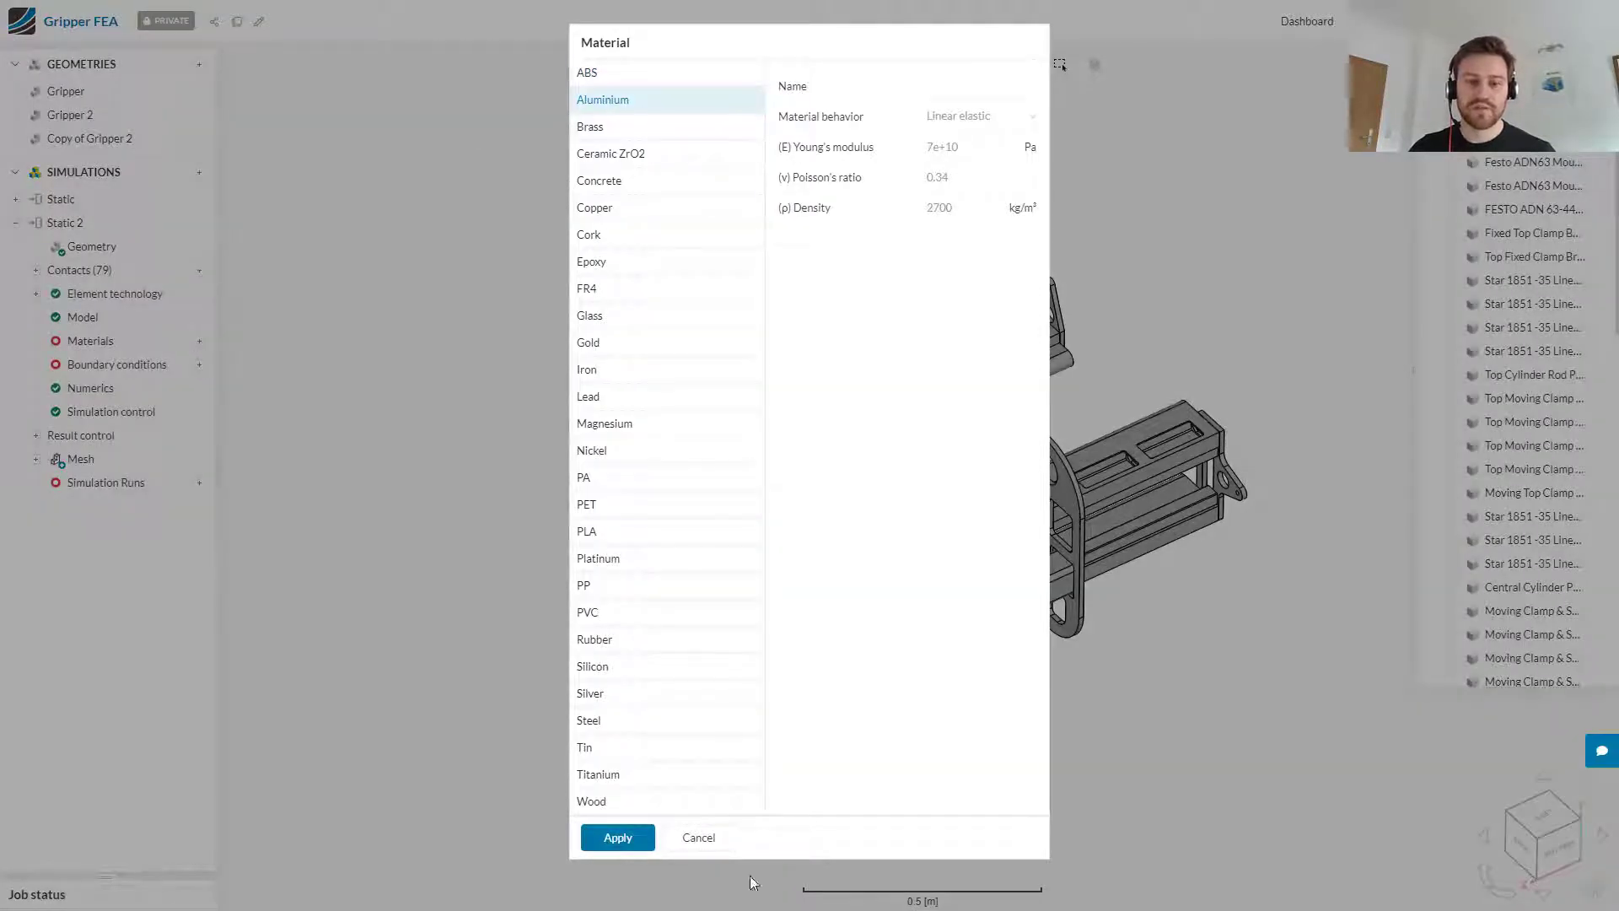
click(614, 838)
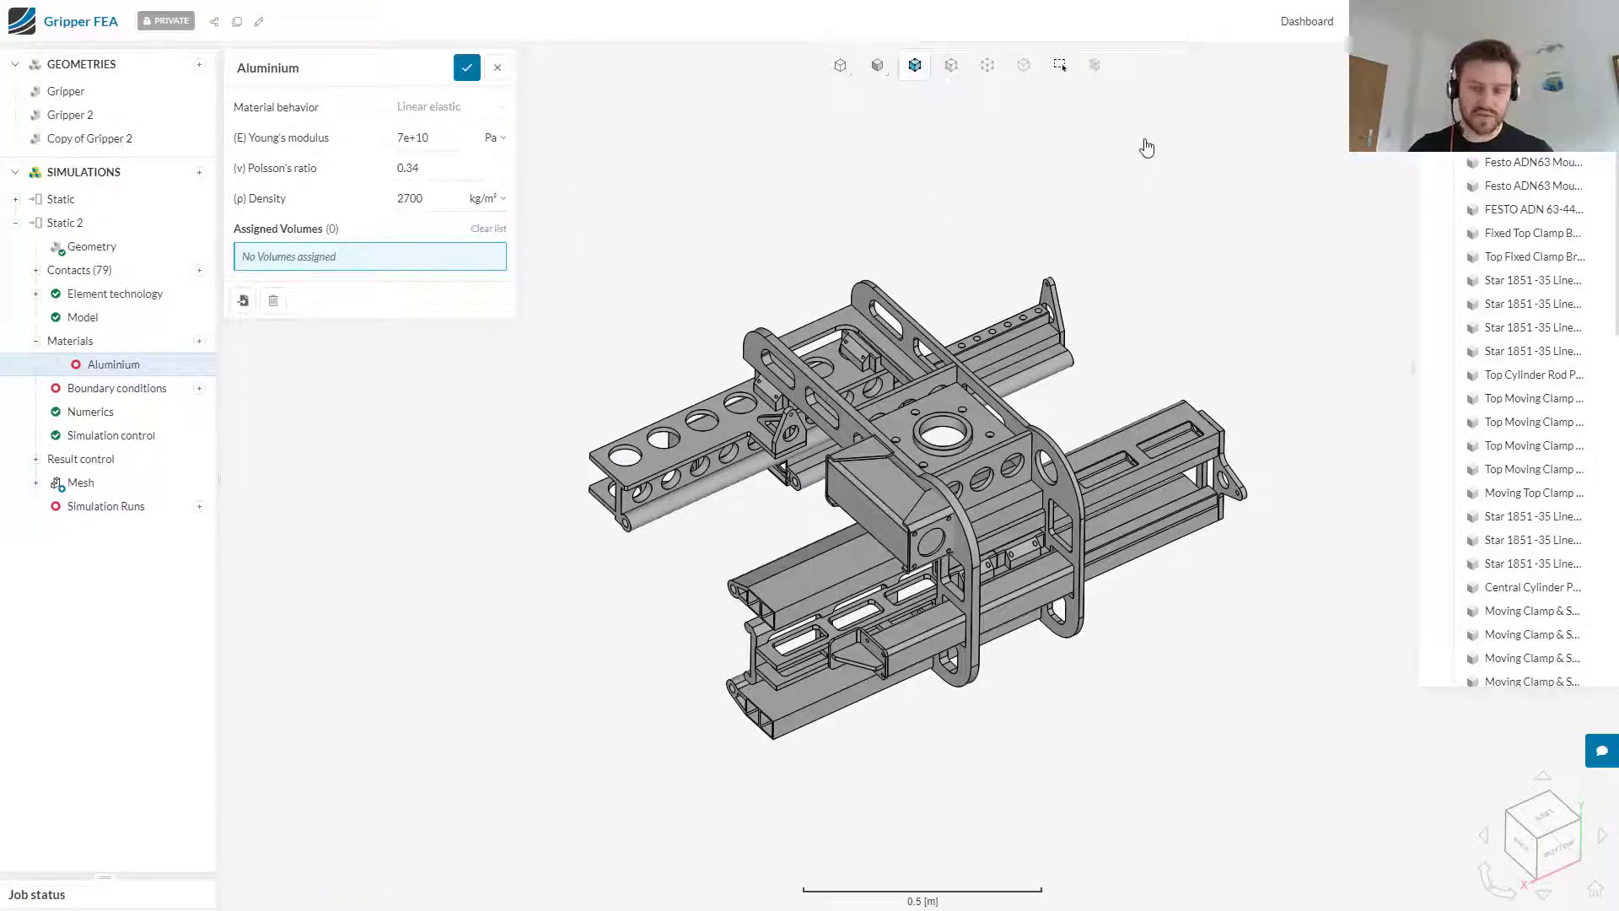
drag(1361, 163, 485, 763)
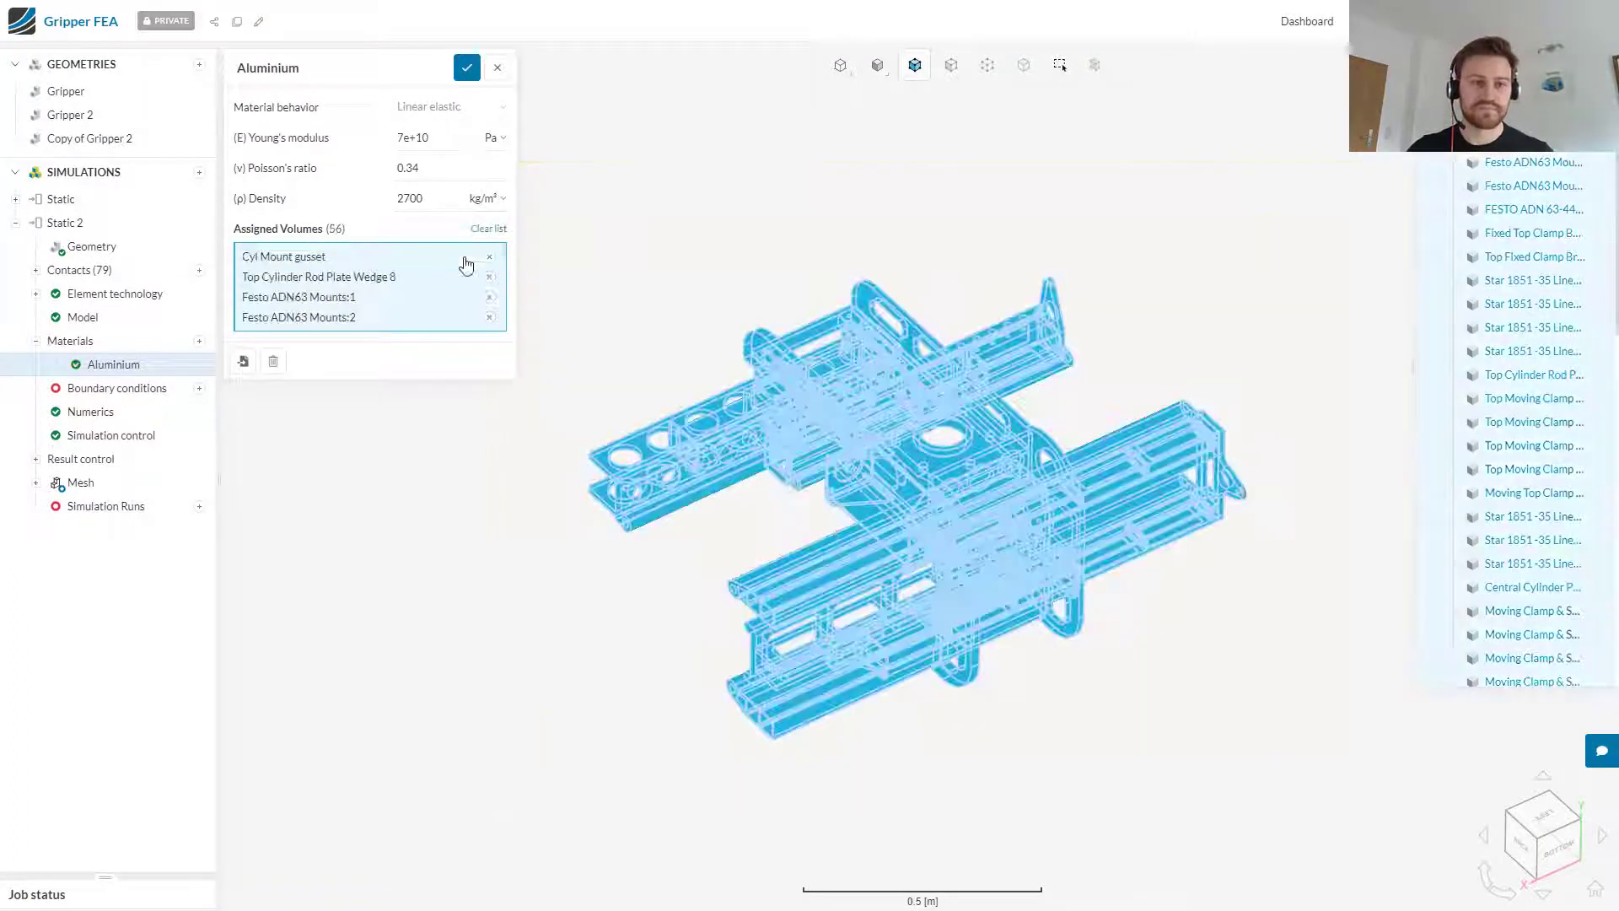
click(469, 74)
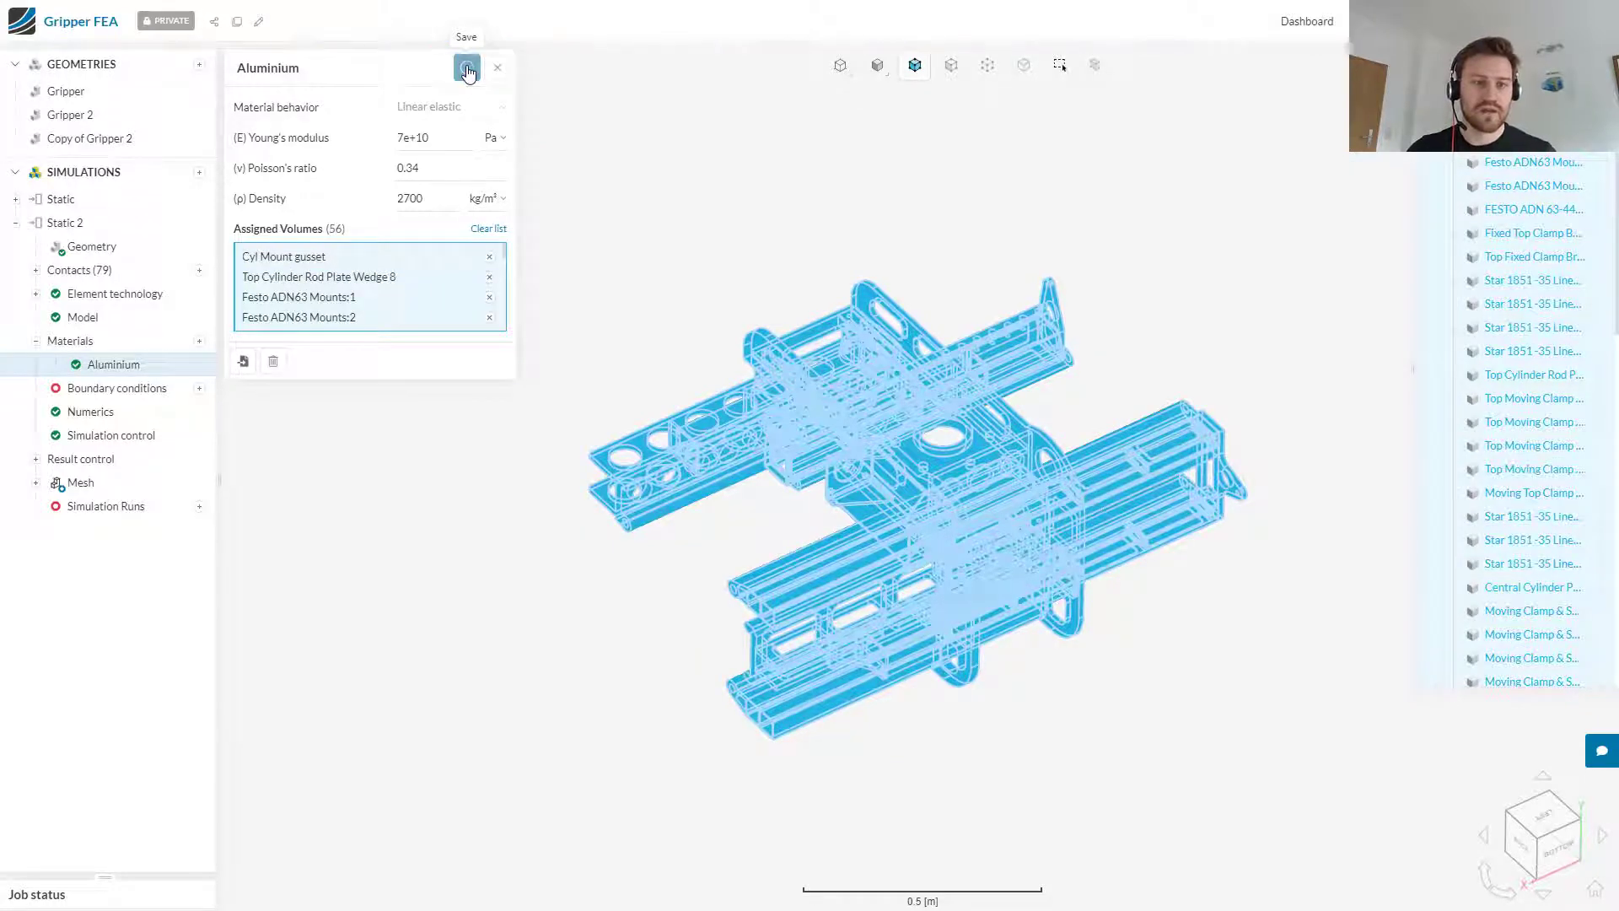
Step: Add a fixed support on the inner cylindrical face of the Robot Roll Face Plate's central hole and save it
click(199, 389)
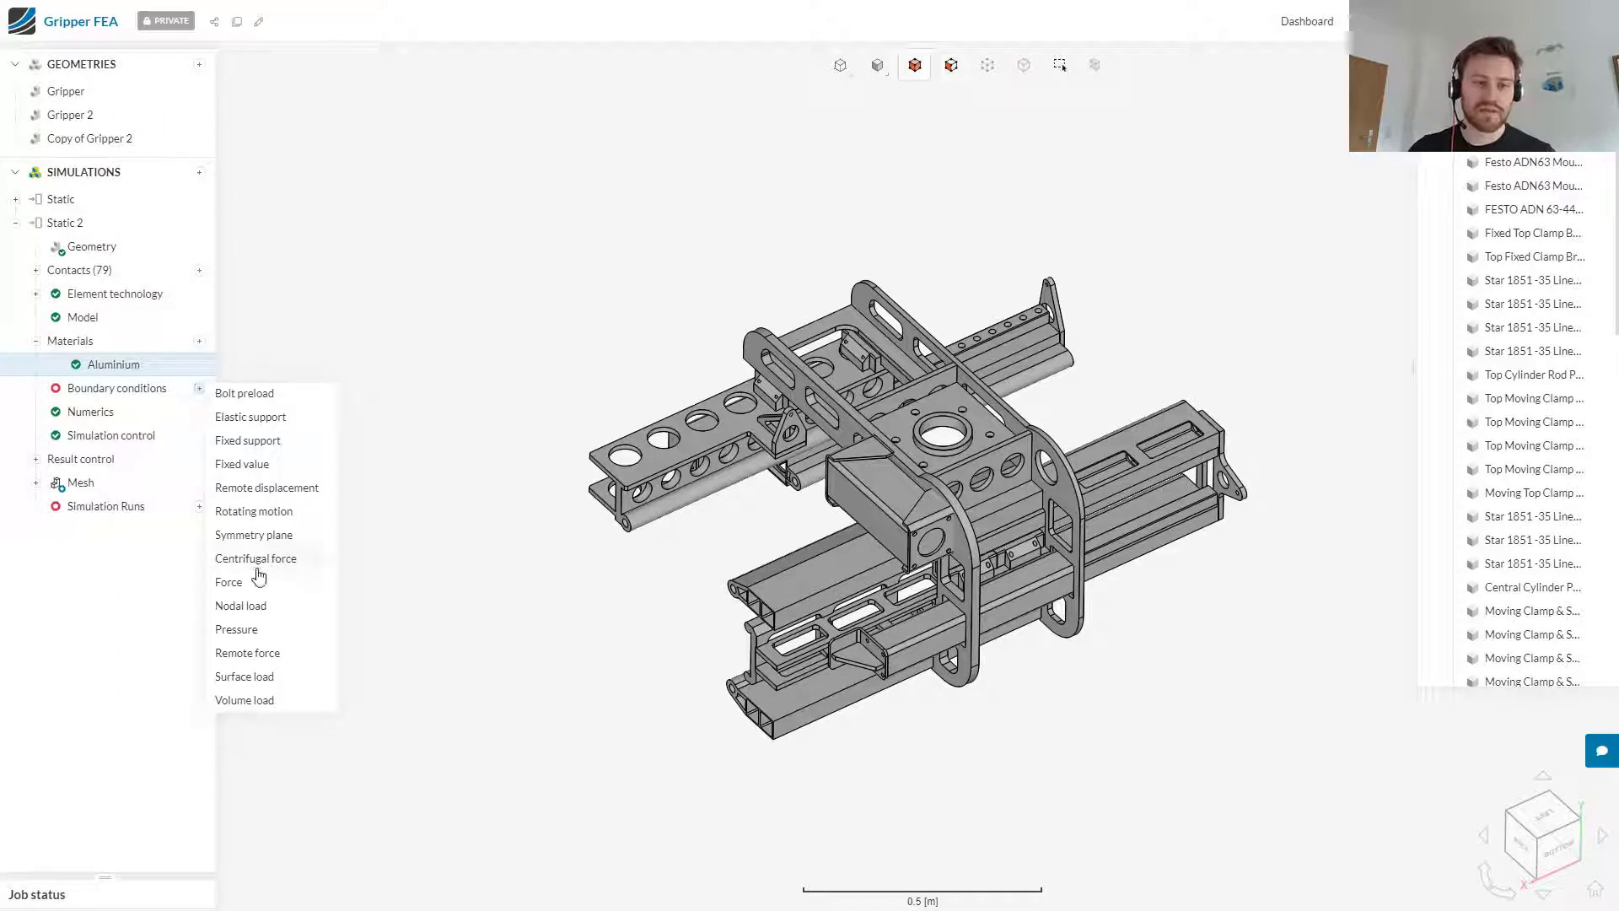
click(307, 440)
click(958, 435)
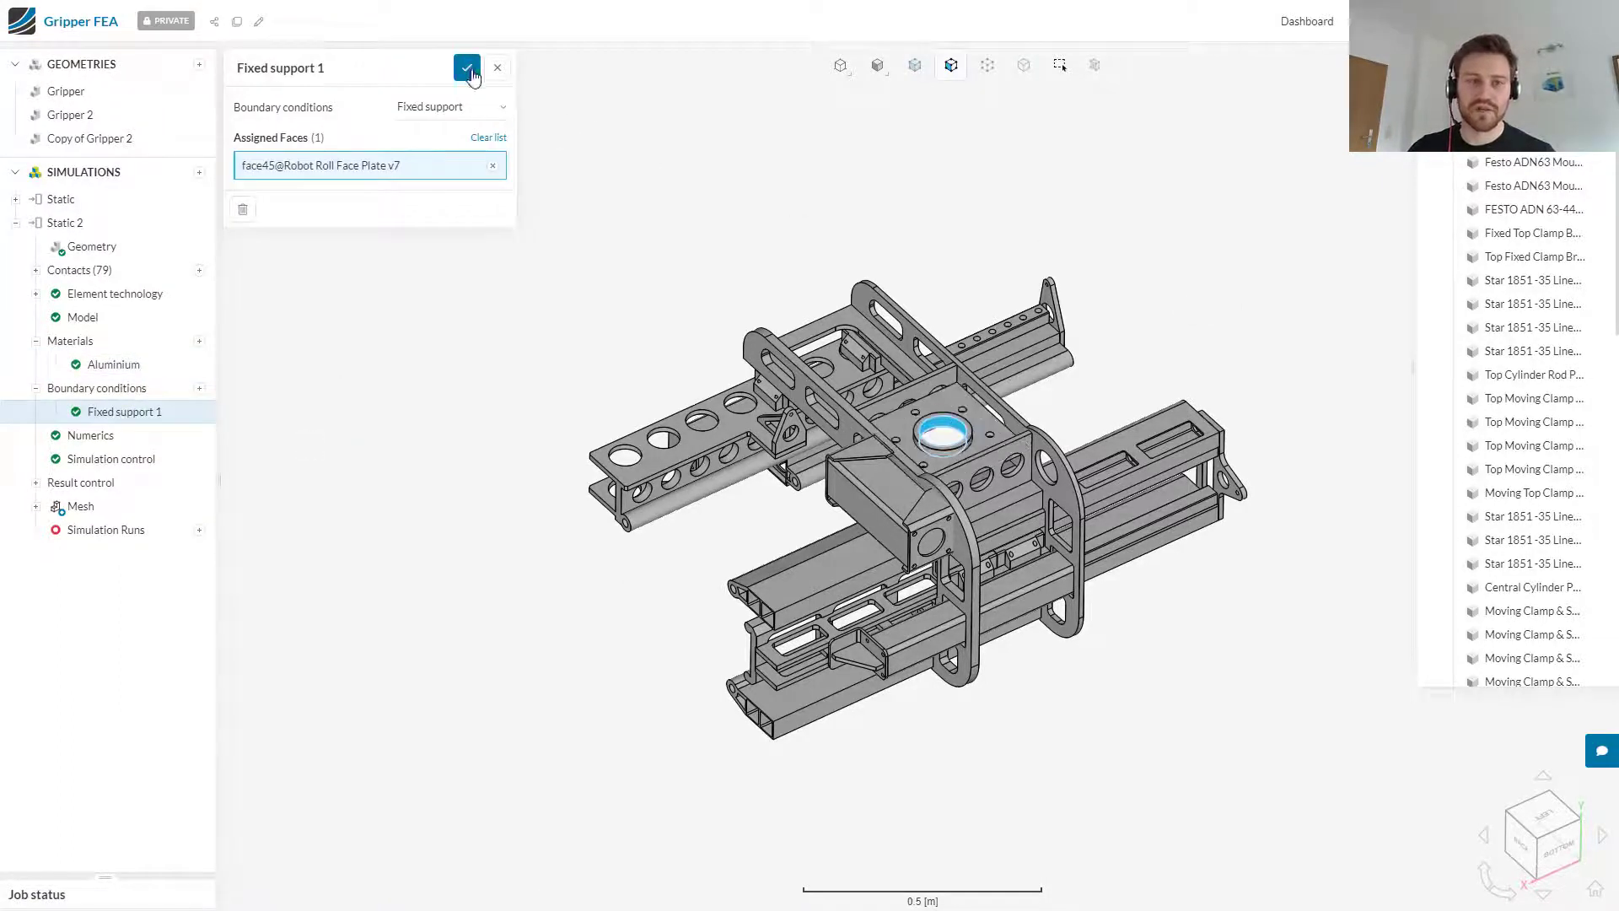
click(469, 70)
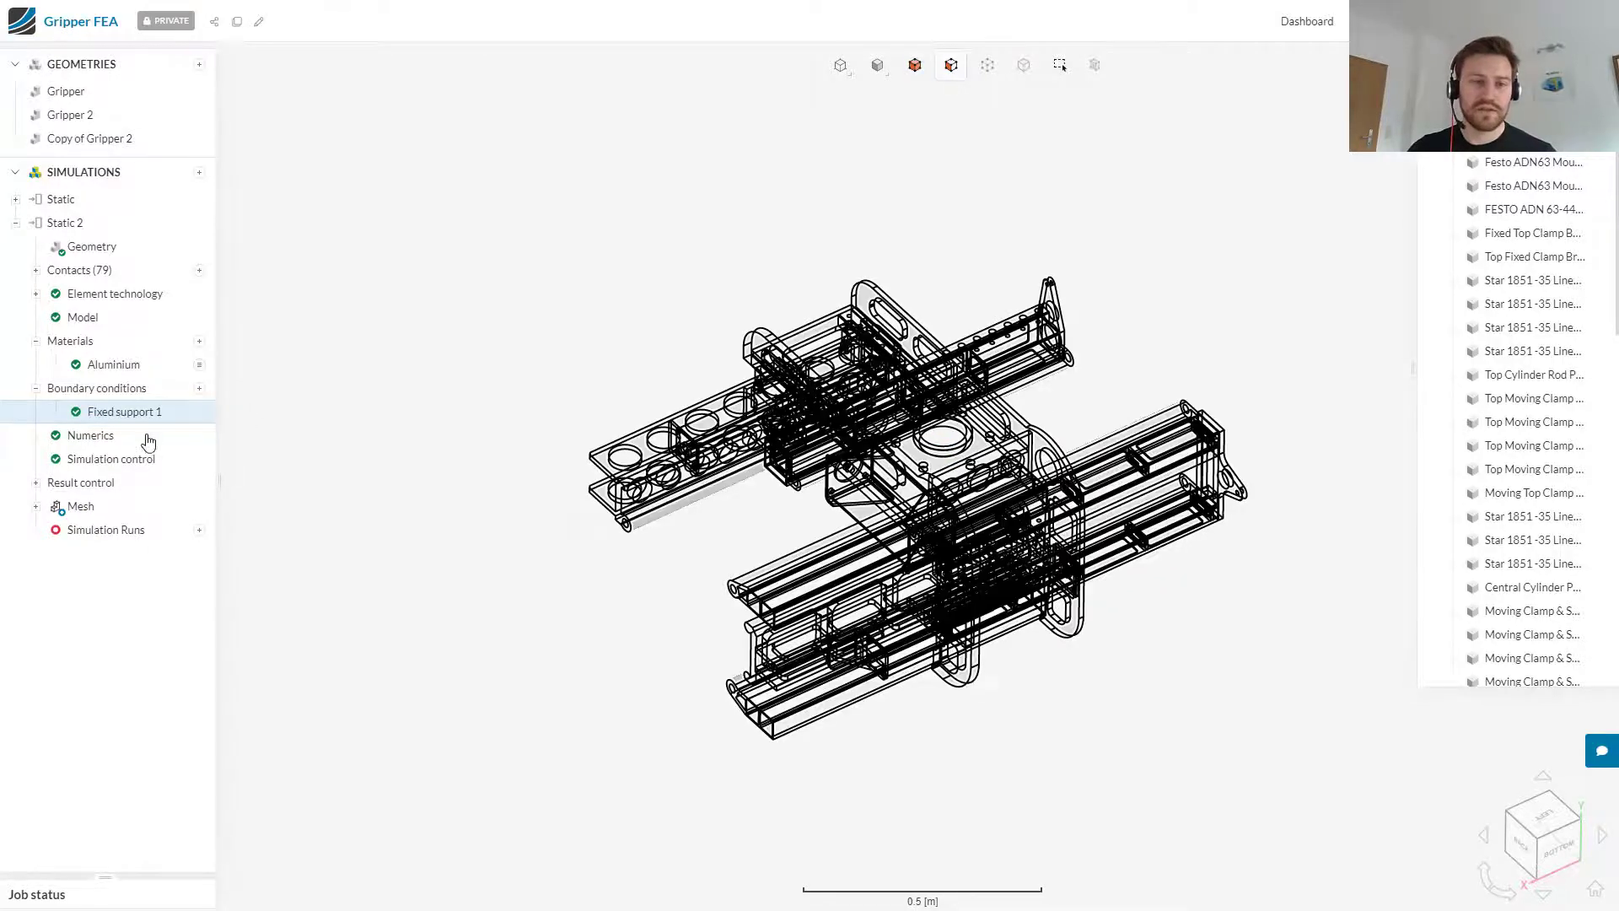
Step: Add a force boundary condition with fz of 200 N on the rounded face of the Moving Top Clamp Bar Wedge and save it
click(200, 388)
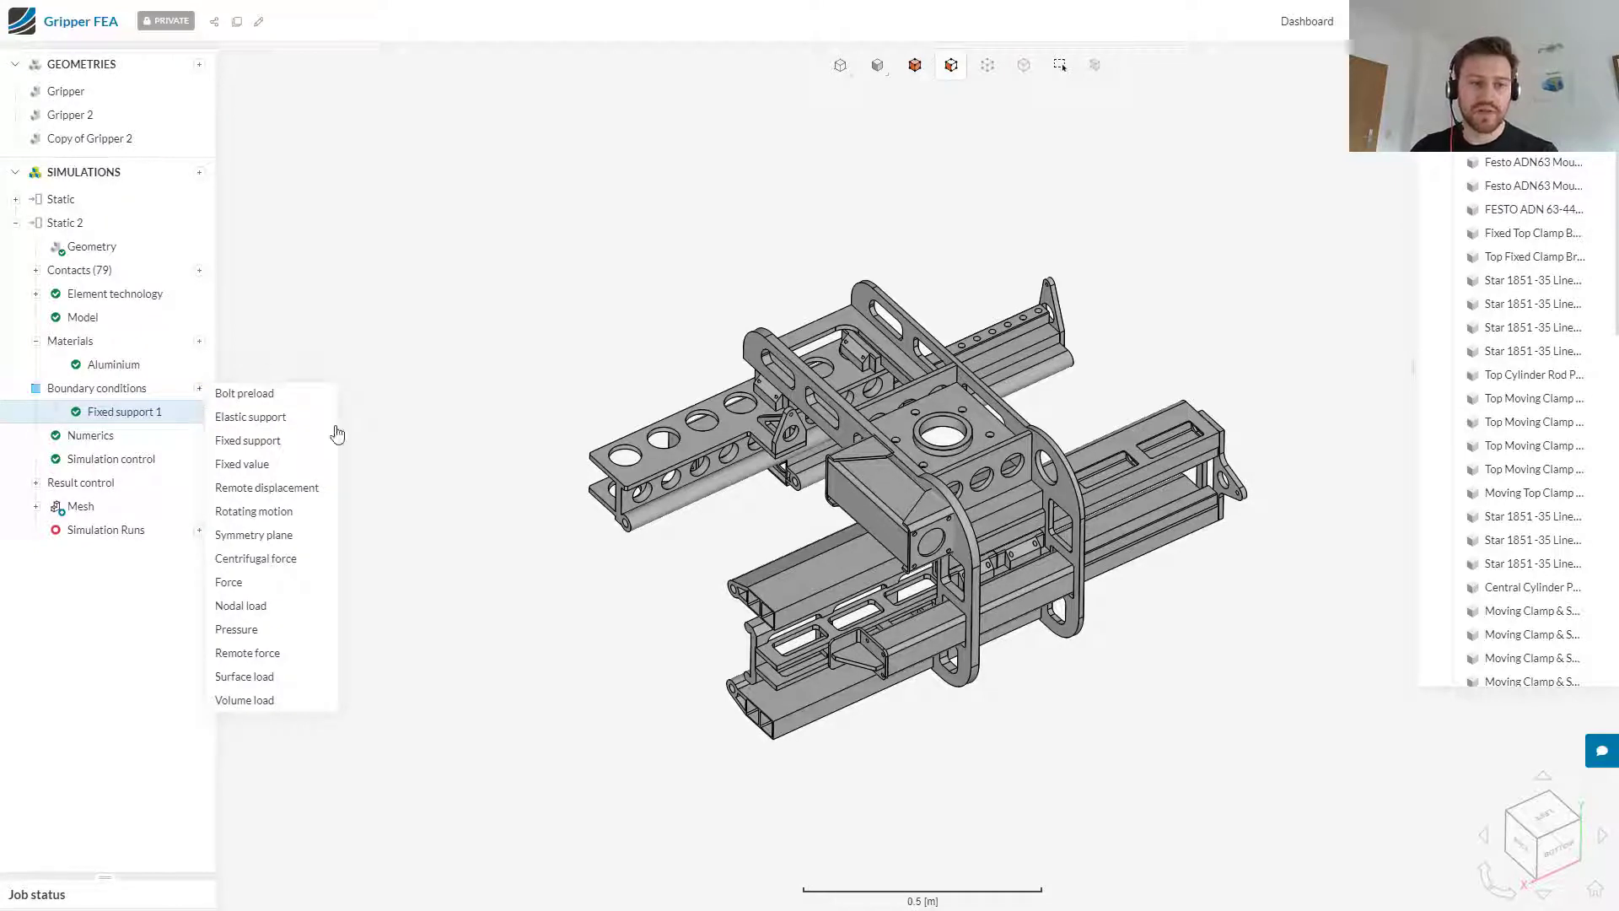
click(290, 590)
drag(1175, 770, 1260, 647)
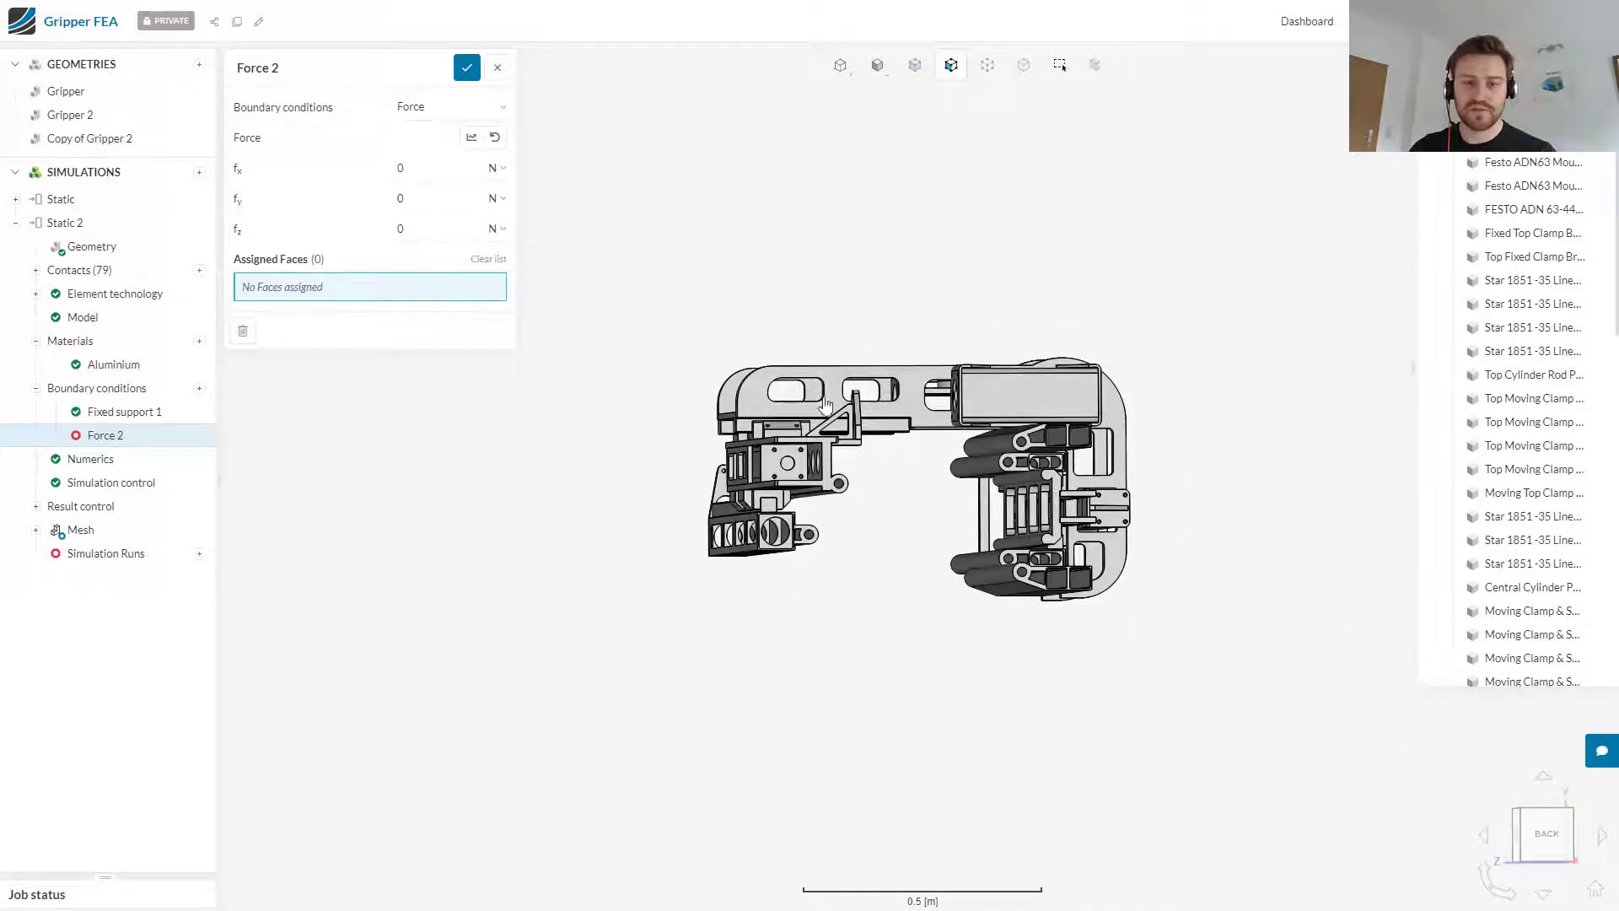
drag(851, 563, 902, 367)
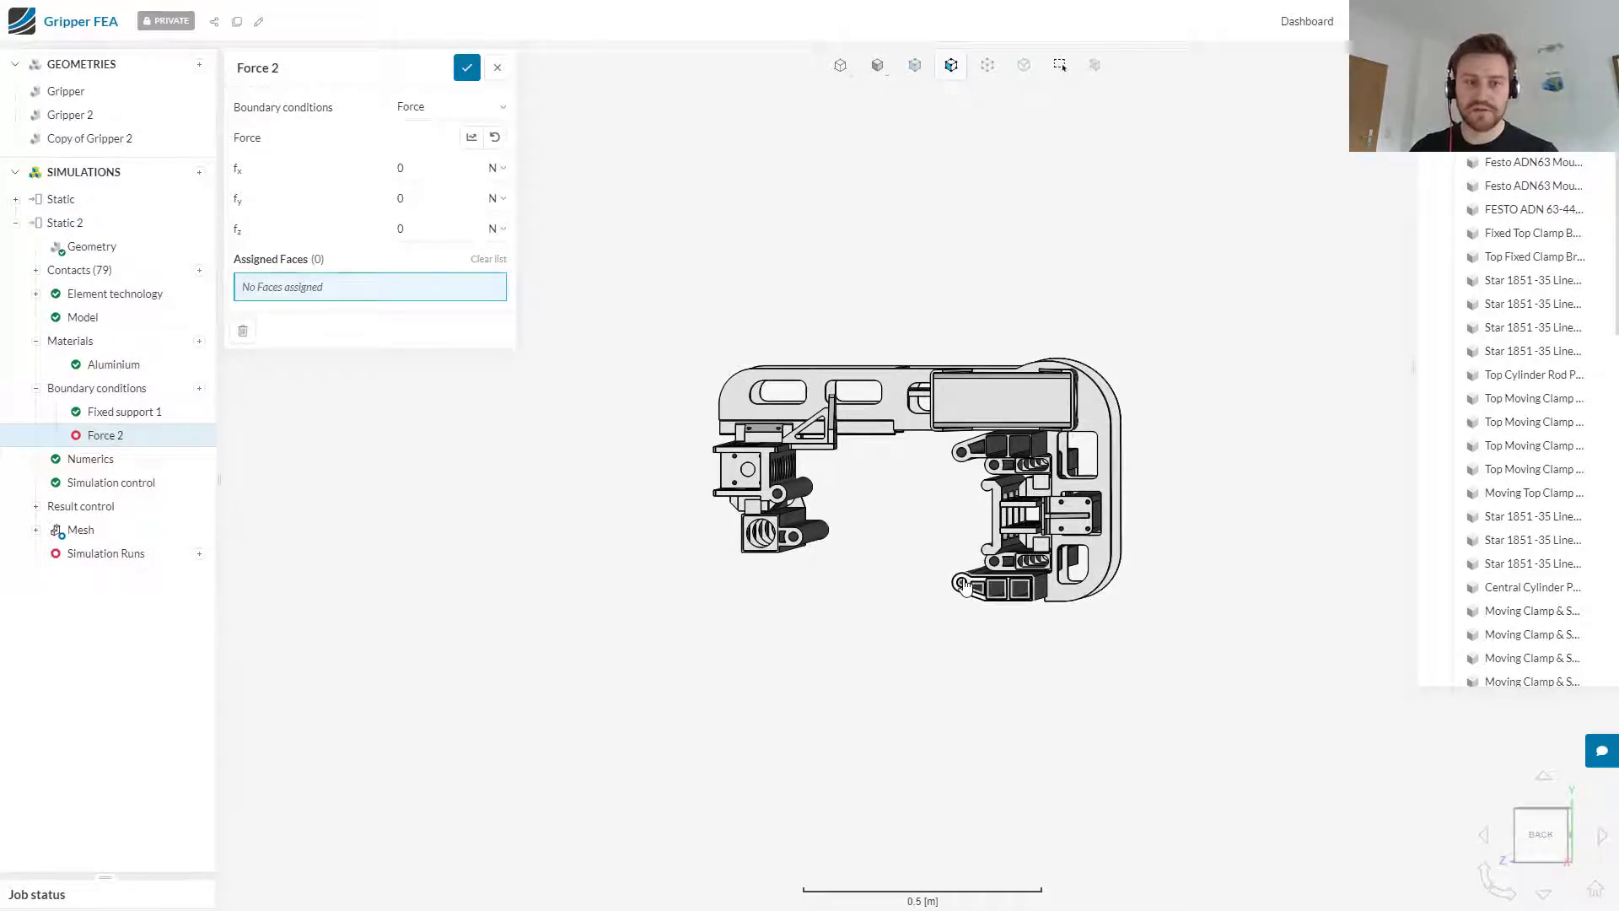
click(814, 539)
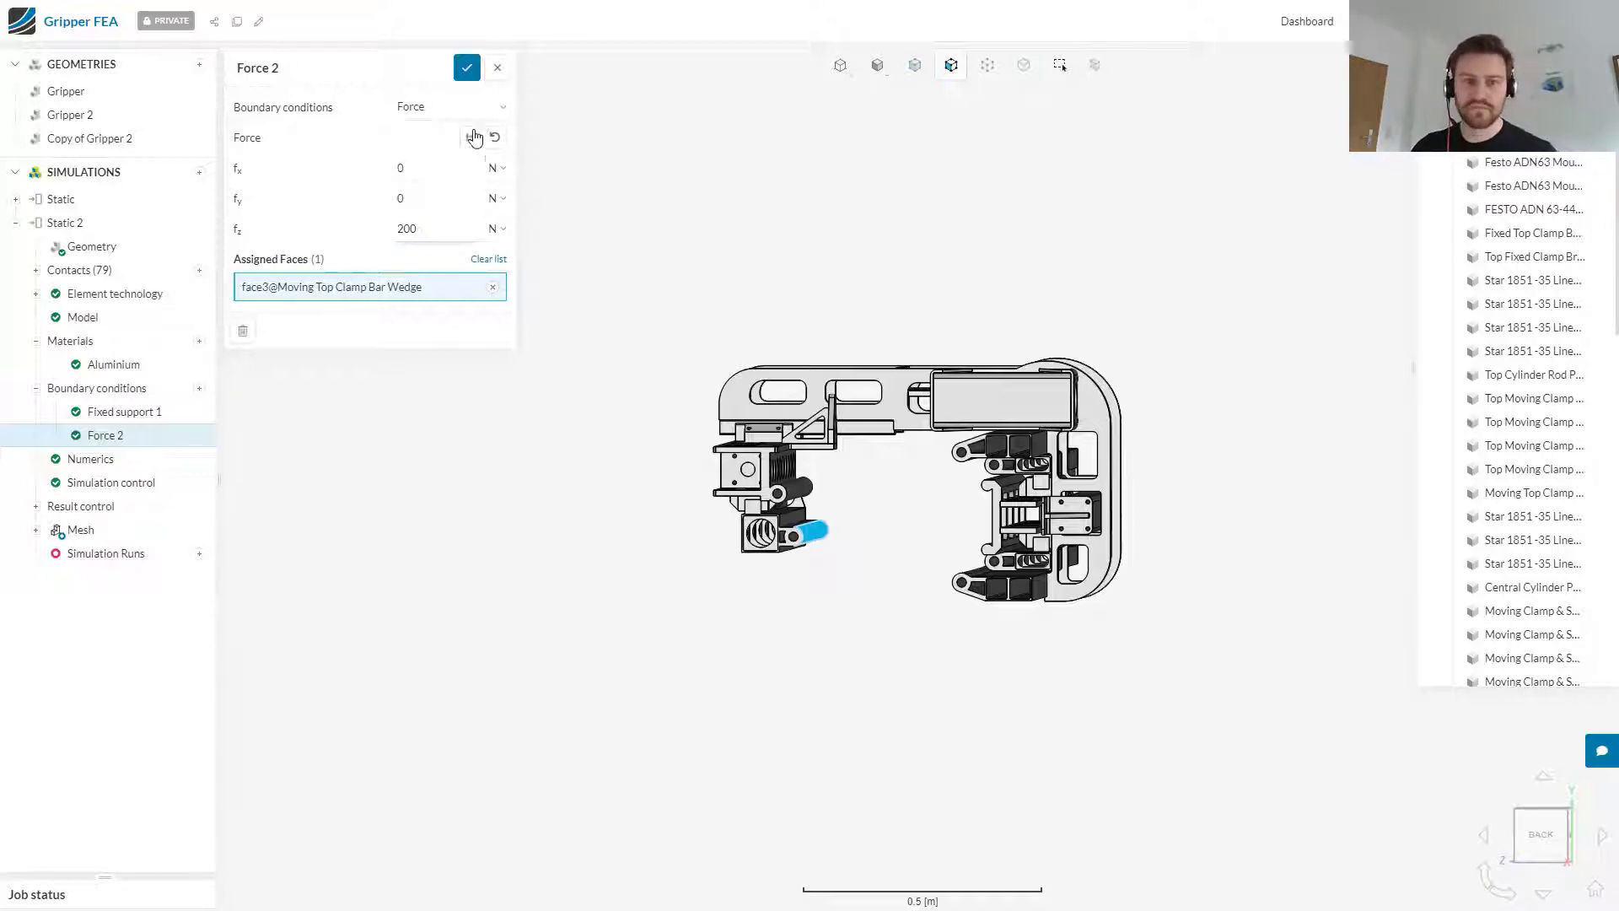
click(466, 70)
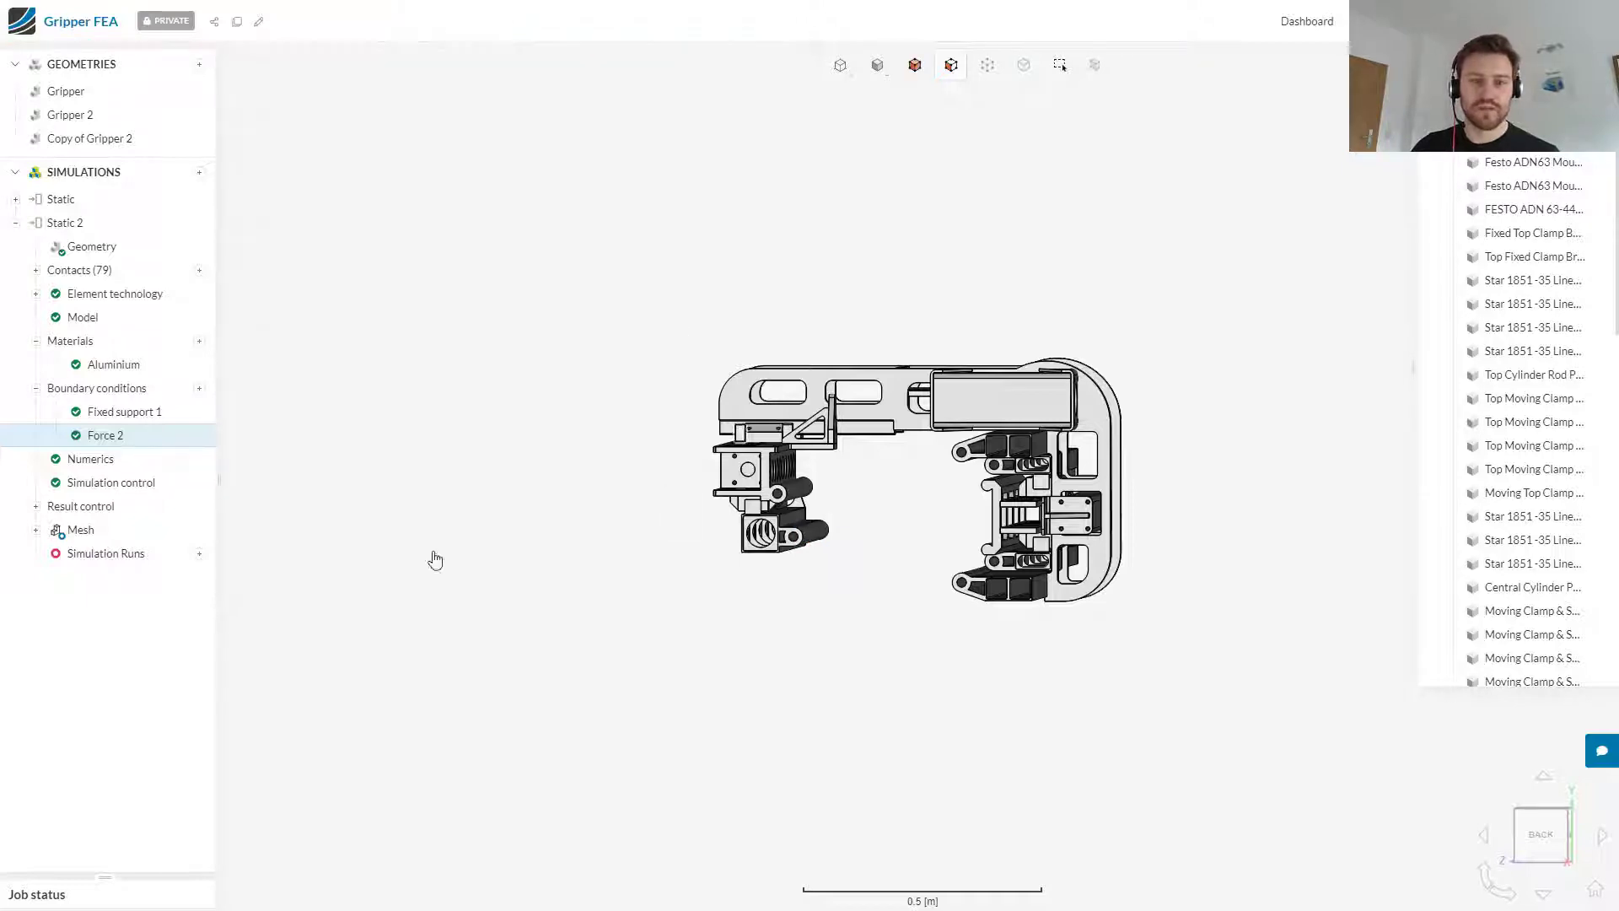
Step: Add a force boundary condition with fz of -200 N on the rounded end face of 12 inch Base Fixed Support:2 and save it
click(200, 389)
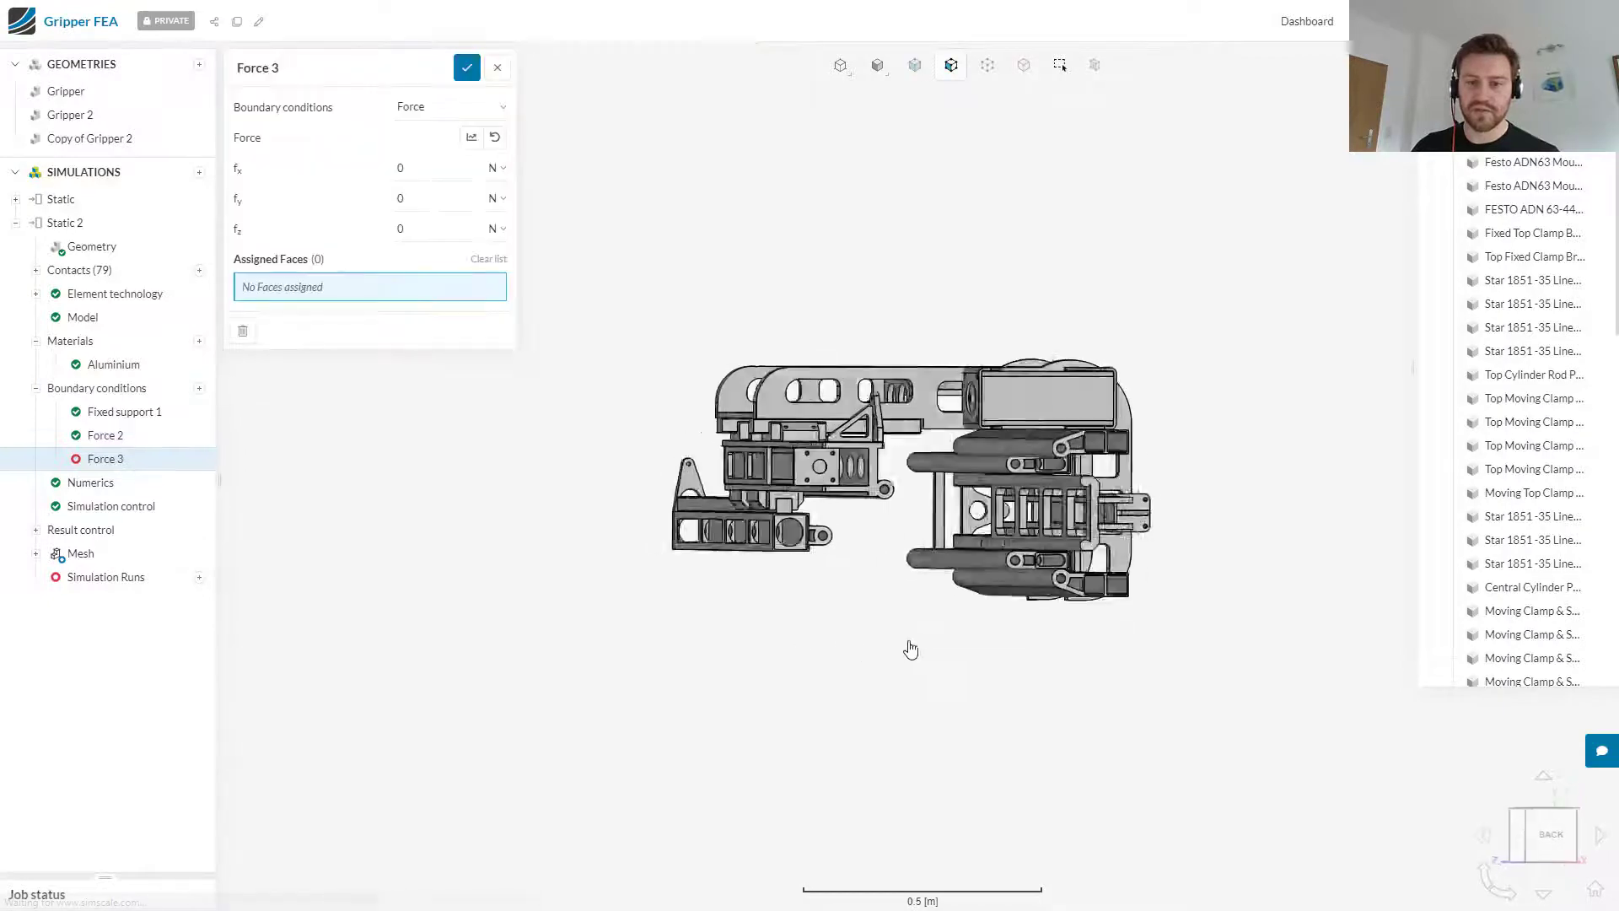
click(1058, 582)
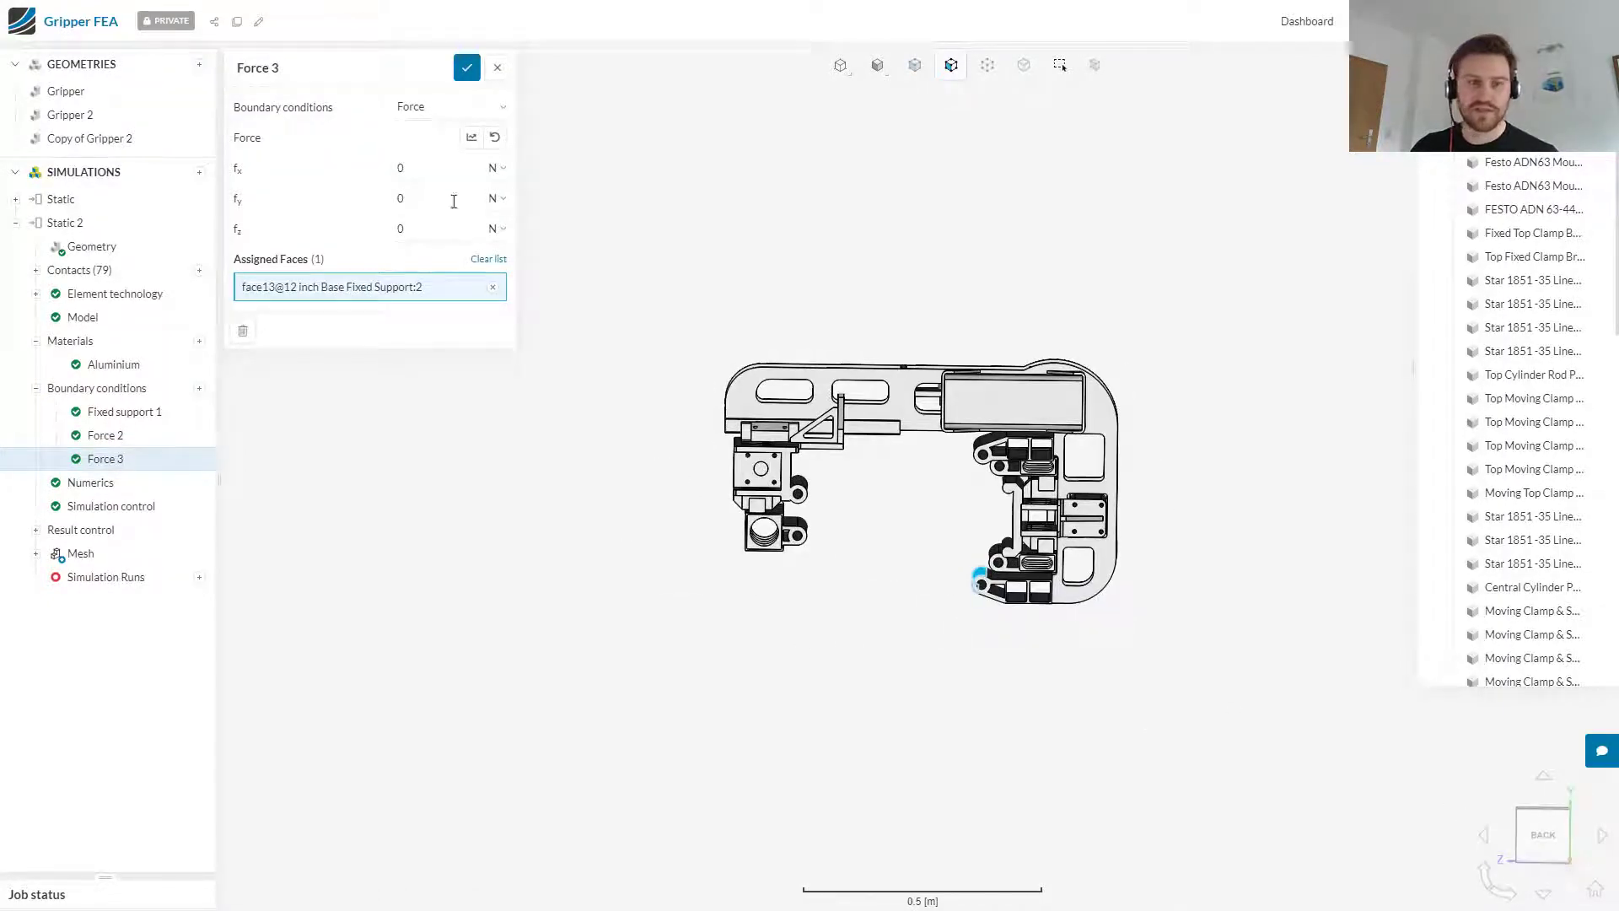
click(442, 234)
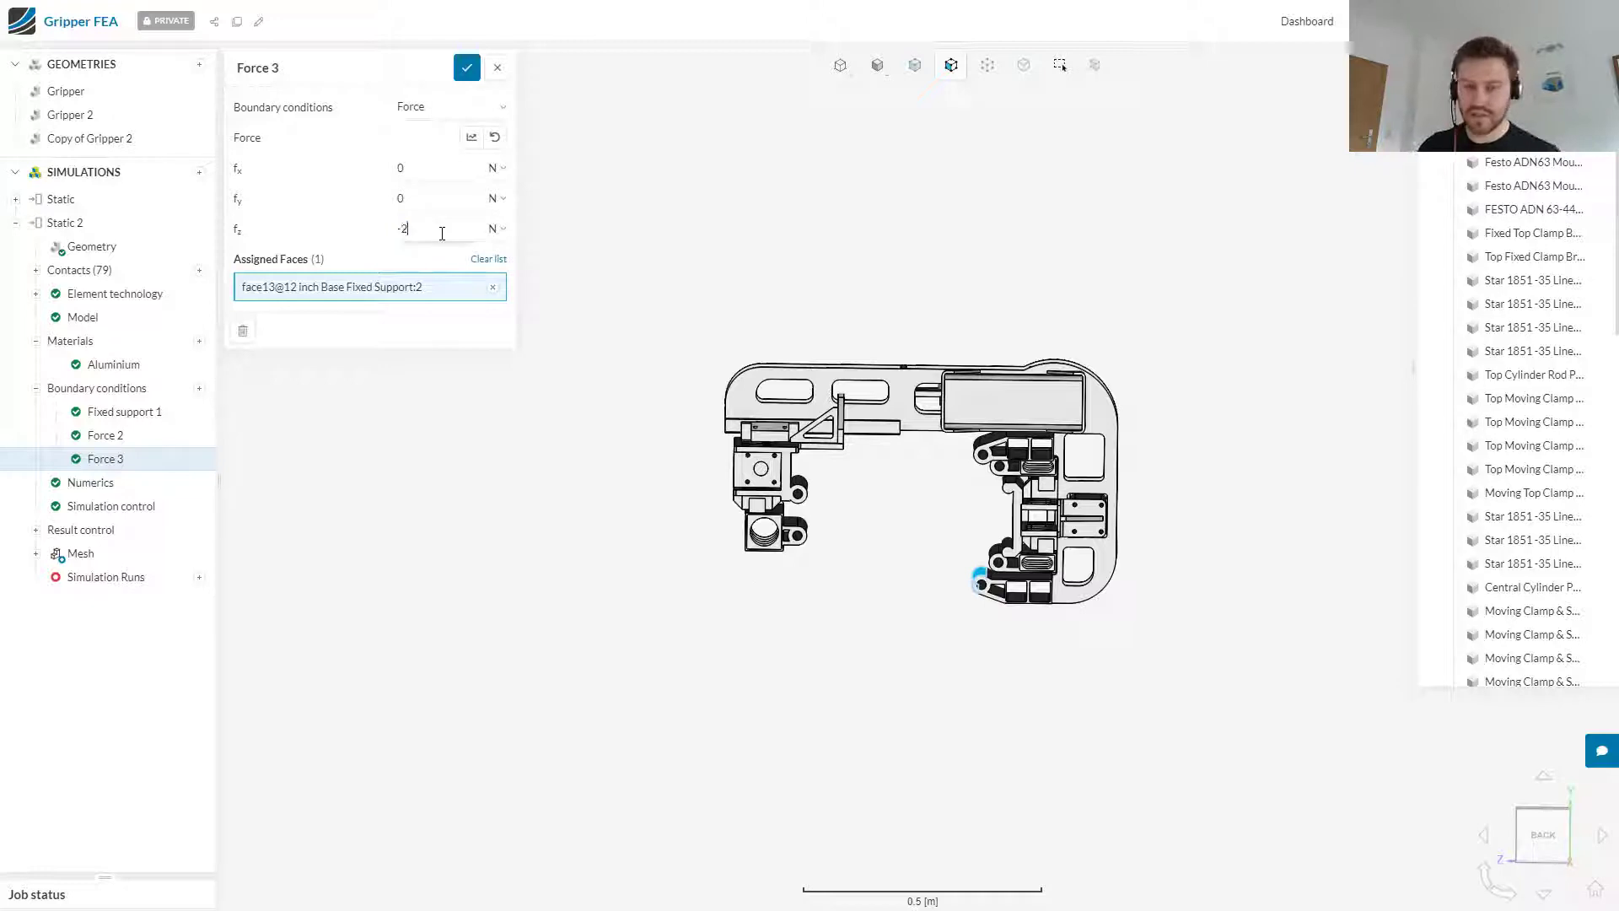
text(-200)
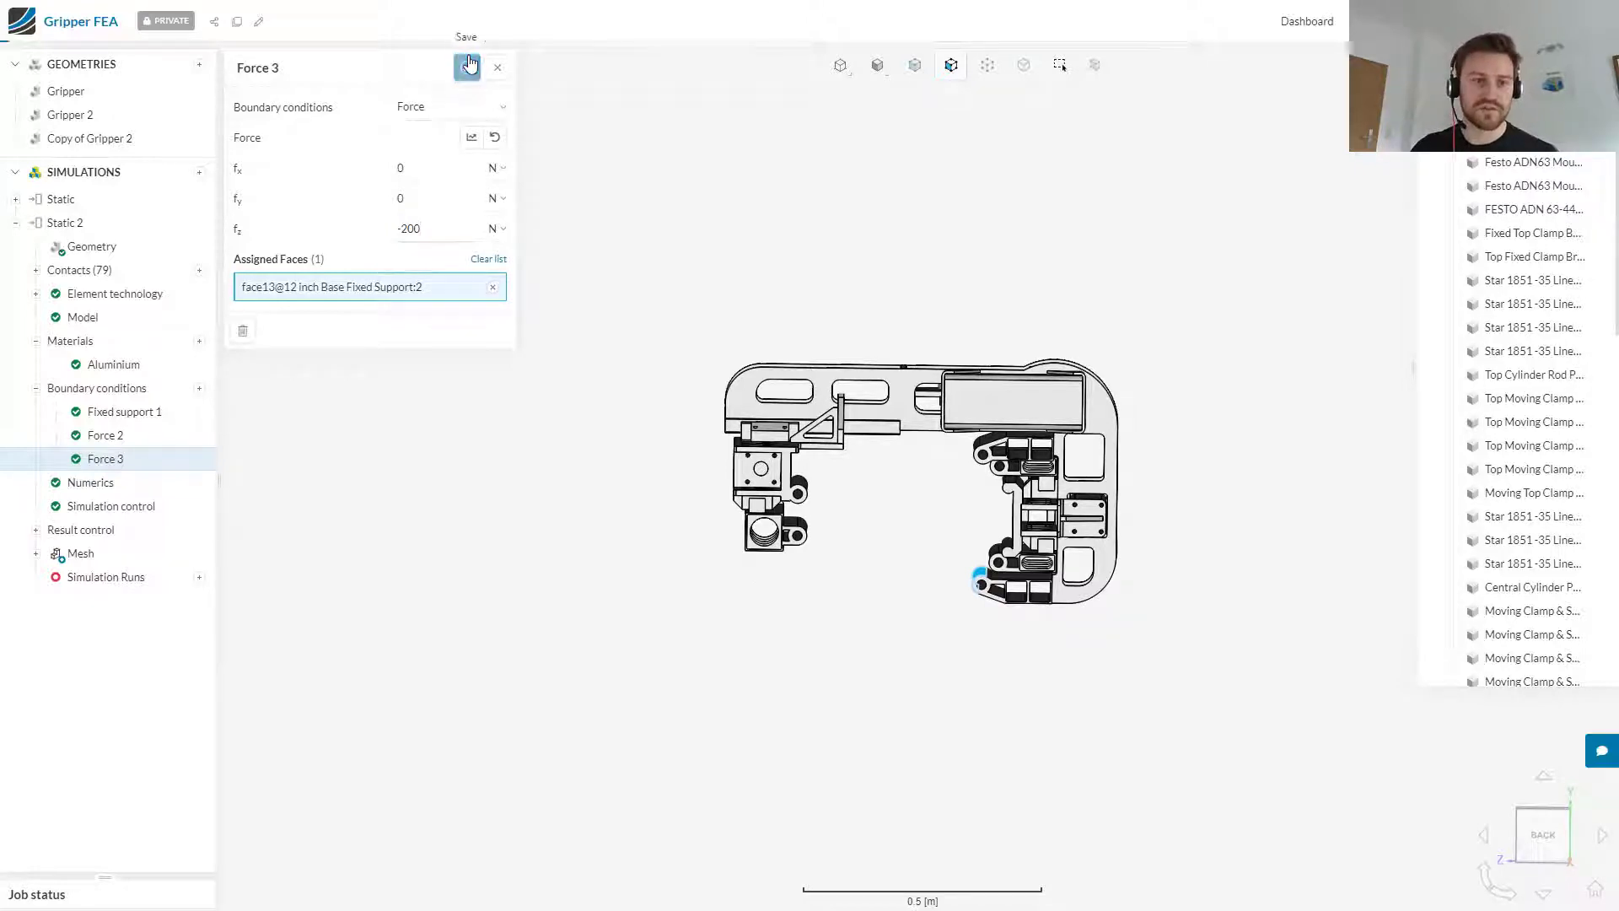
click(468, 66)
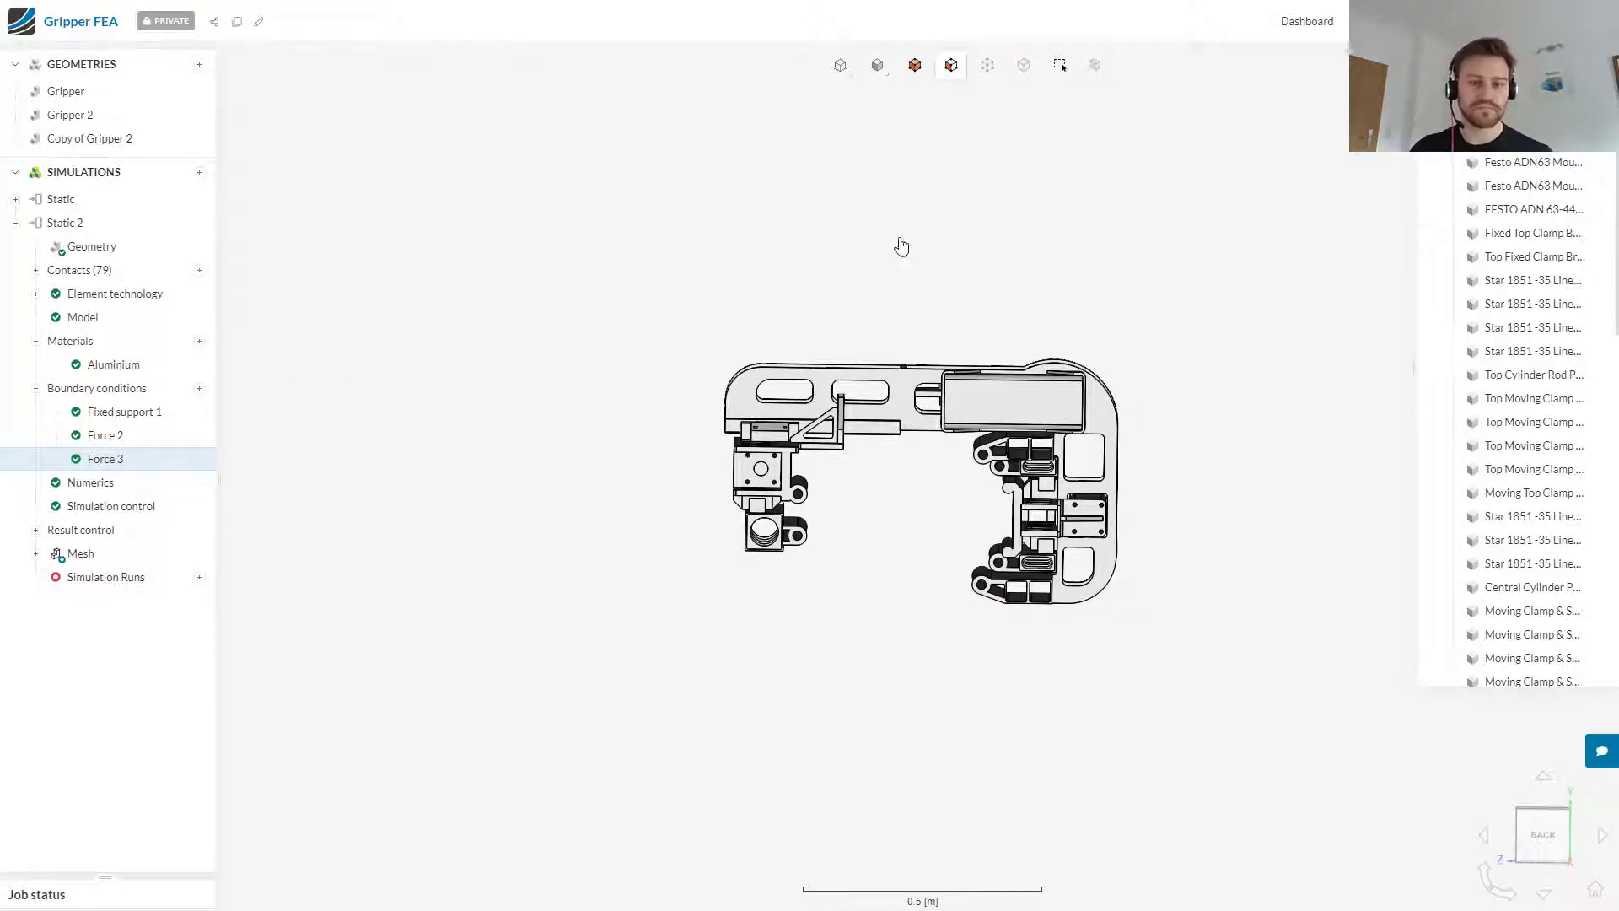
Step: Enable 2nd order elements for the Static 2 mesh and start a new simulation run under the default name Run 1
drag(1045, 250, 994, 392)
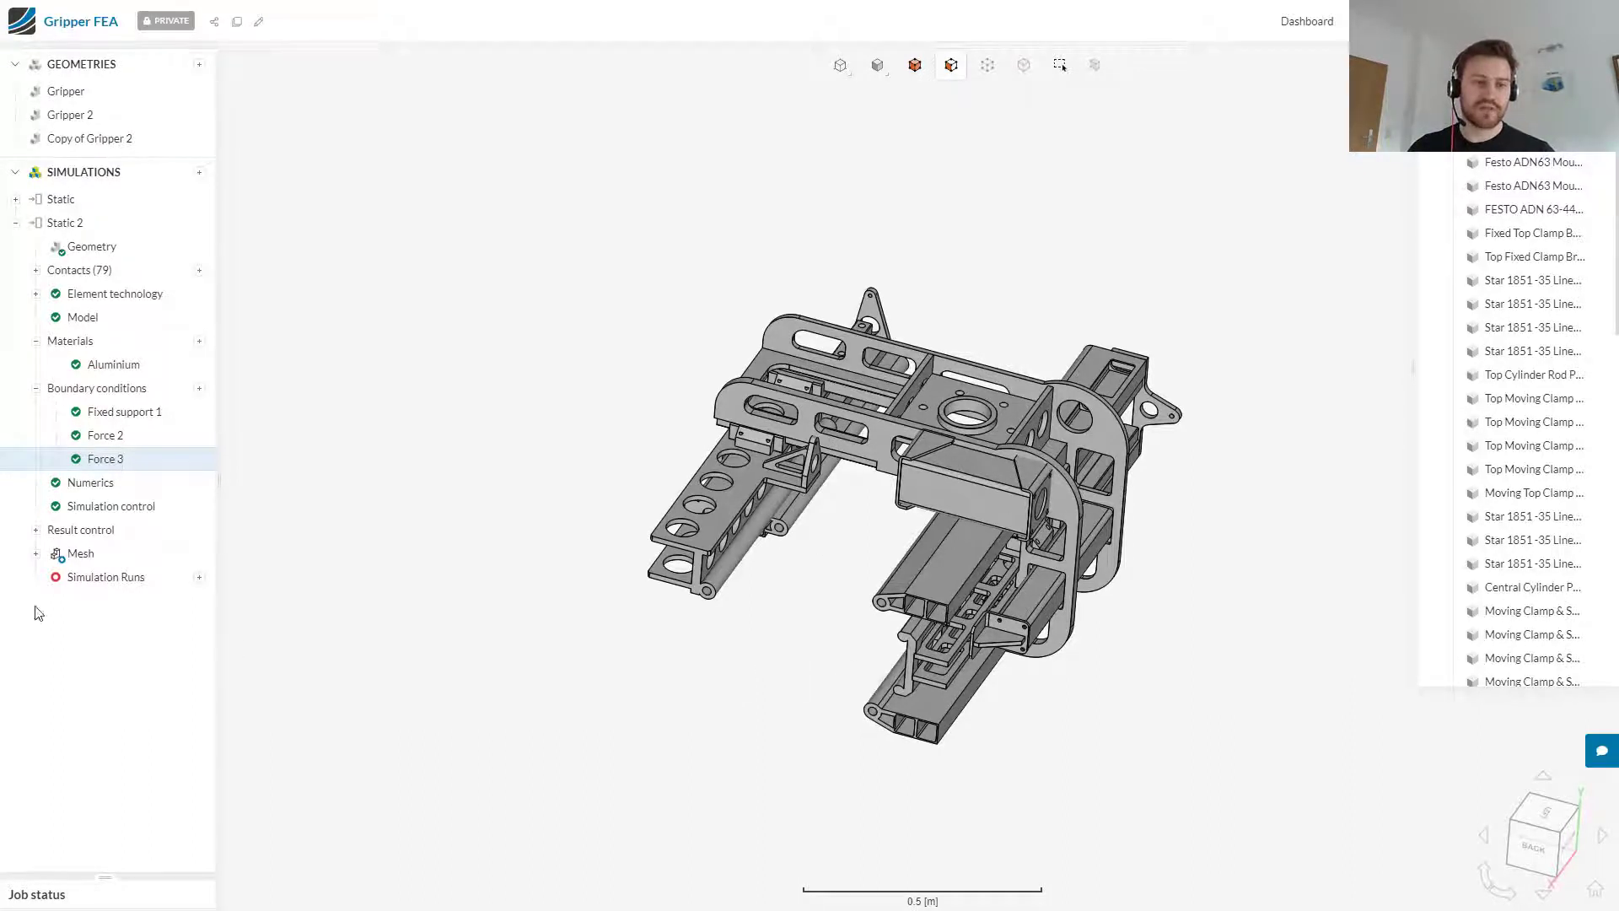
click(82, 558)
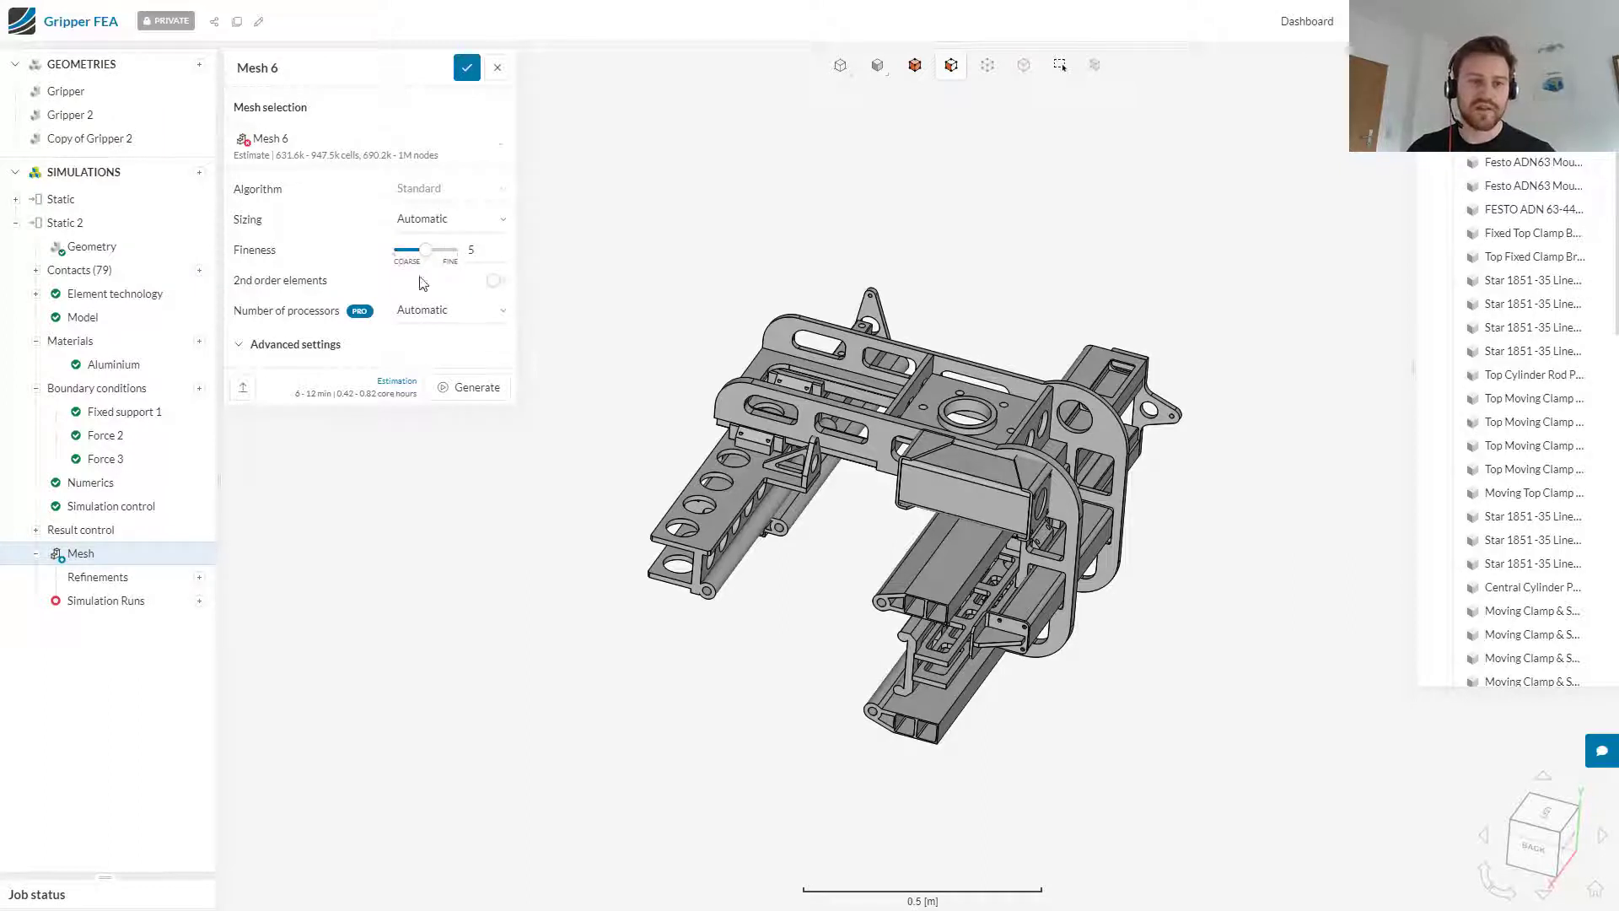
mouse_move(497, 287)
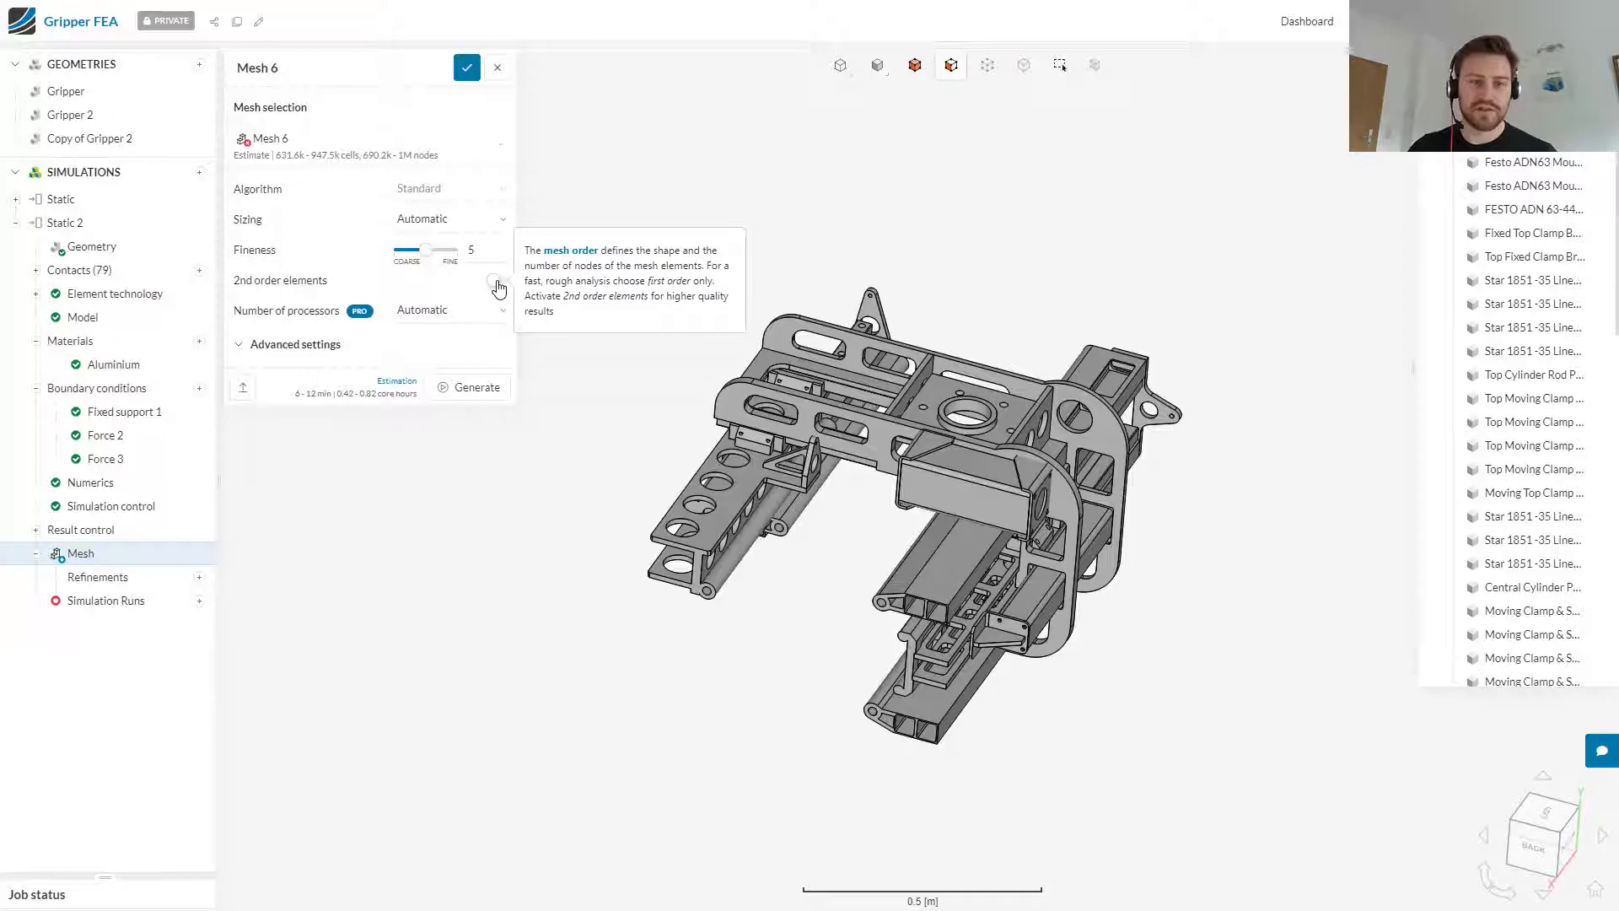
click(497, 282)
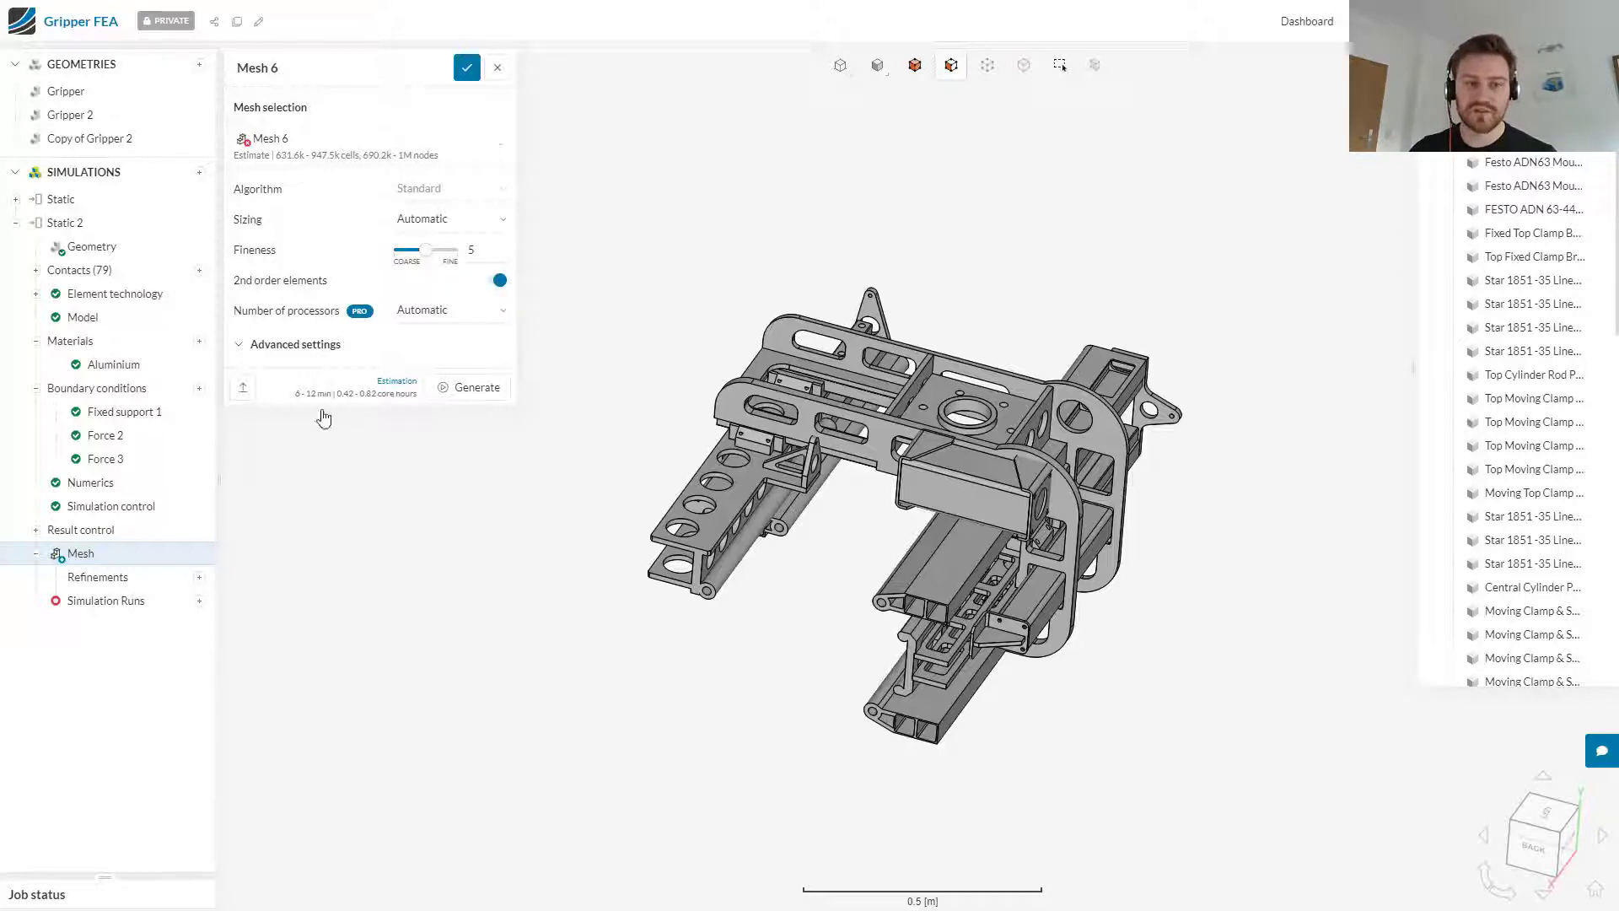
click(199, 602)
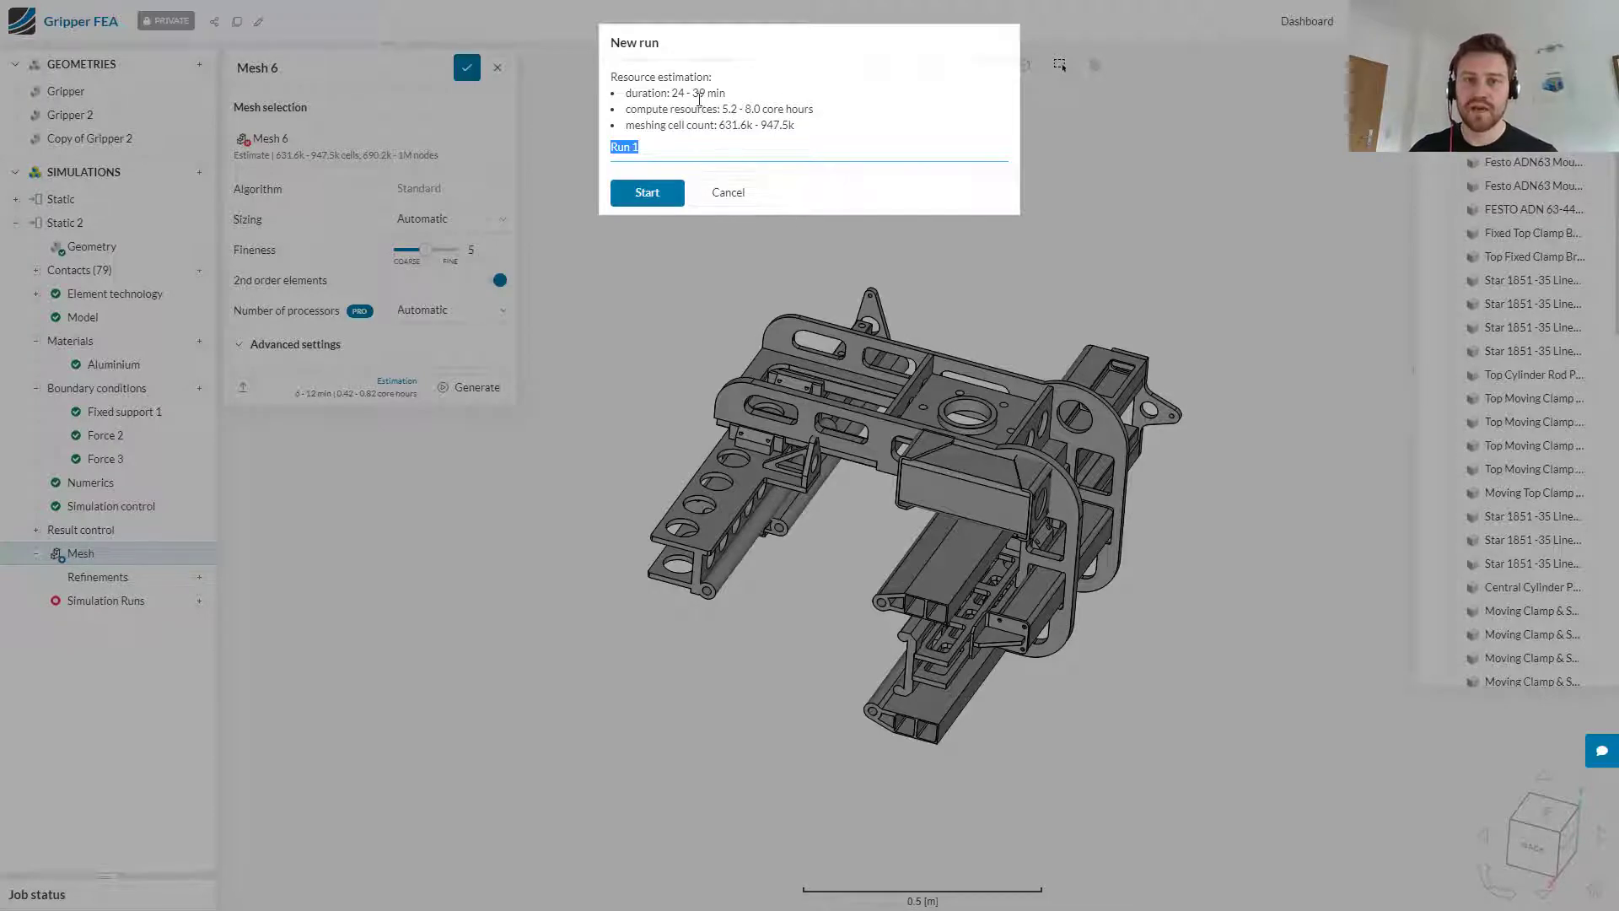
click(650, 192)
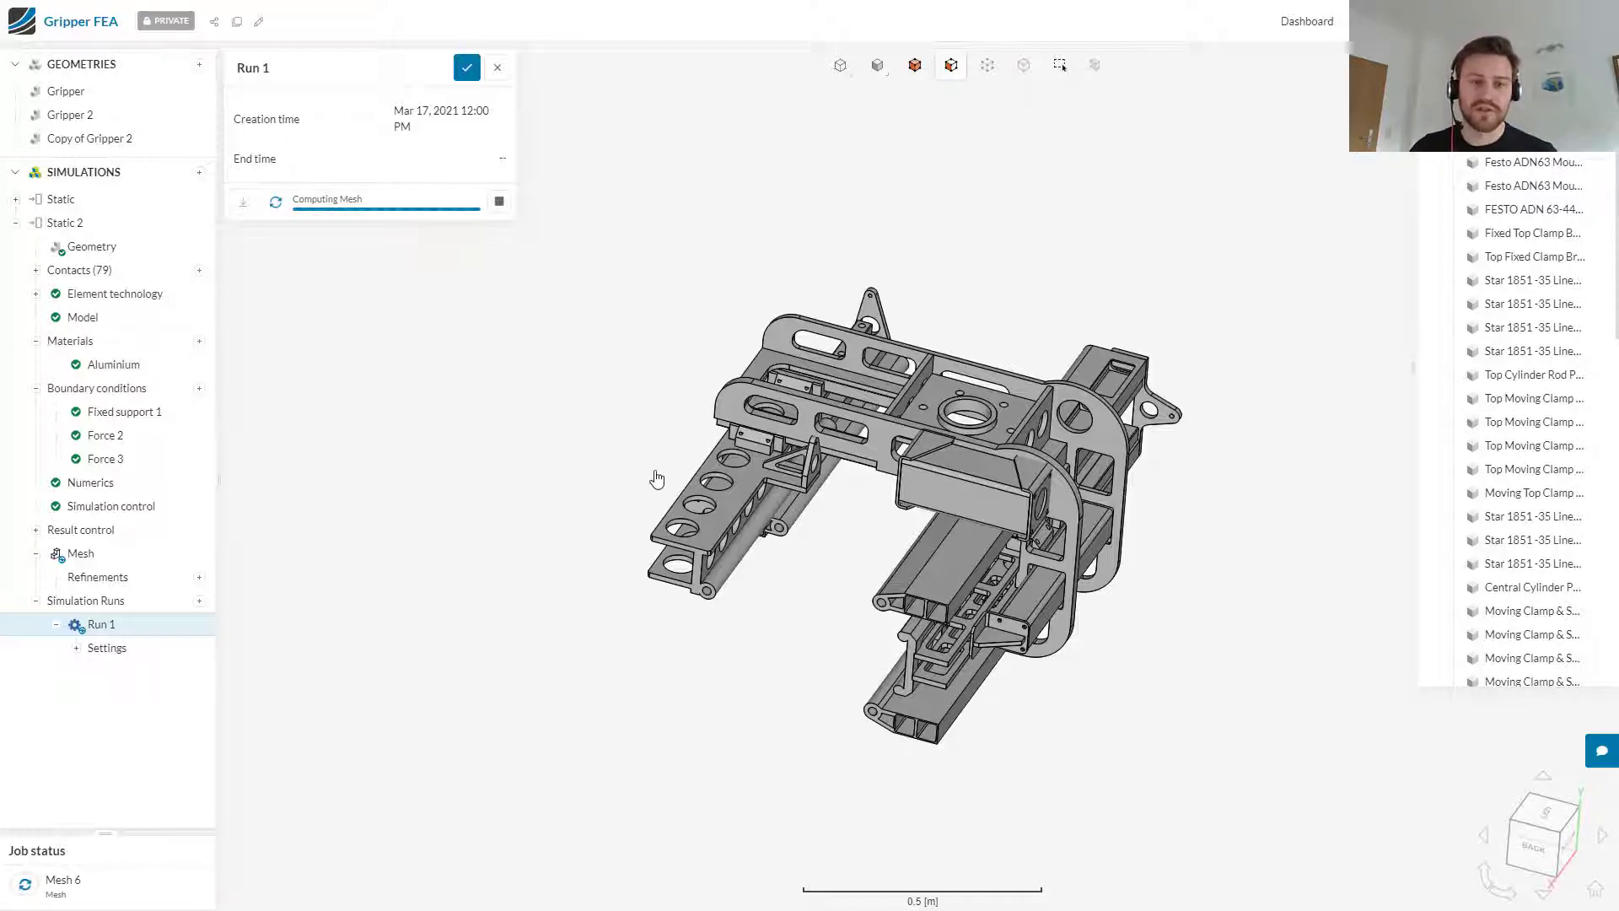
Step: Set fz to 400 N for Force 2 and to -400 N for Force 3, and save the changes
click(106, 435)
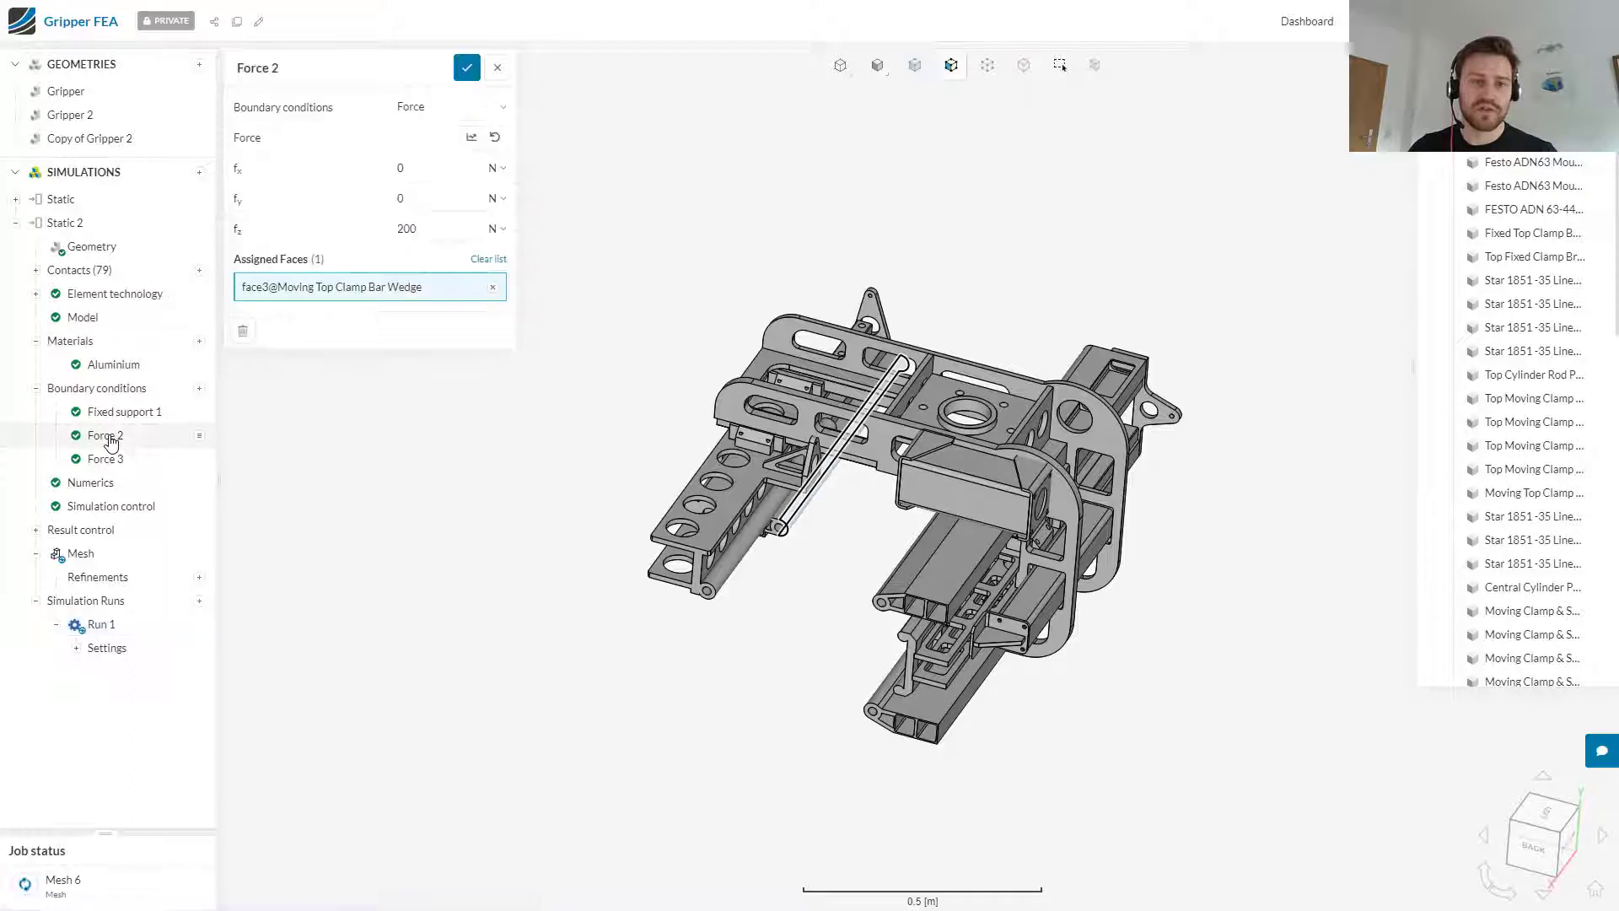
text(400)
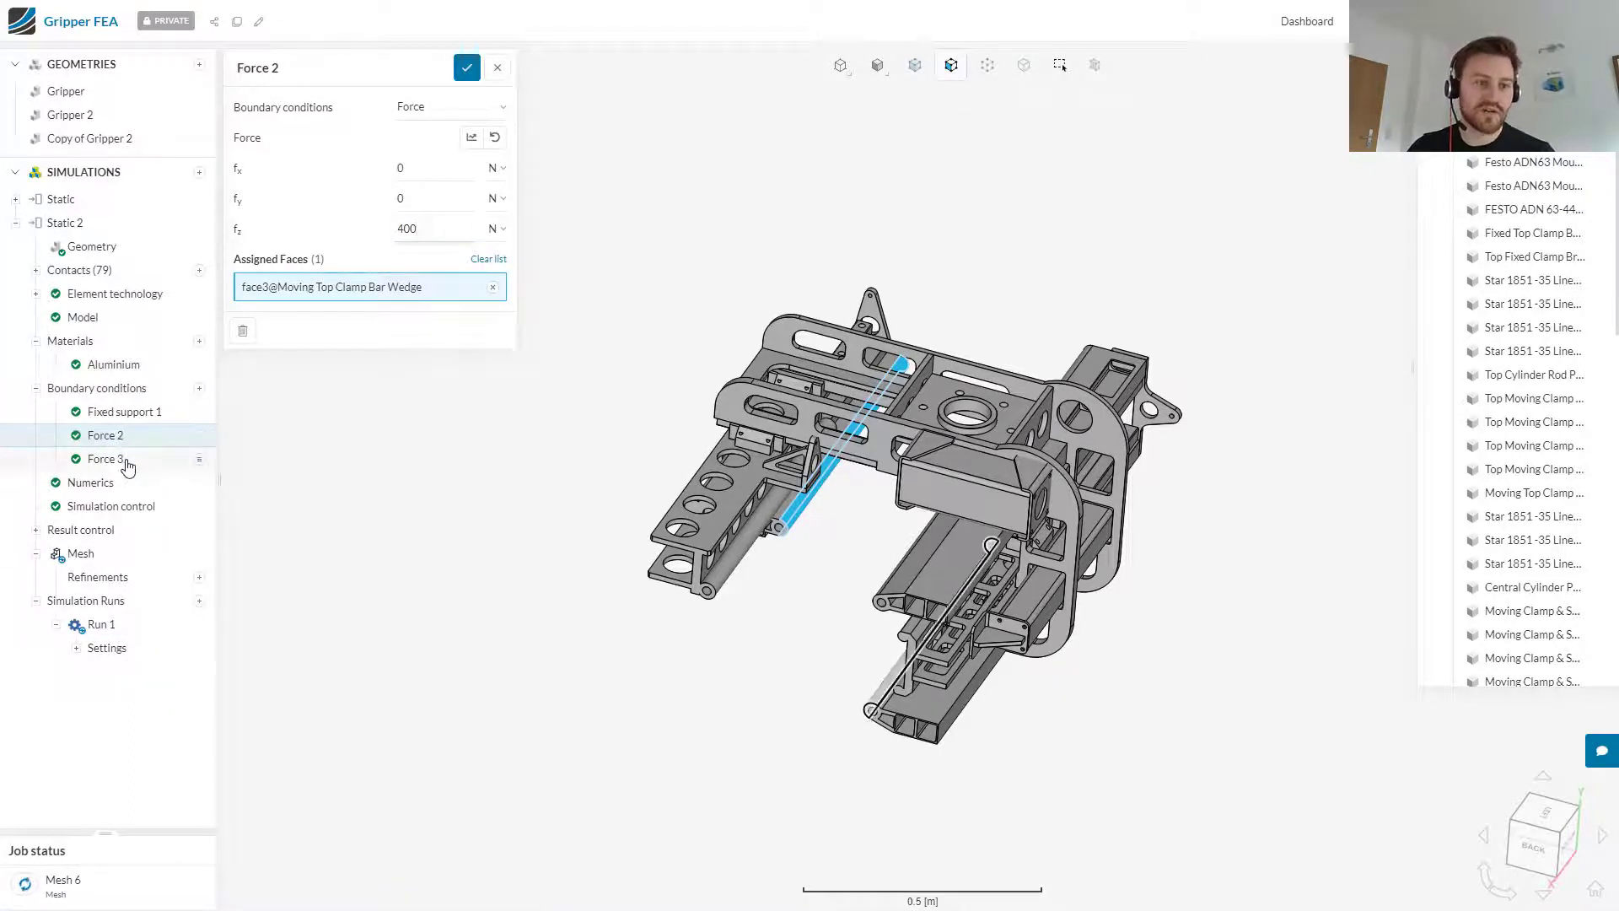
double_click(435, 236)
text(-400)
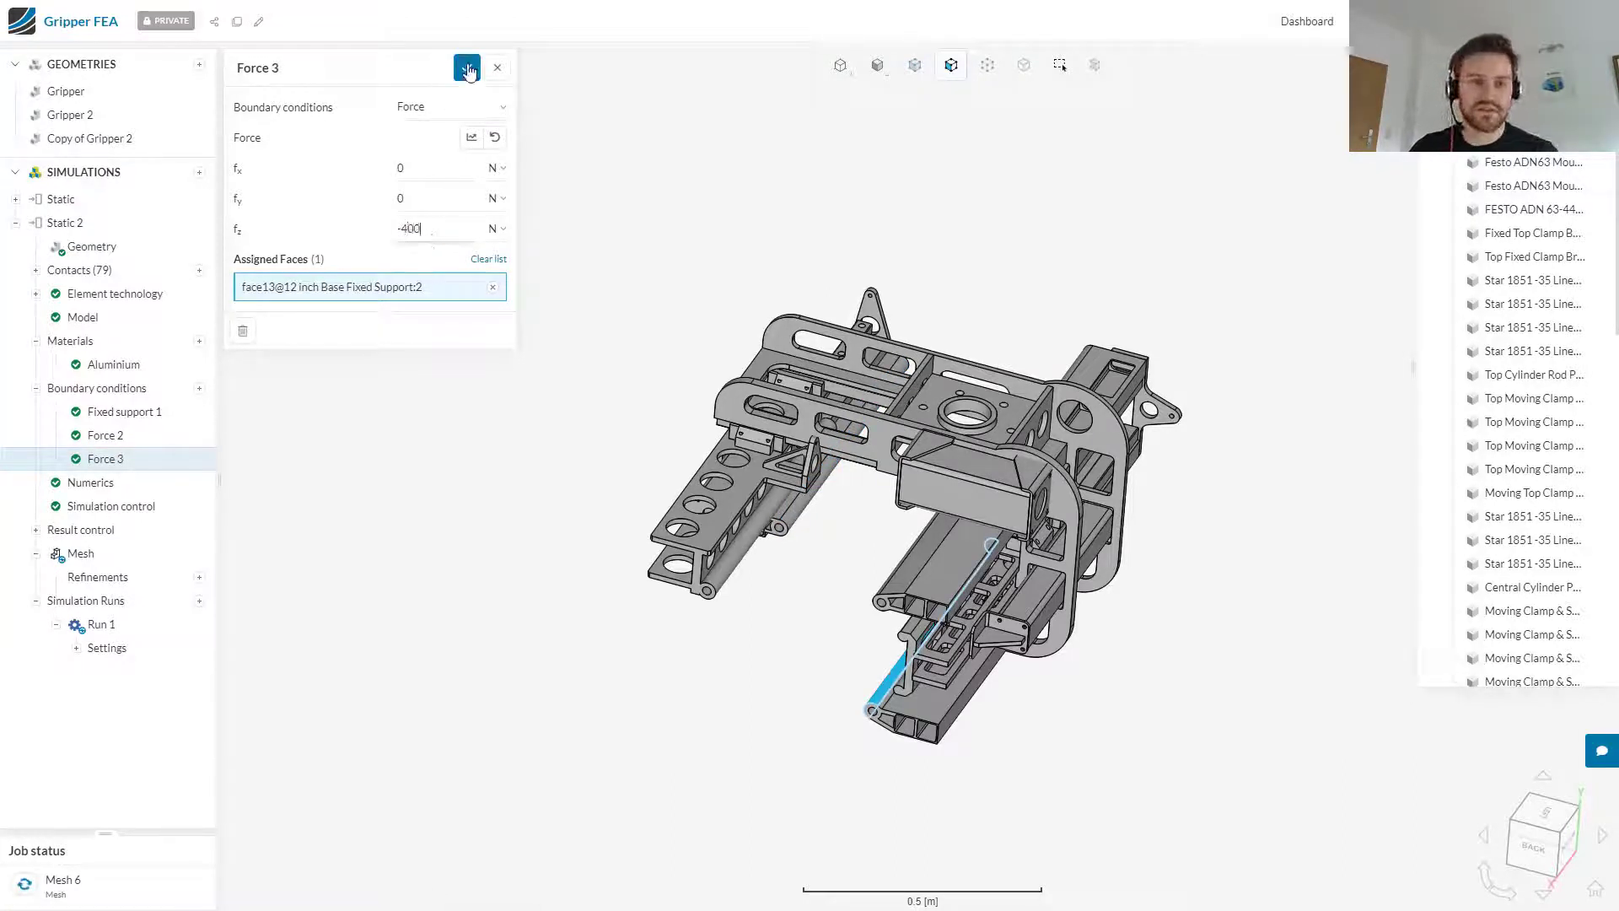
click(466, 69)
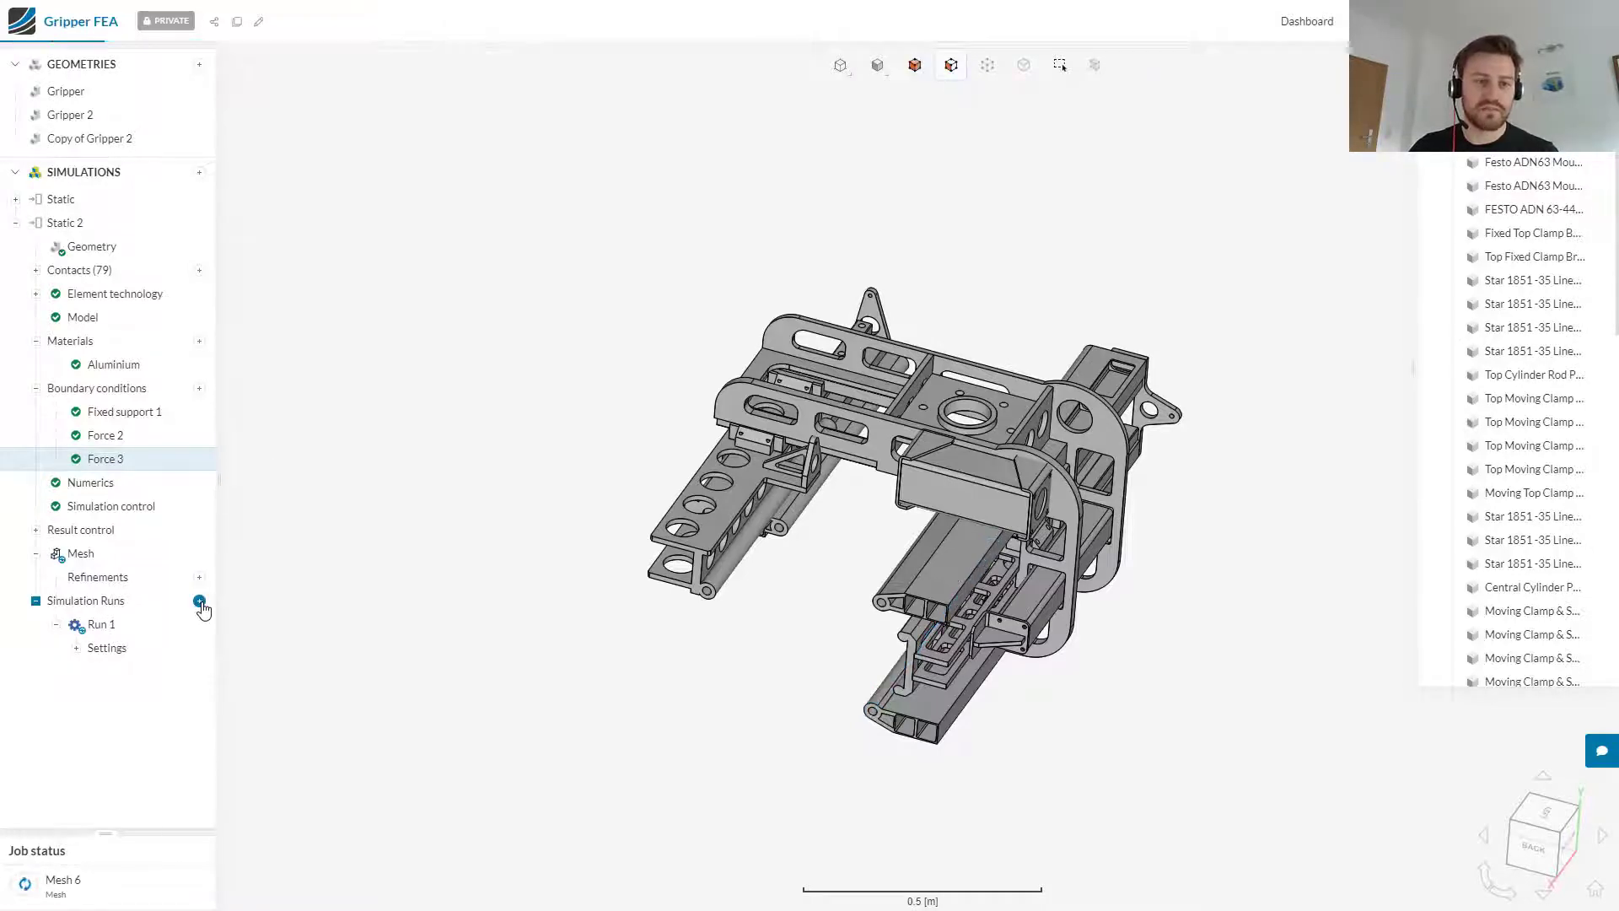
Step: Start another simulation run of Static 2 named 400N
click(200, 602)
text(400N)
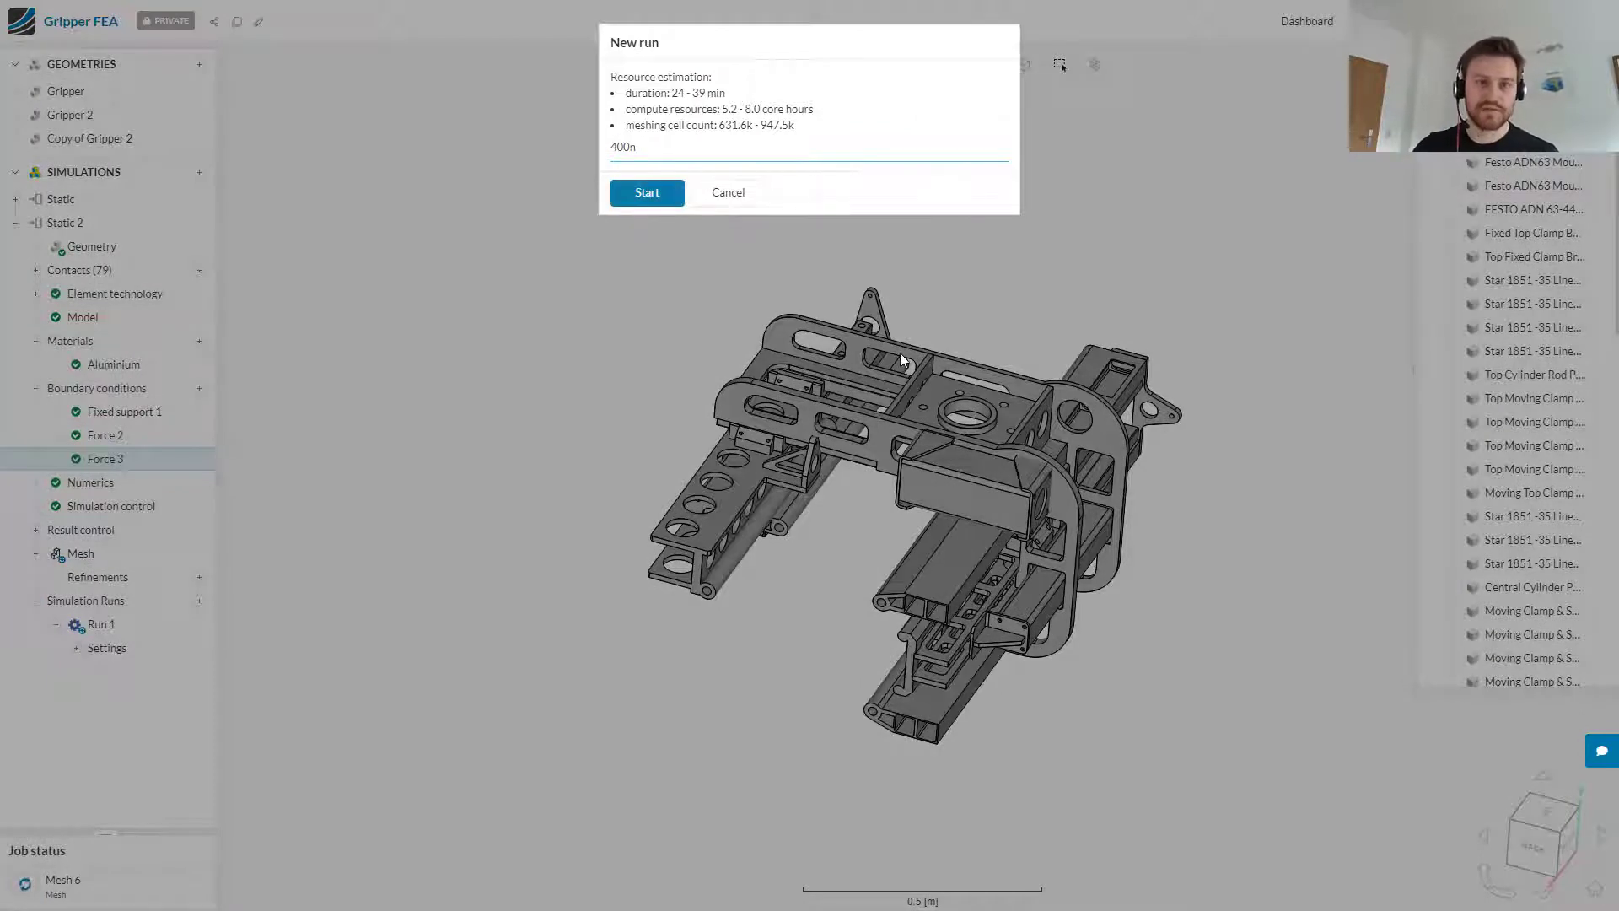
click(667, 205)
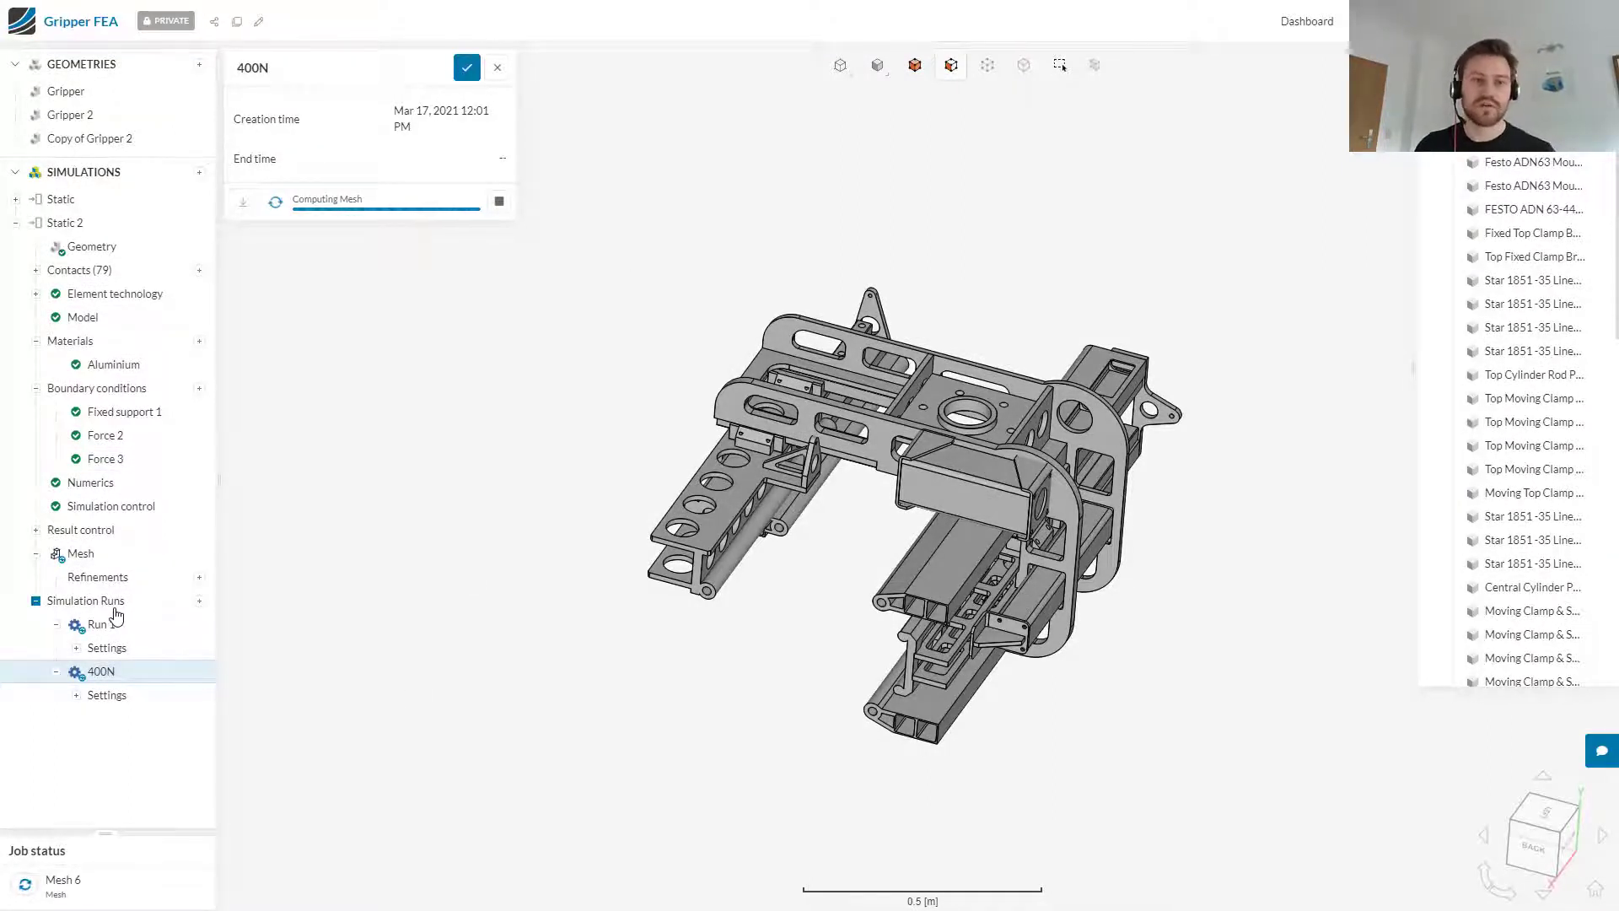
Step: Review the run time and core hours of the F5 2ndO and F0 2ndO runs in the first Static simulation
click(16, 223)
click(15, 201)
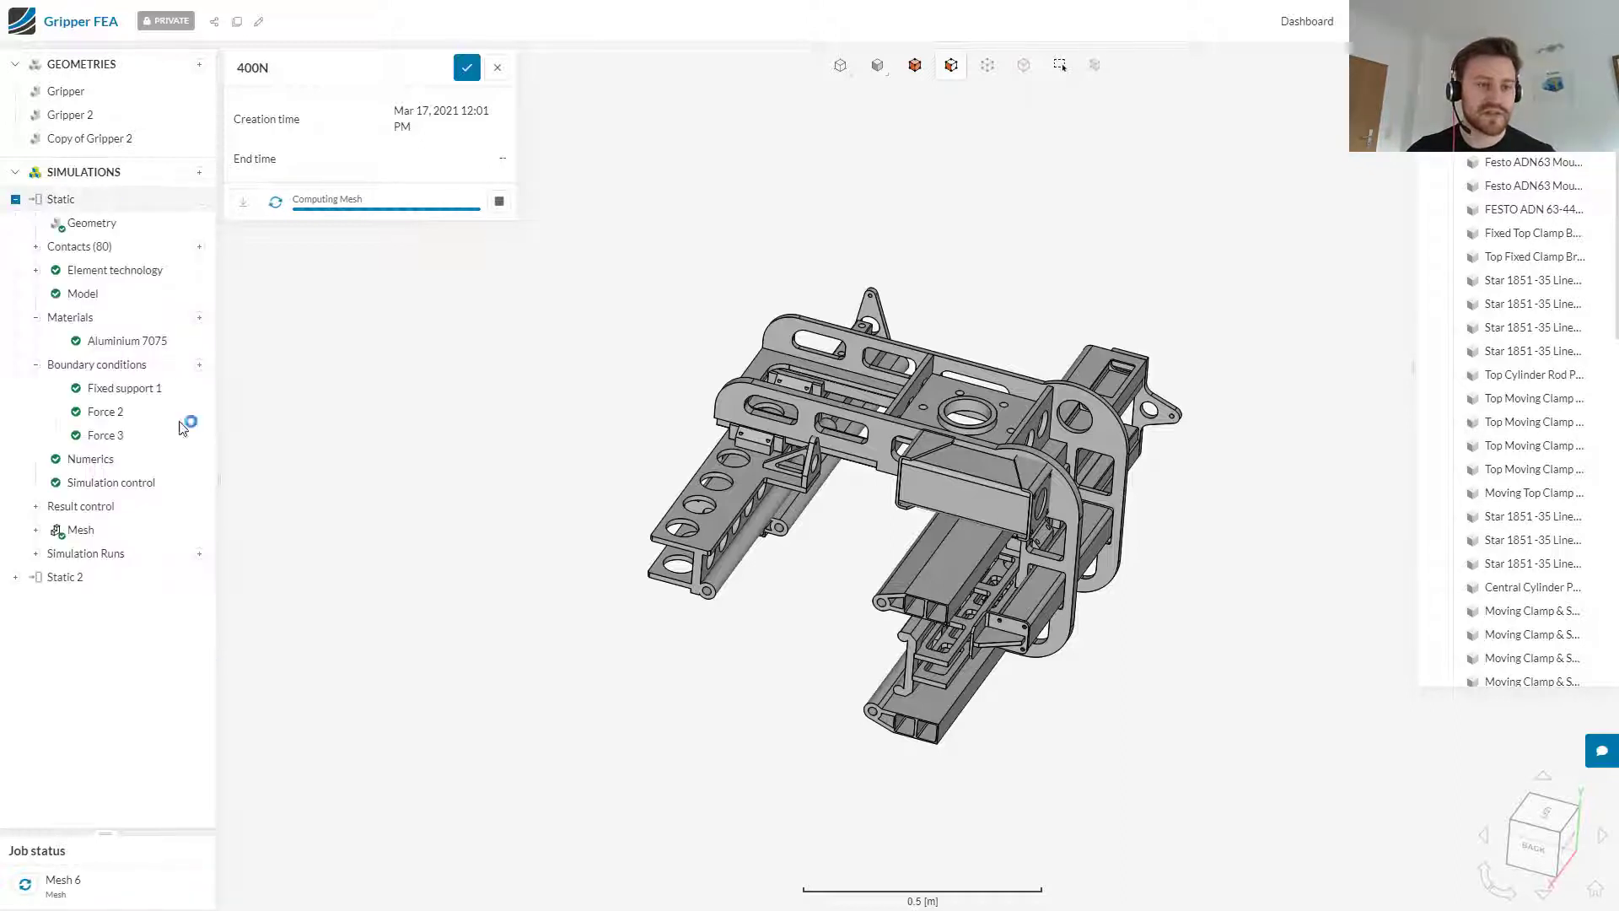
click(35, 554)
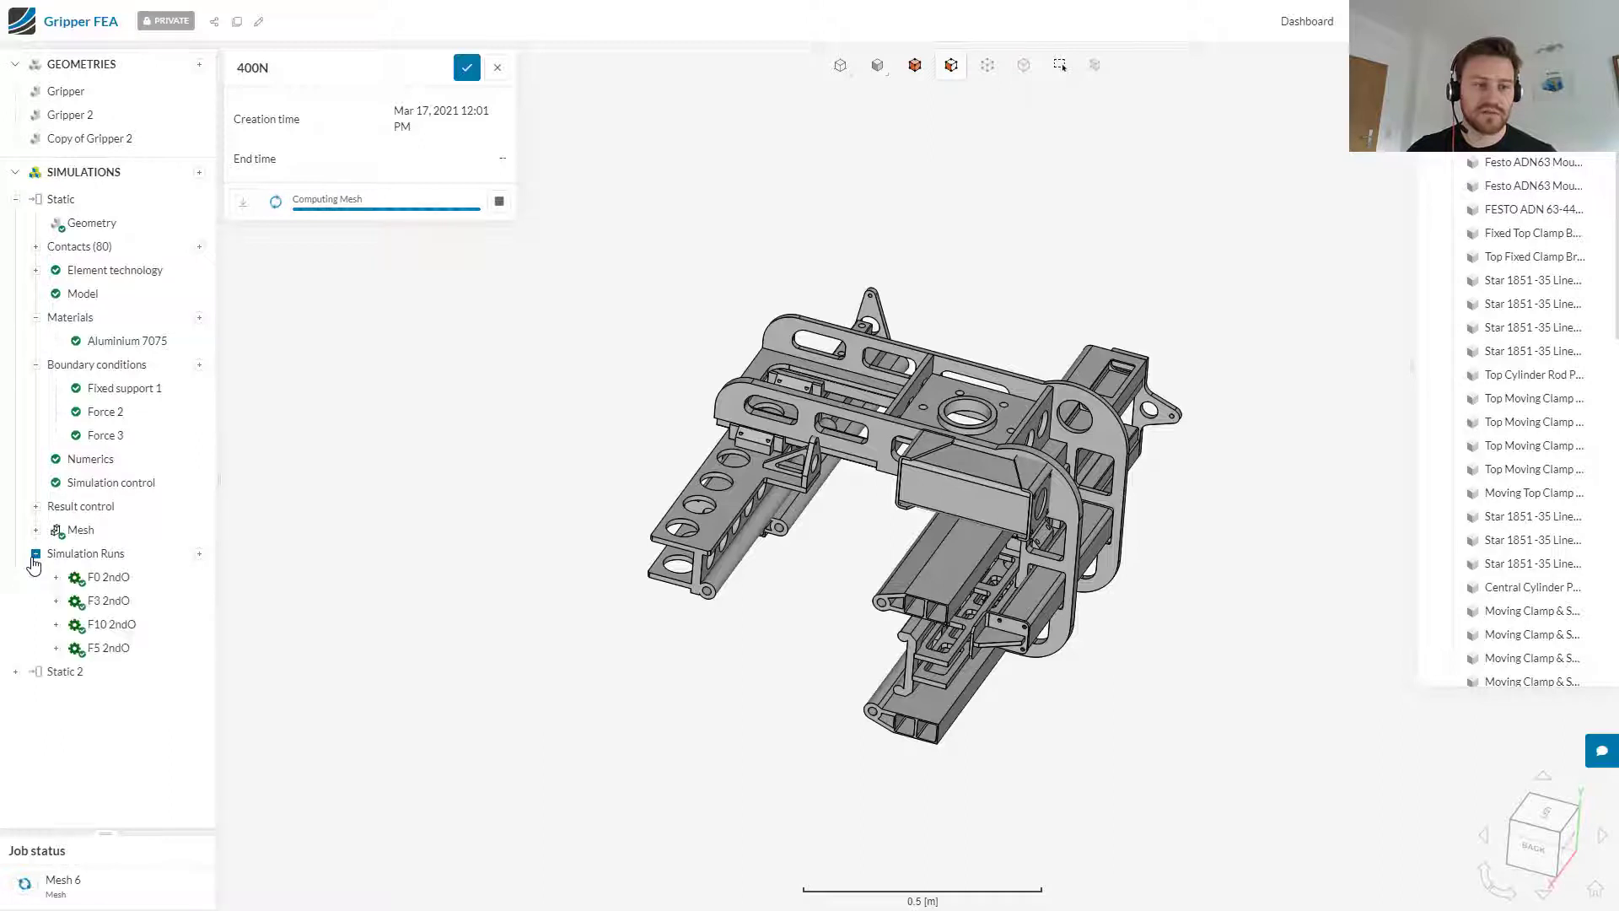
click(126, 654)
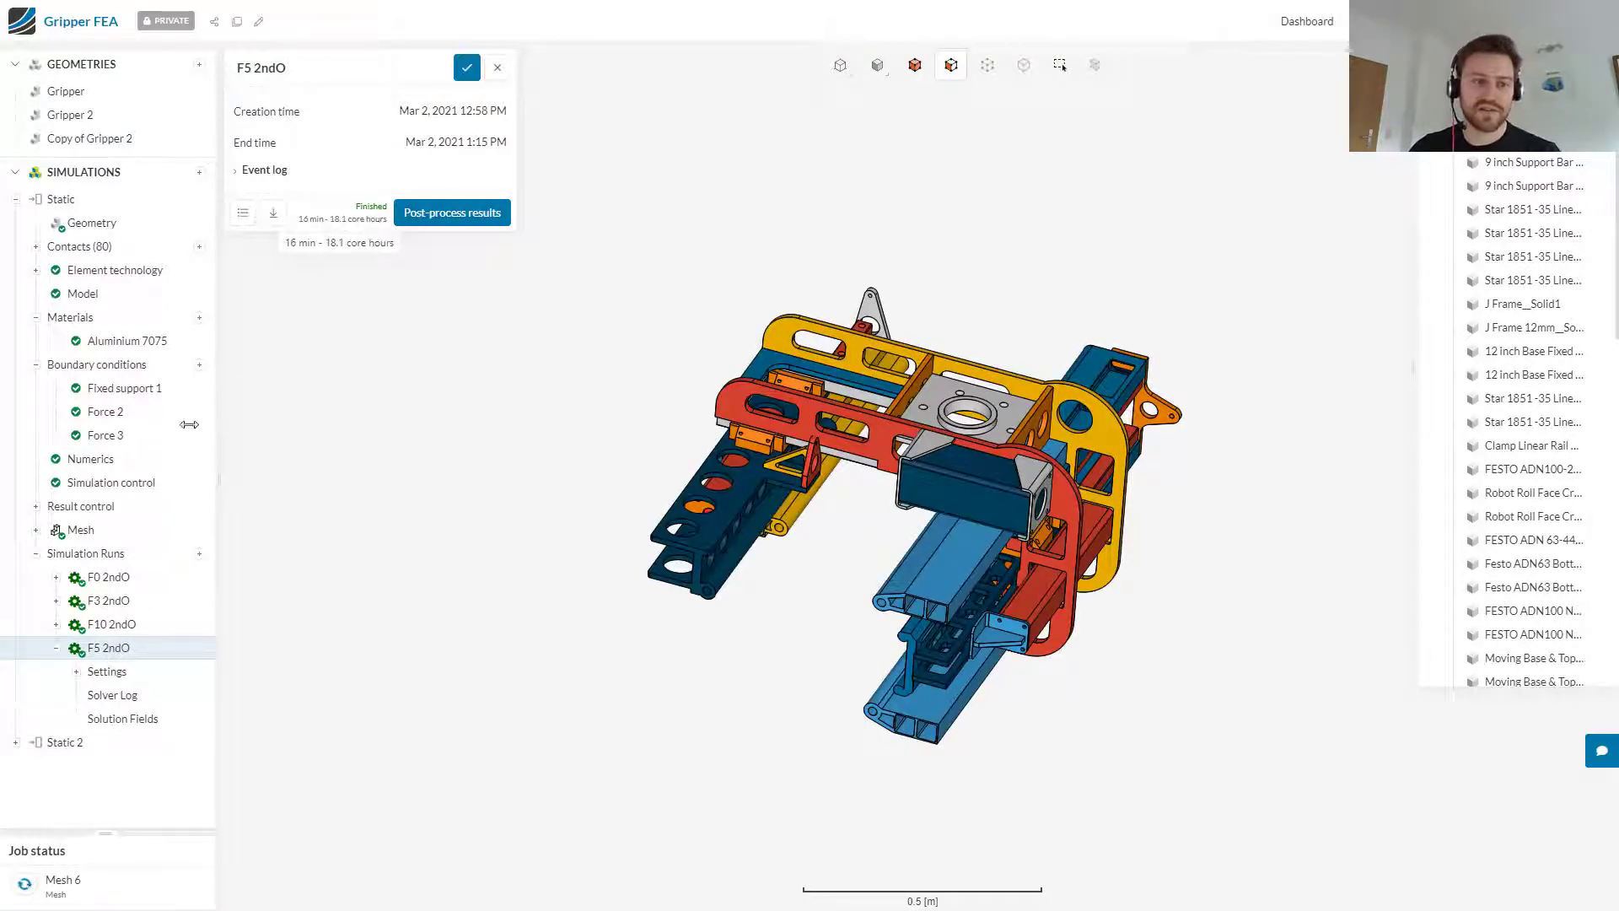
click(119, 580)
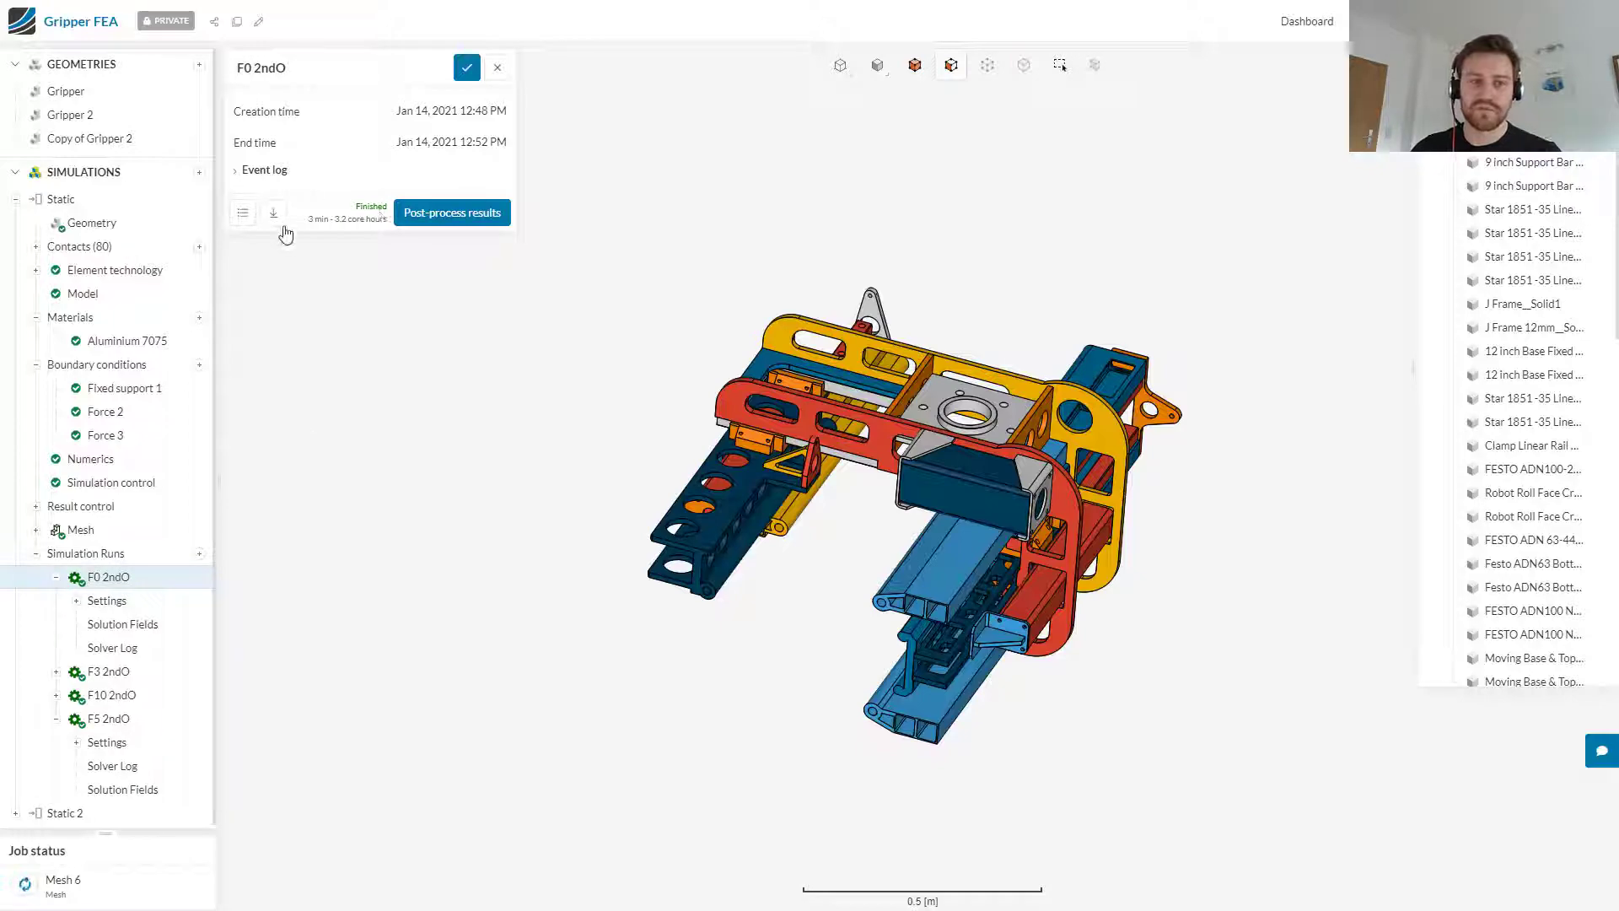
Step: Post-process the F0 2ndO run in the new beta interface and examine the Von Mises stress around the side frame's cutouts
click(433, 223)
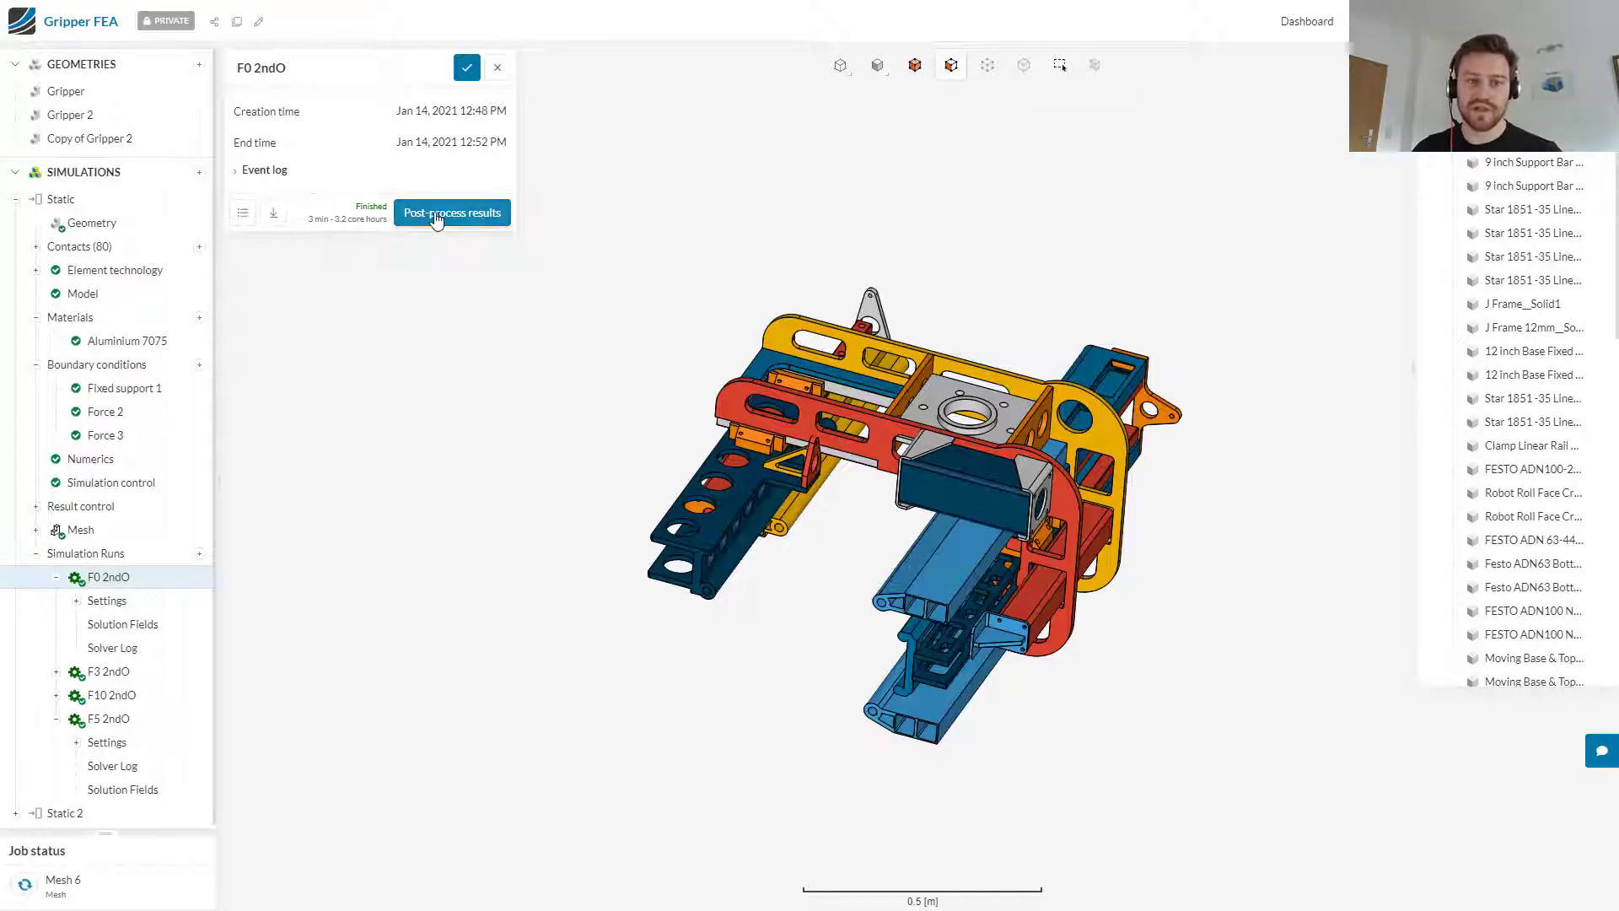
click(639, 180)
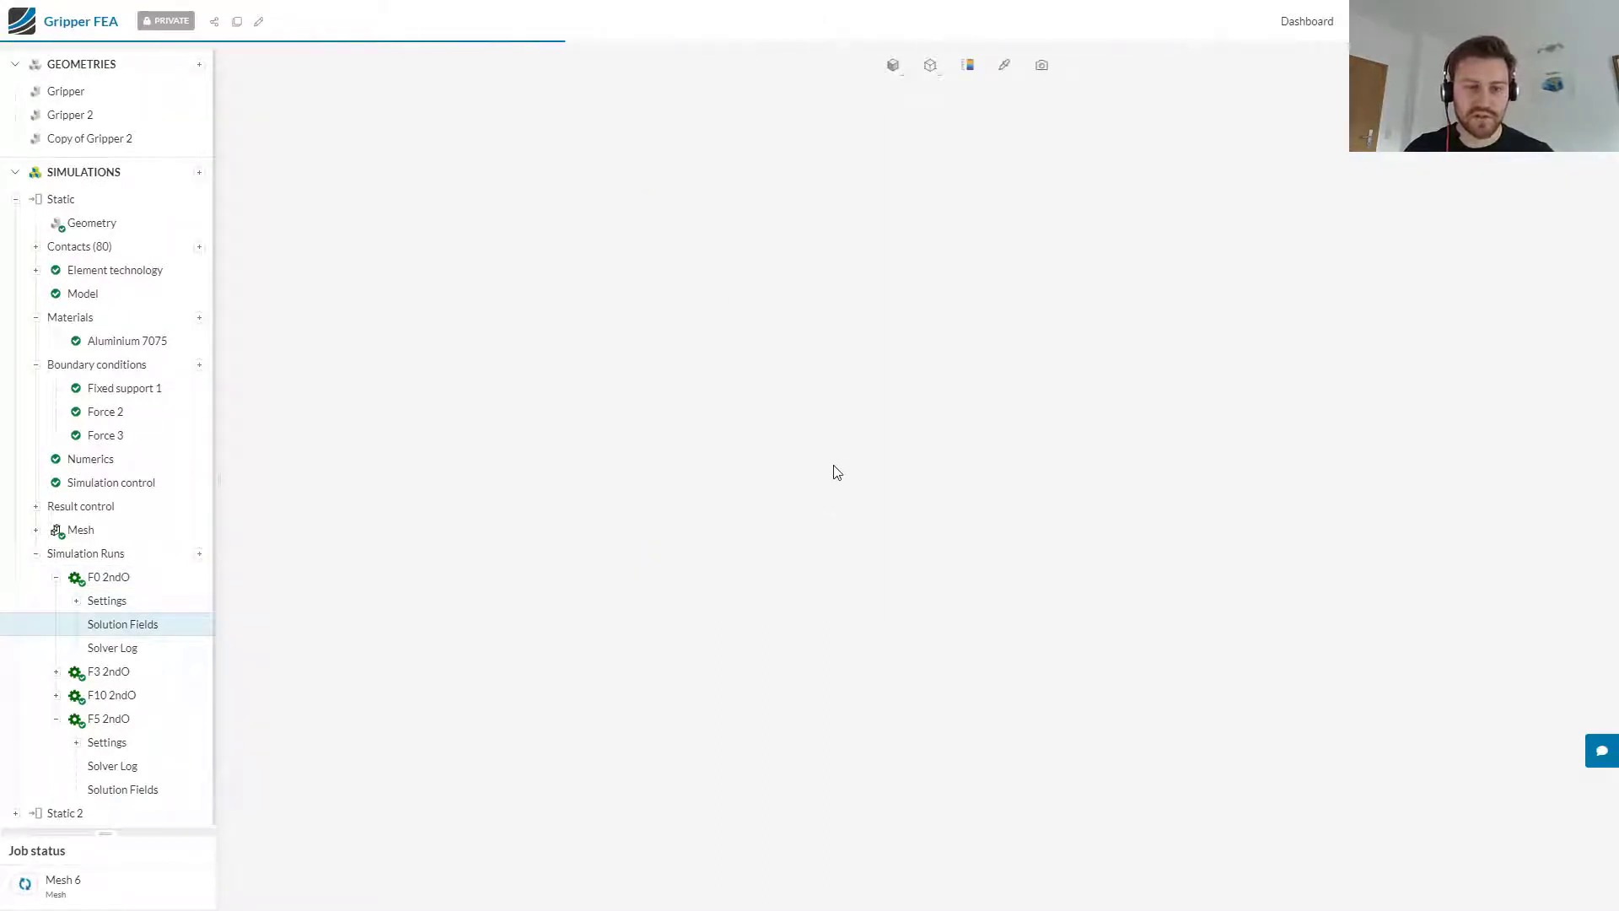
drag(911, 634, 593, 579)
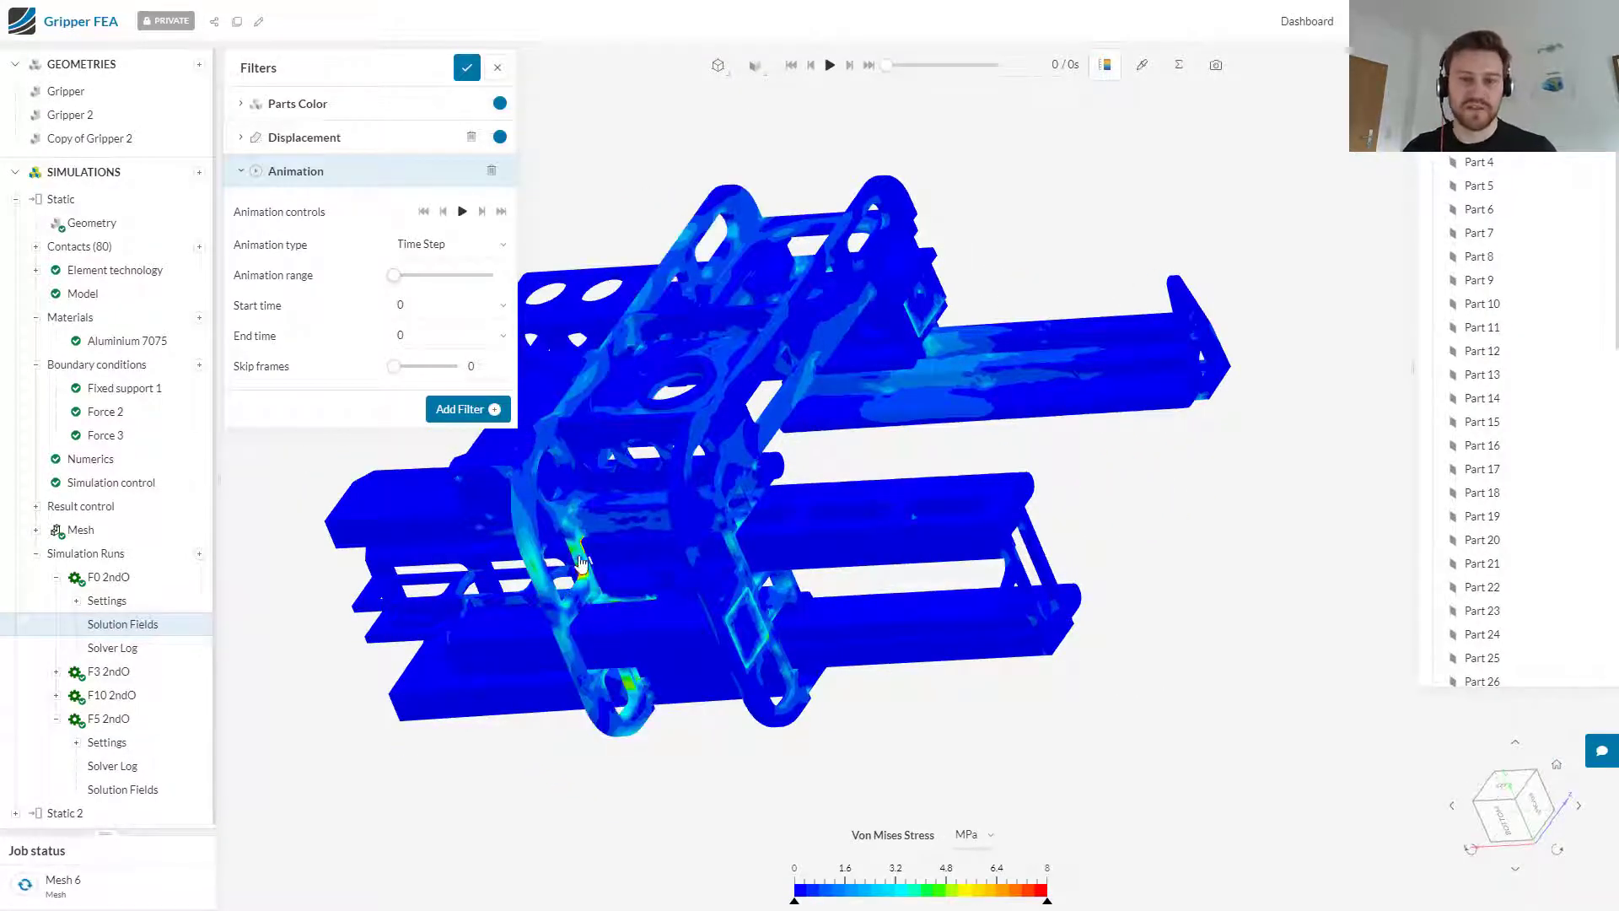
drag(712, 770, 746, 653)
scroll(637, 557, up, 3)
drag(737, 530, 674, 538)
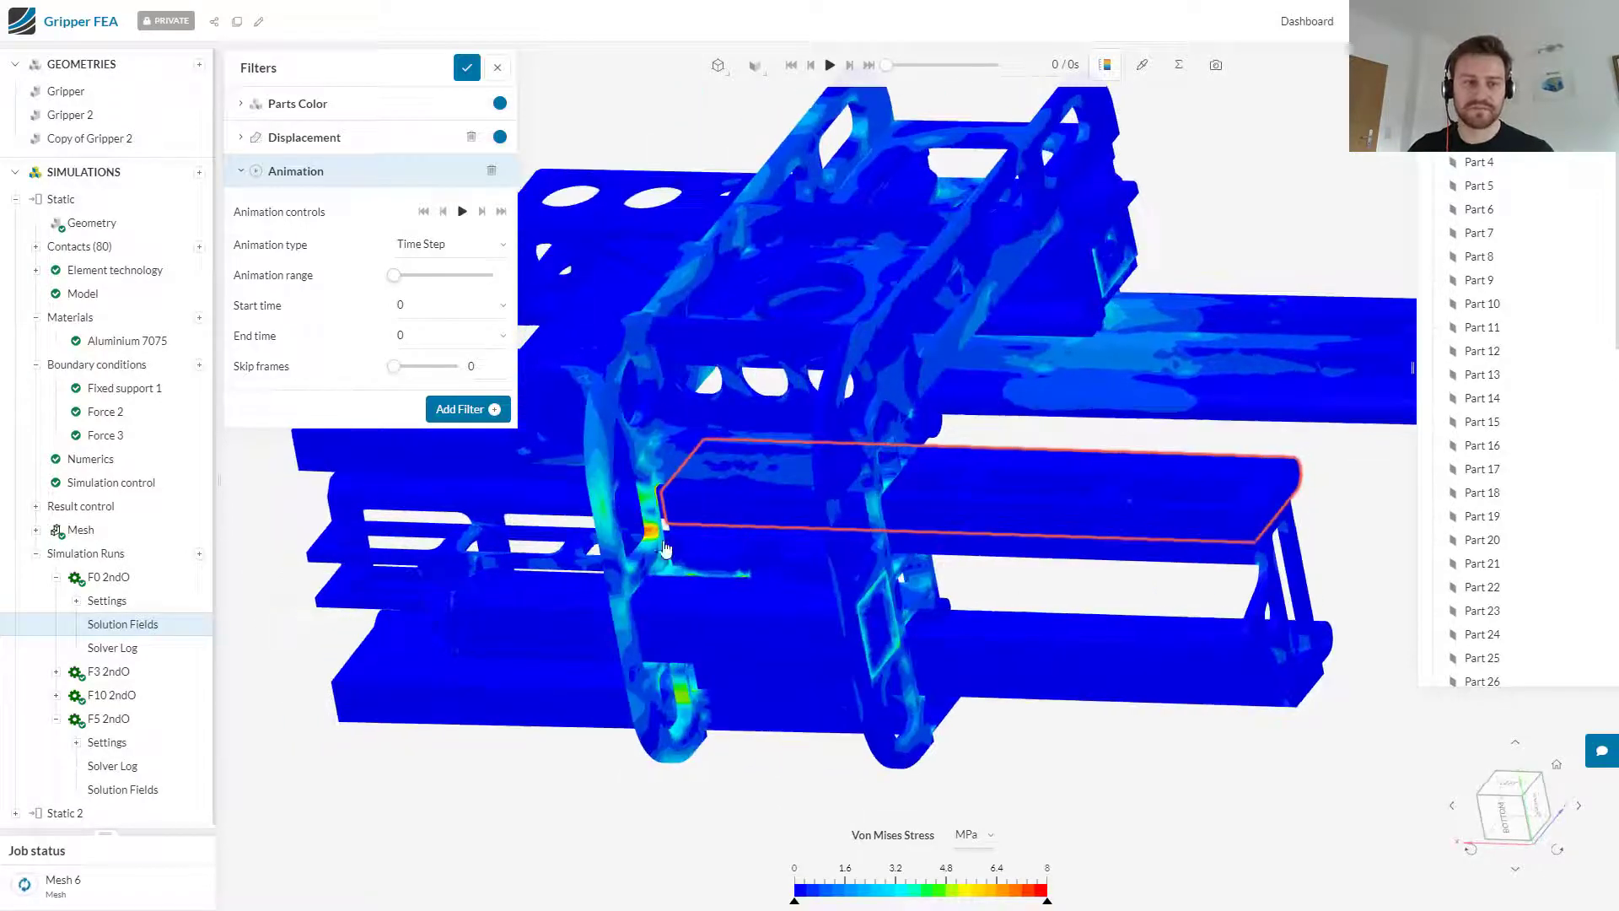
scroll(661, 540, up, 5)
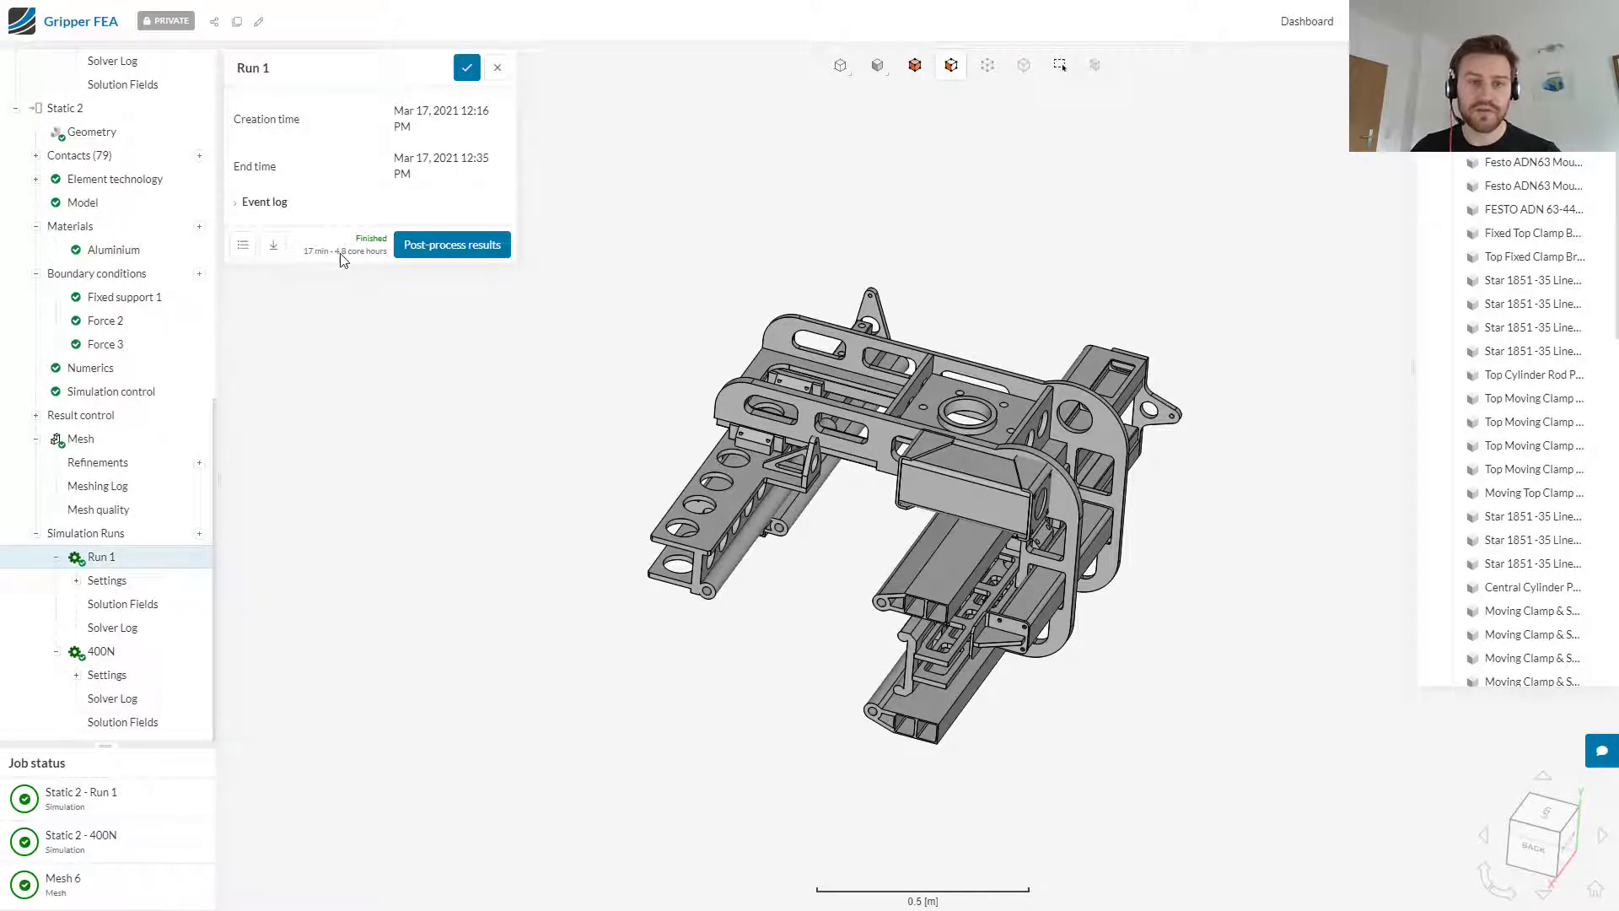
Step: Check the run details of 400N and Run 1 in Static 2, and open Run 1's results in the new beta interface
drag(1004, 582, 897, 552)
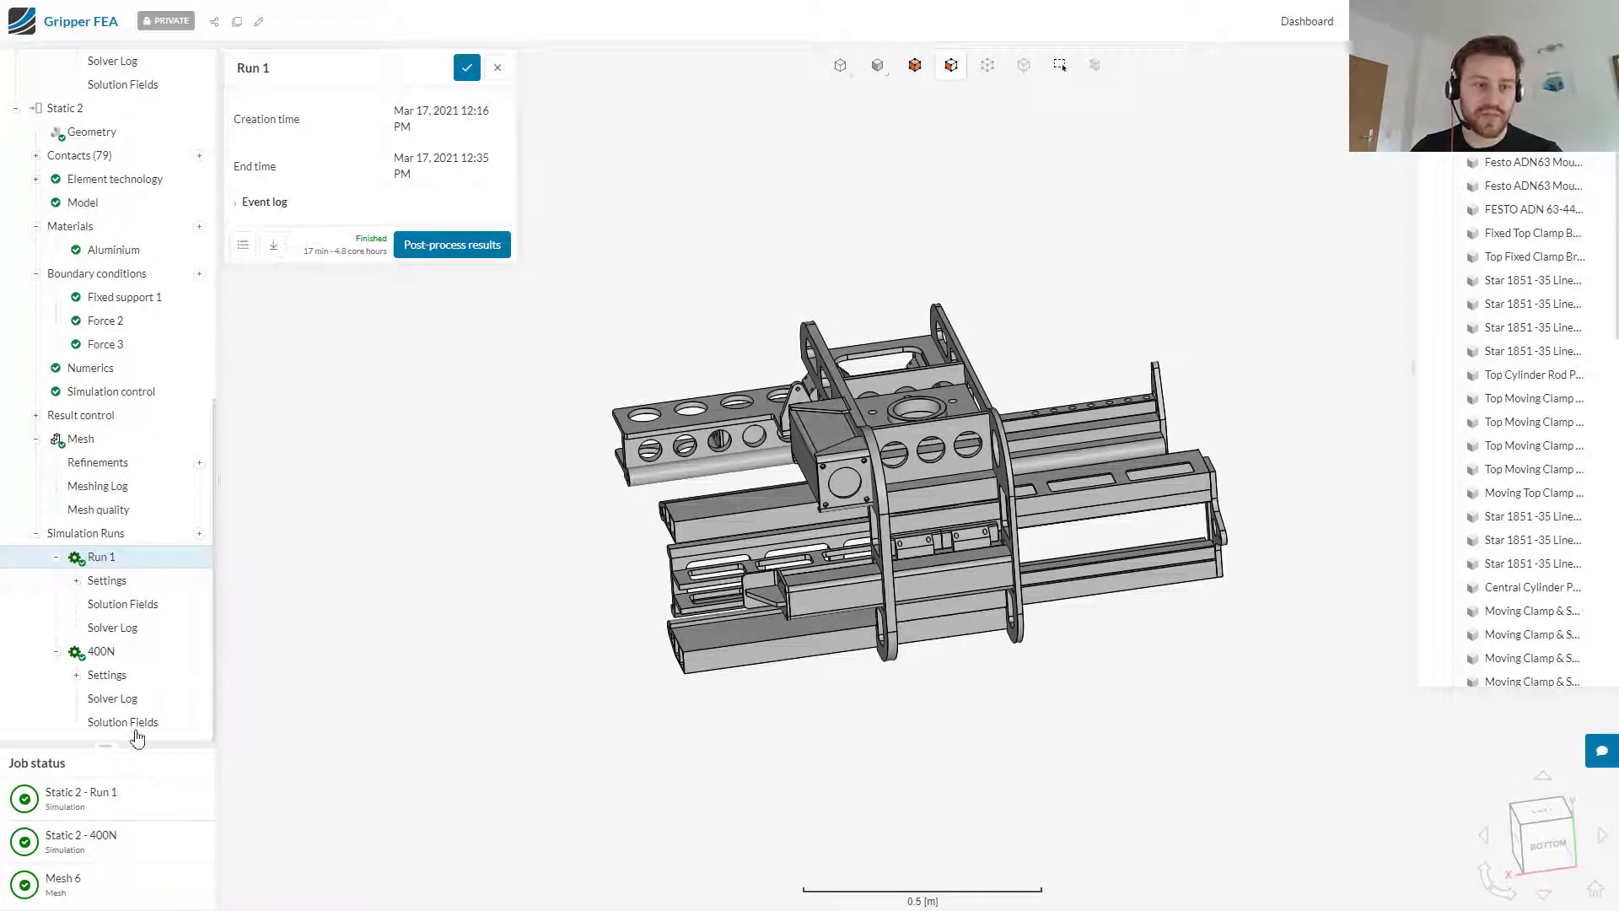
click(121, 657)
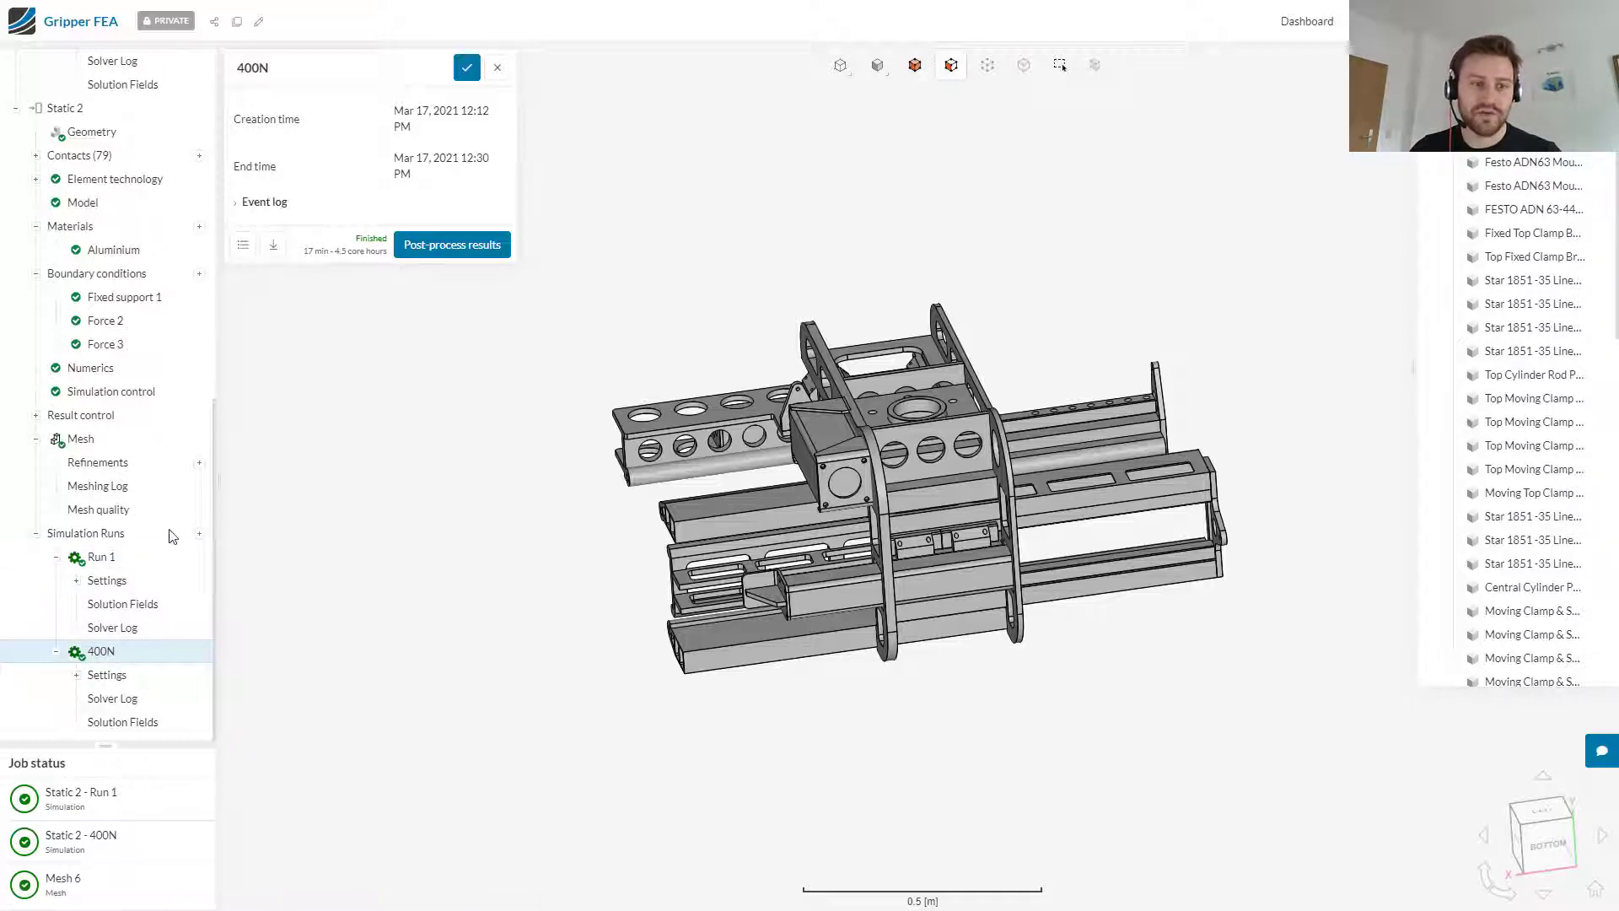
click(106, 557)
click(453, 245)
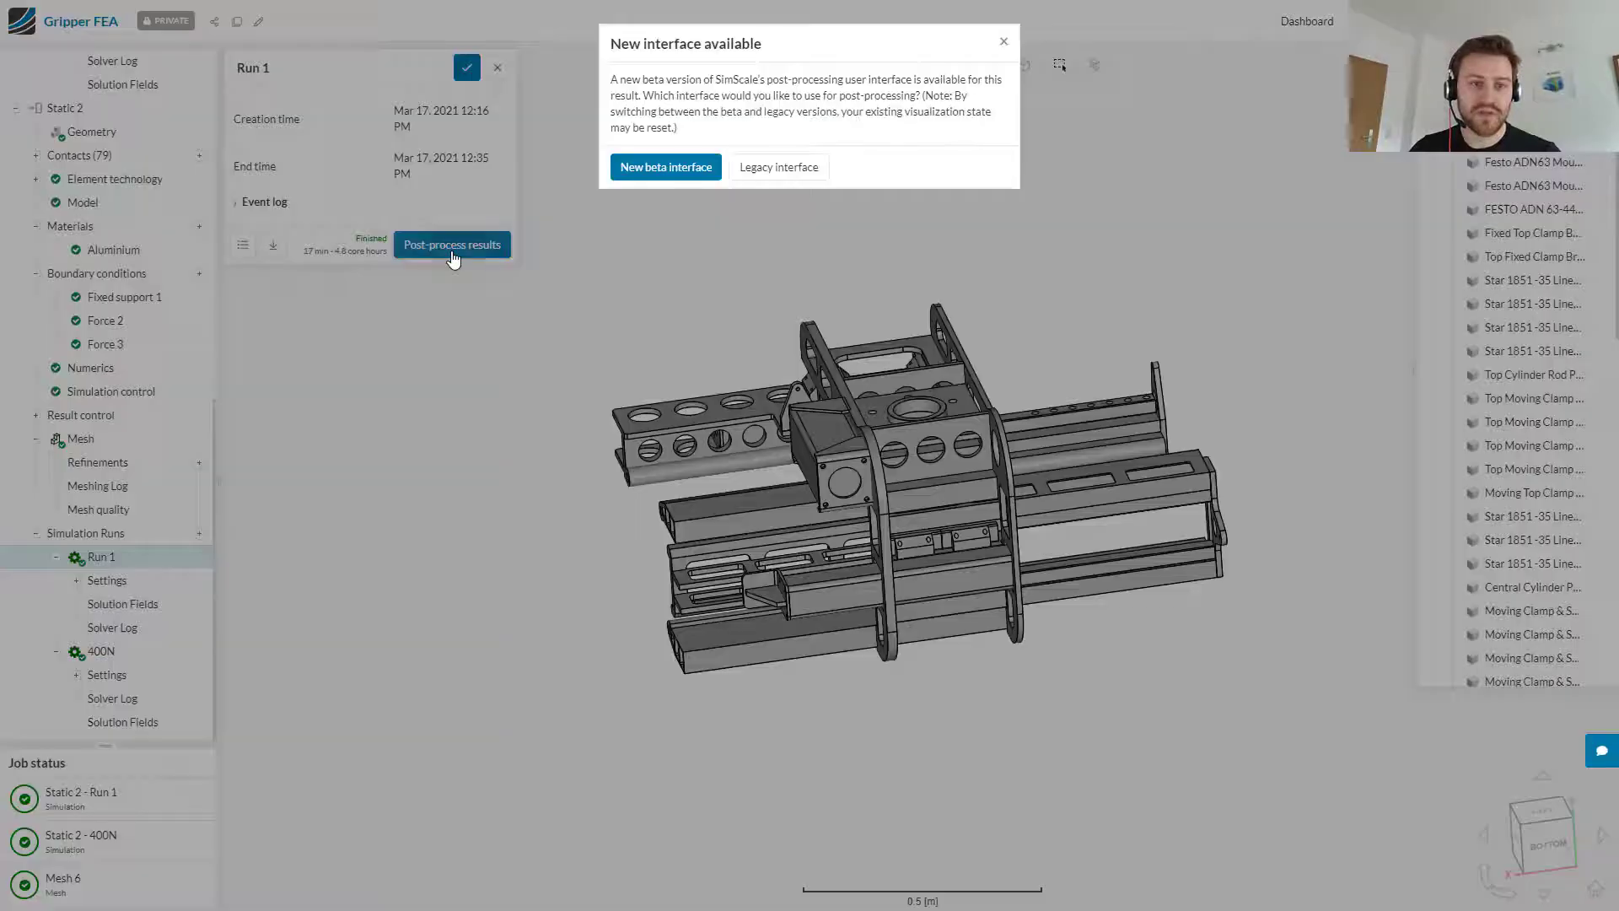
click(665, 172)
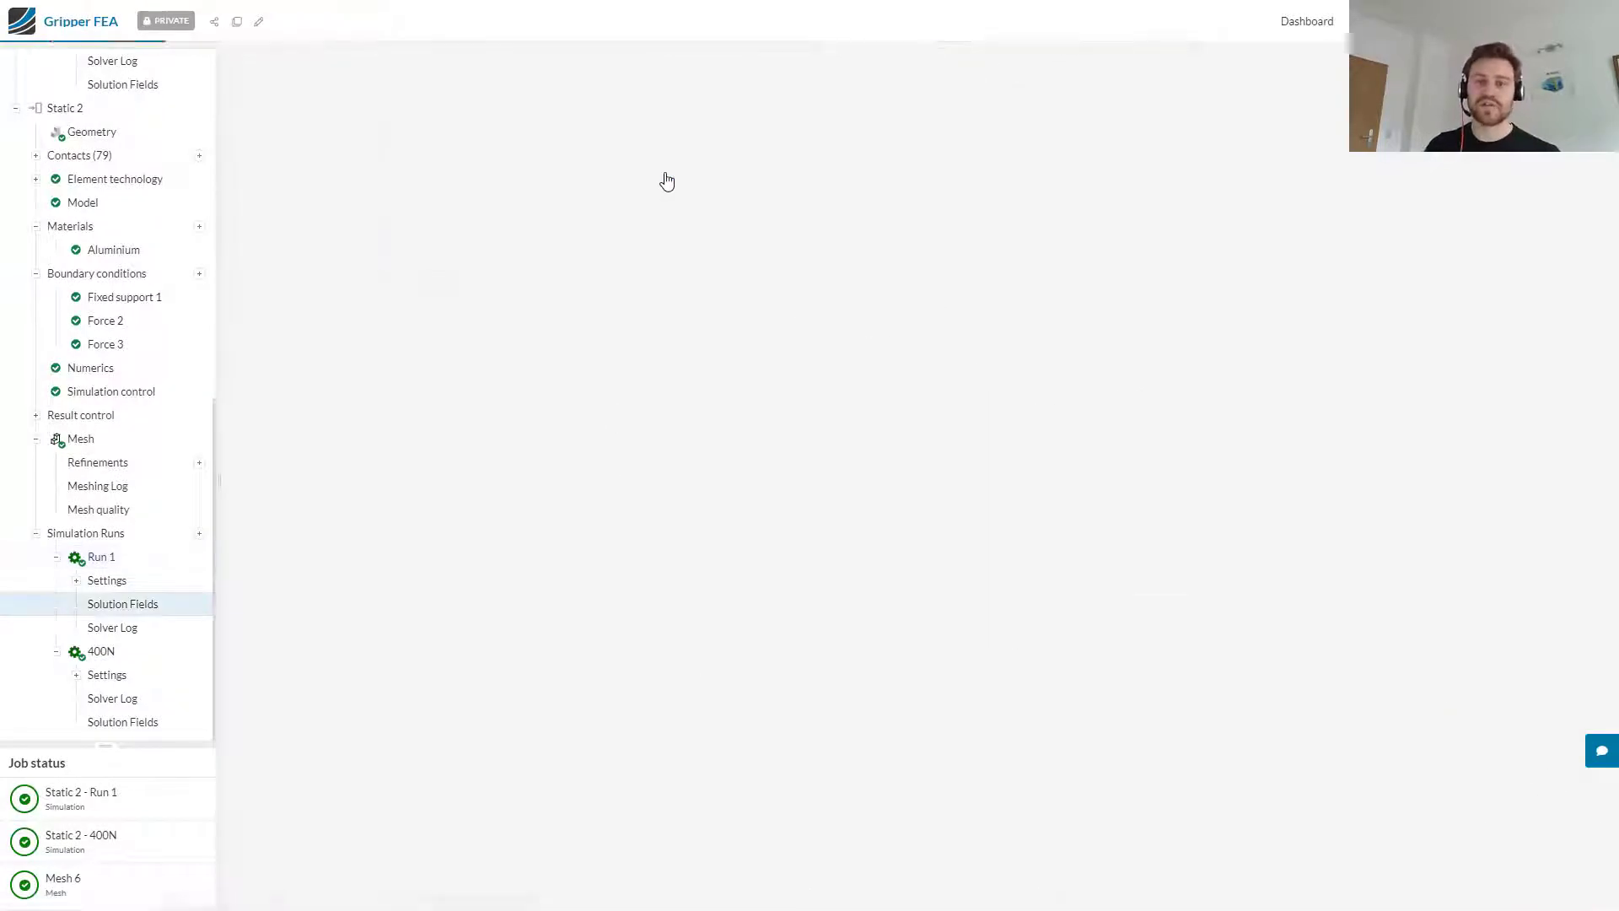
Step: Probe the Von Mises stress at the hot spot on the inner corner of the side frame's cutout
drag(1044, 532, 731, 522)
scroll(820, 518, up, 4)
scroll(797, 521, up, 8)
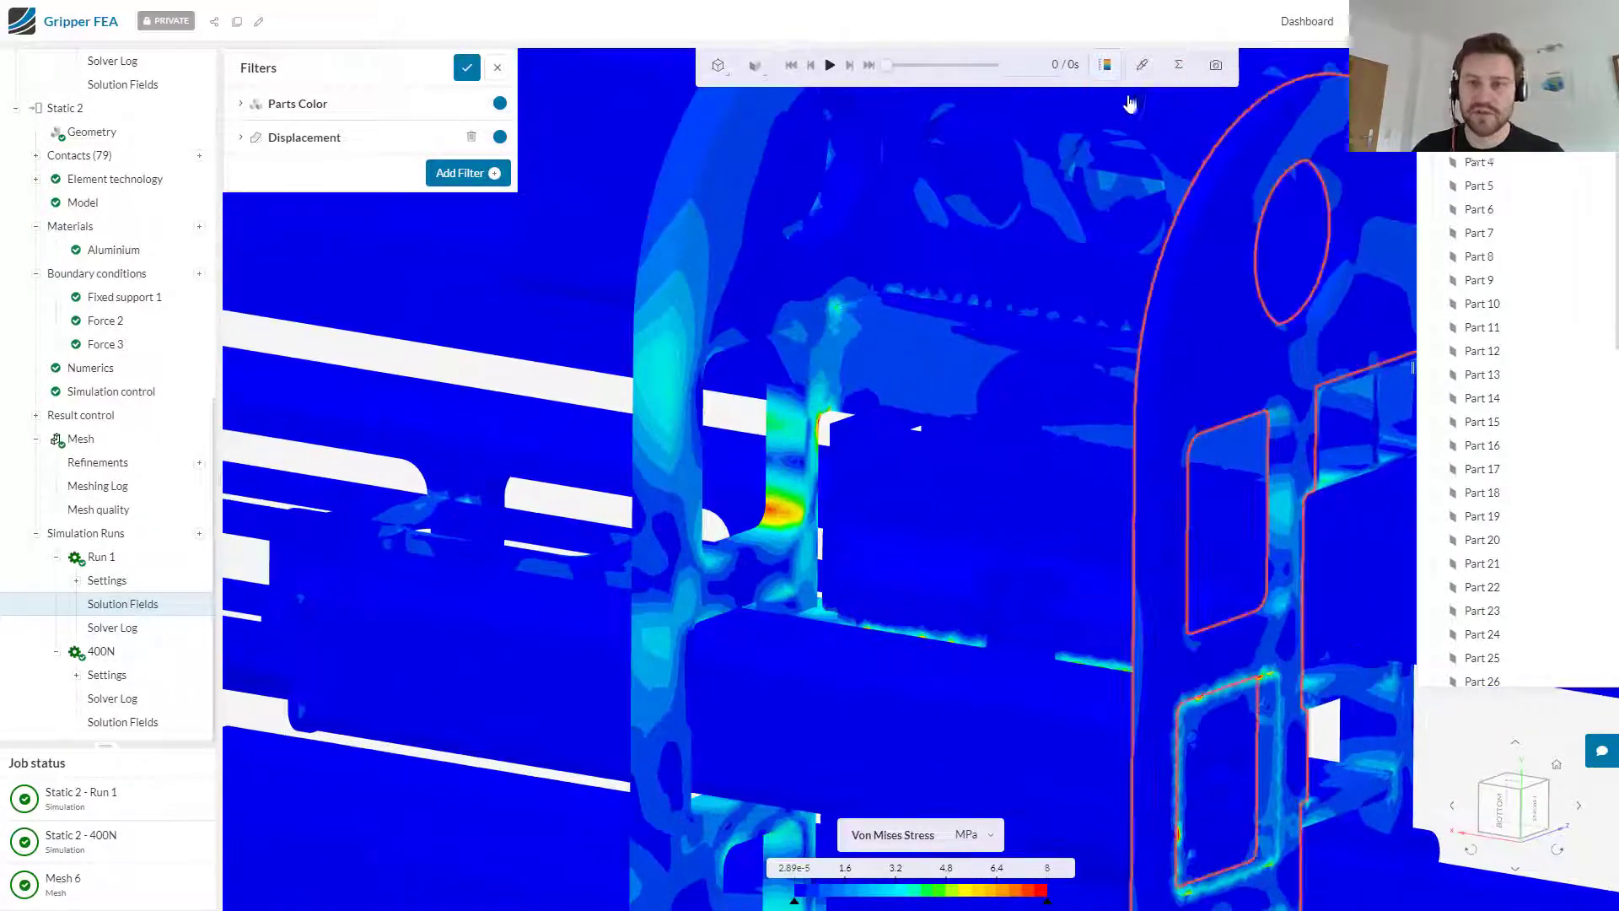
click(1142, 65)
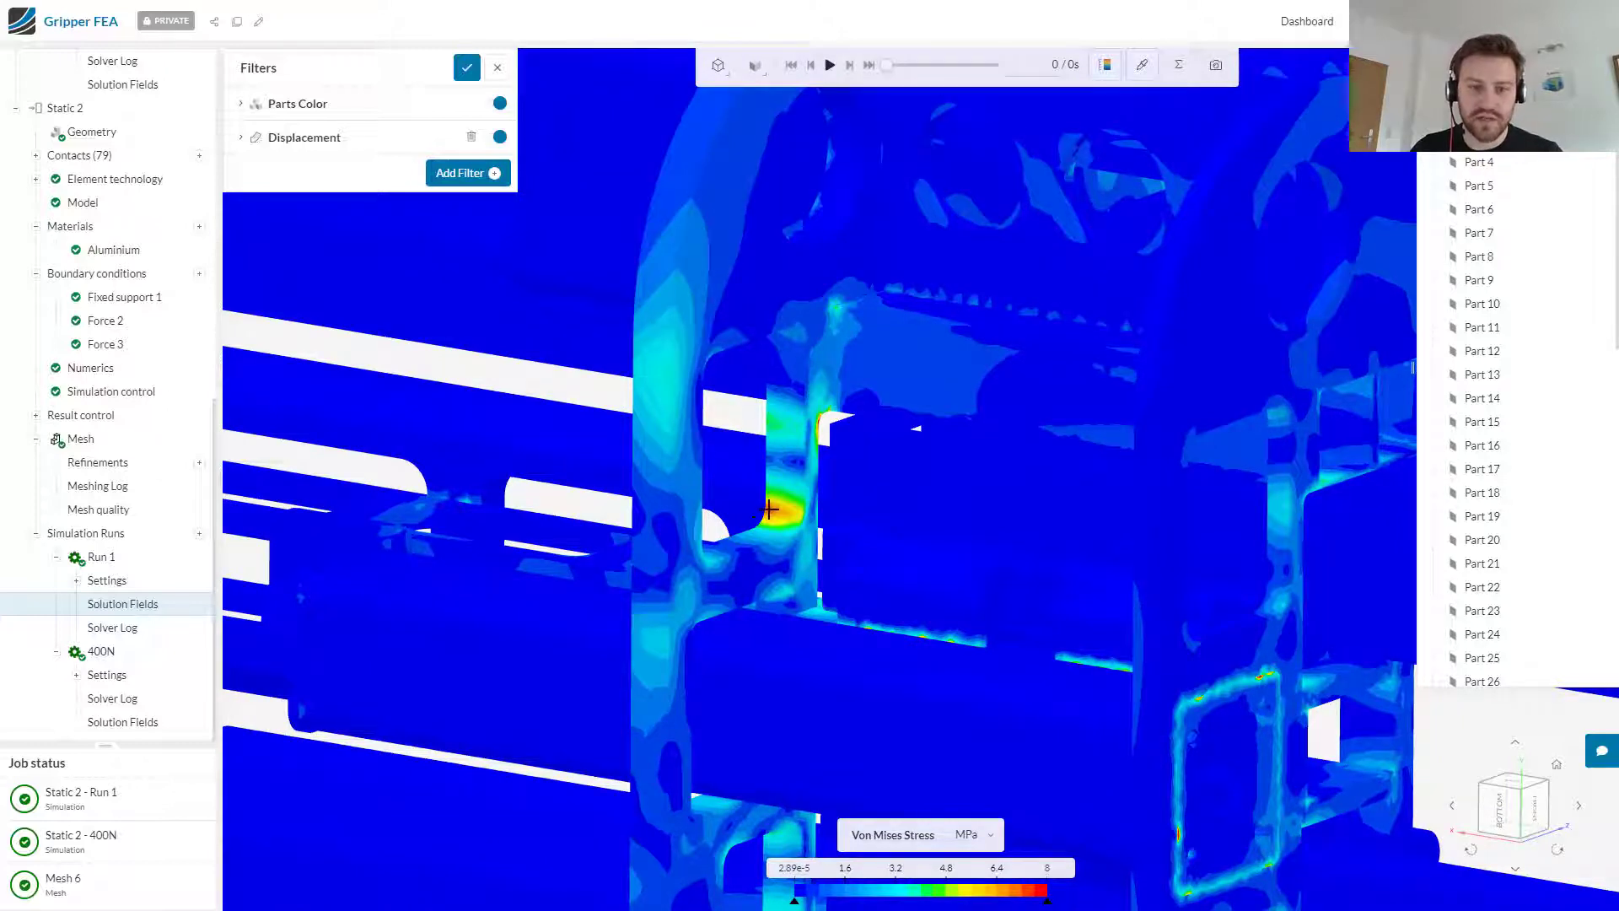
click(765, 509)
drag(1104, 253, 1164, 314)
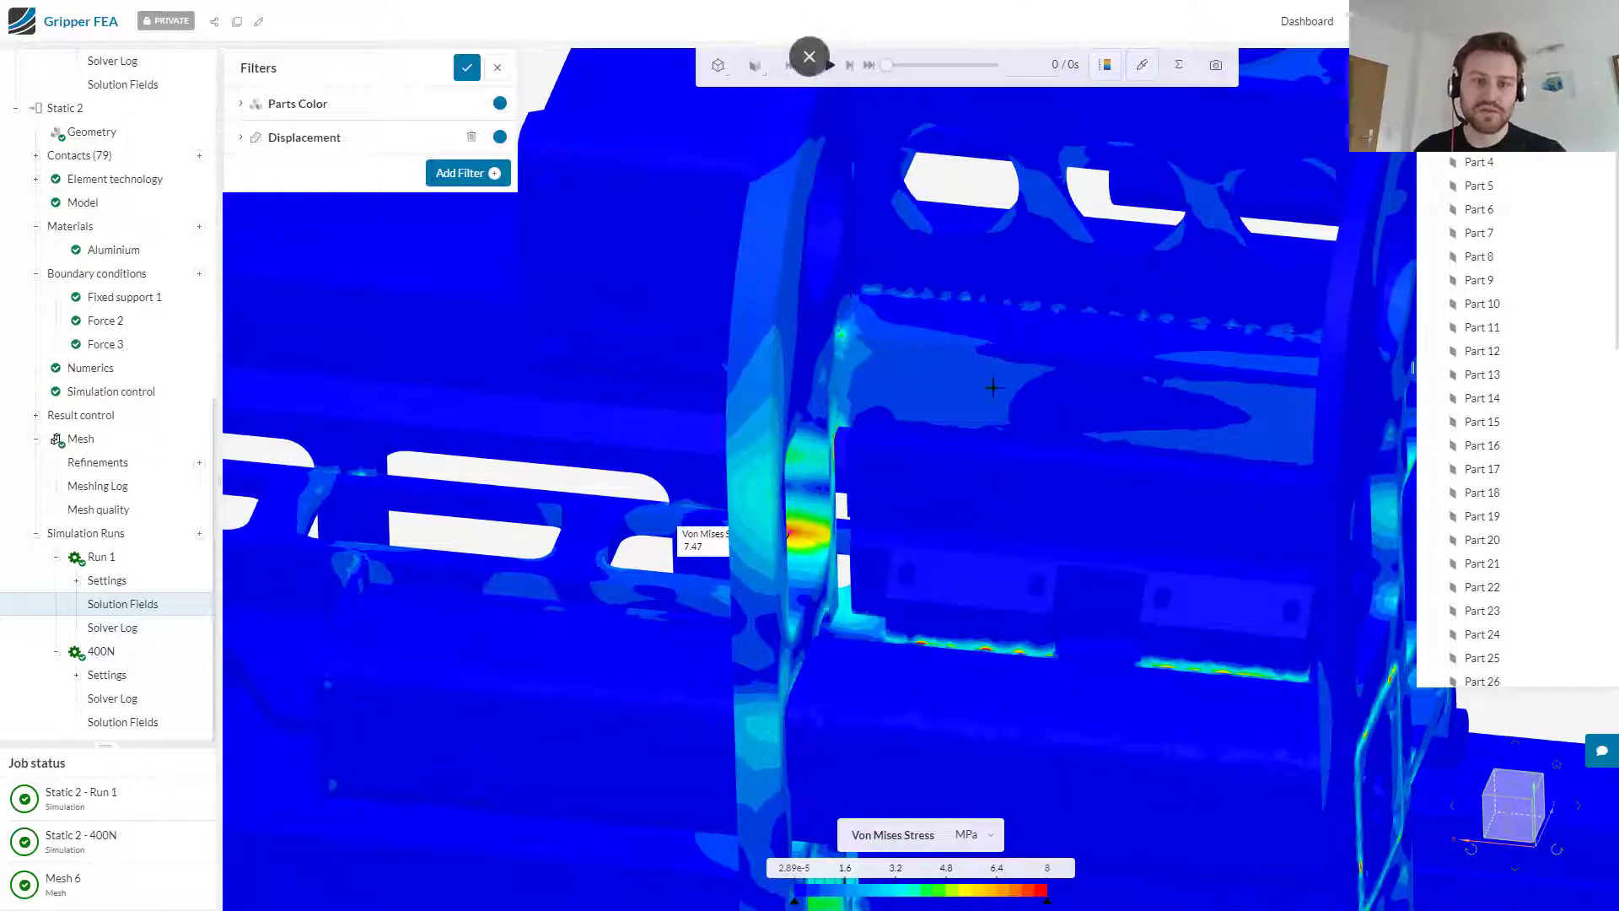
Step: Color the parts by displacement magnitude and set the legend's unit to mm
click(371, 137)
click(312, 113)
click(463, 141)
mouse_move(485, 263)
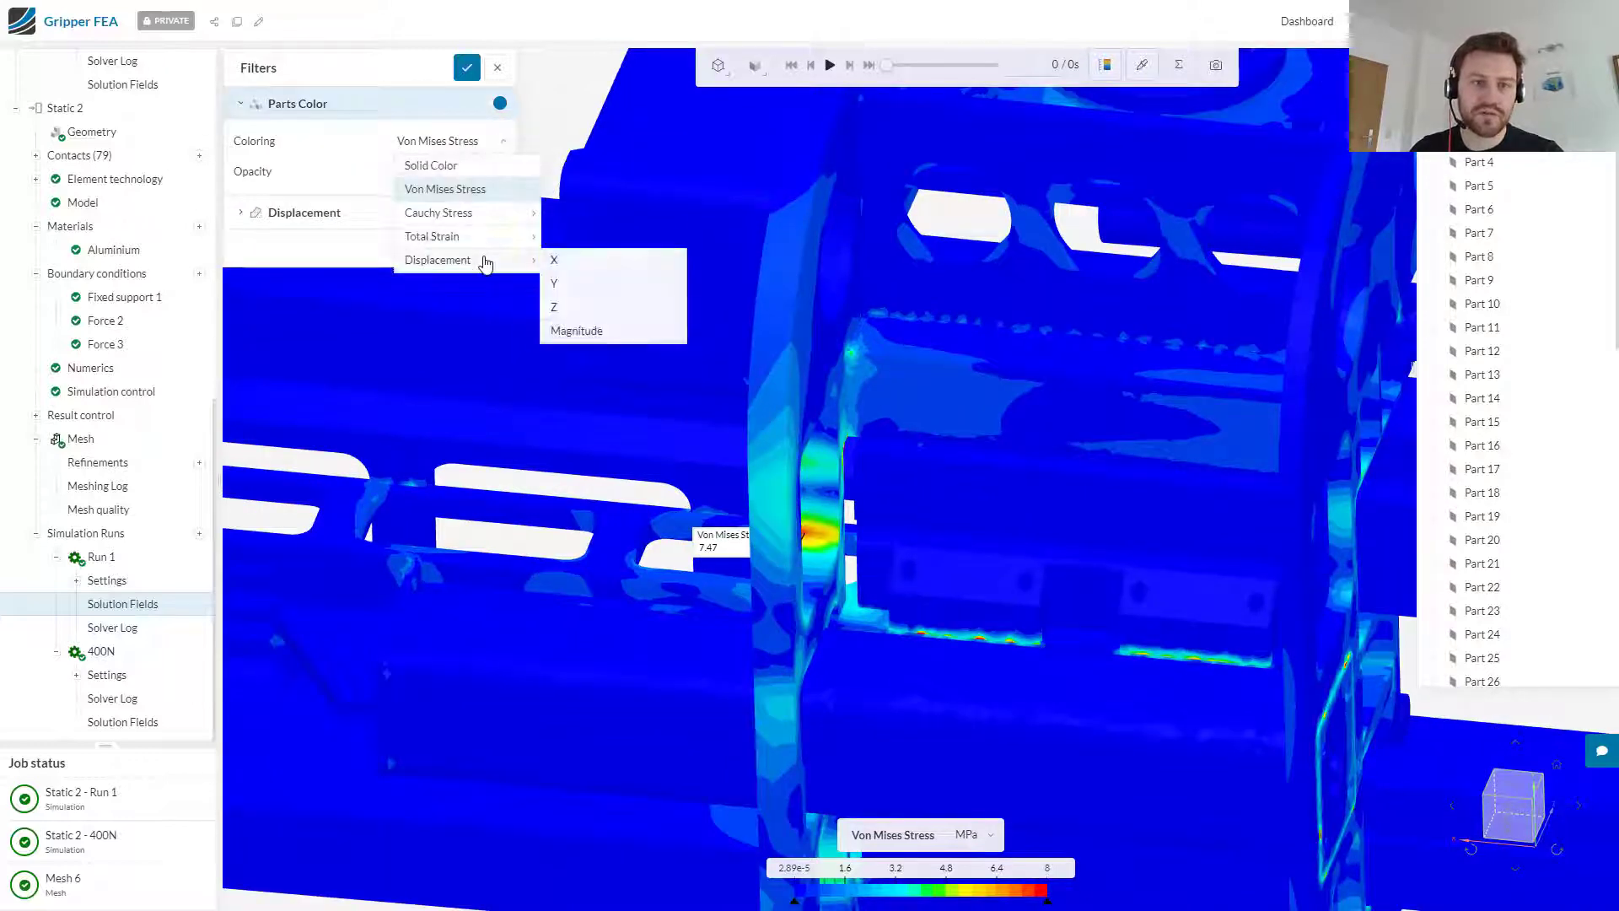
click(575, 330)
click(978, 835)
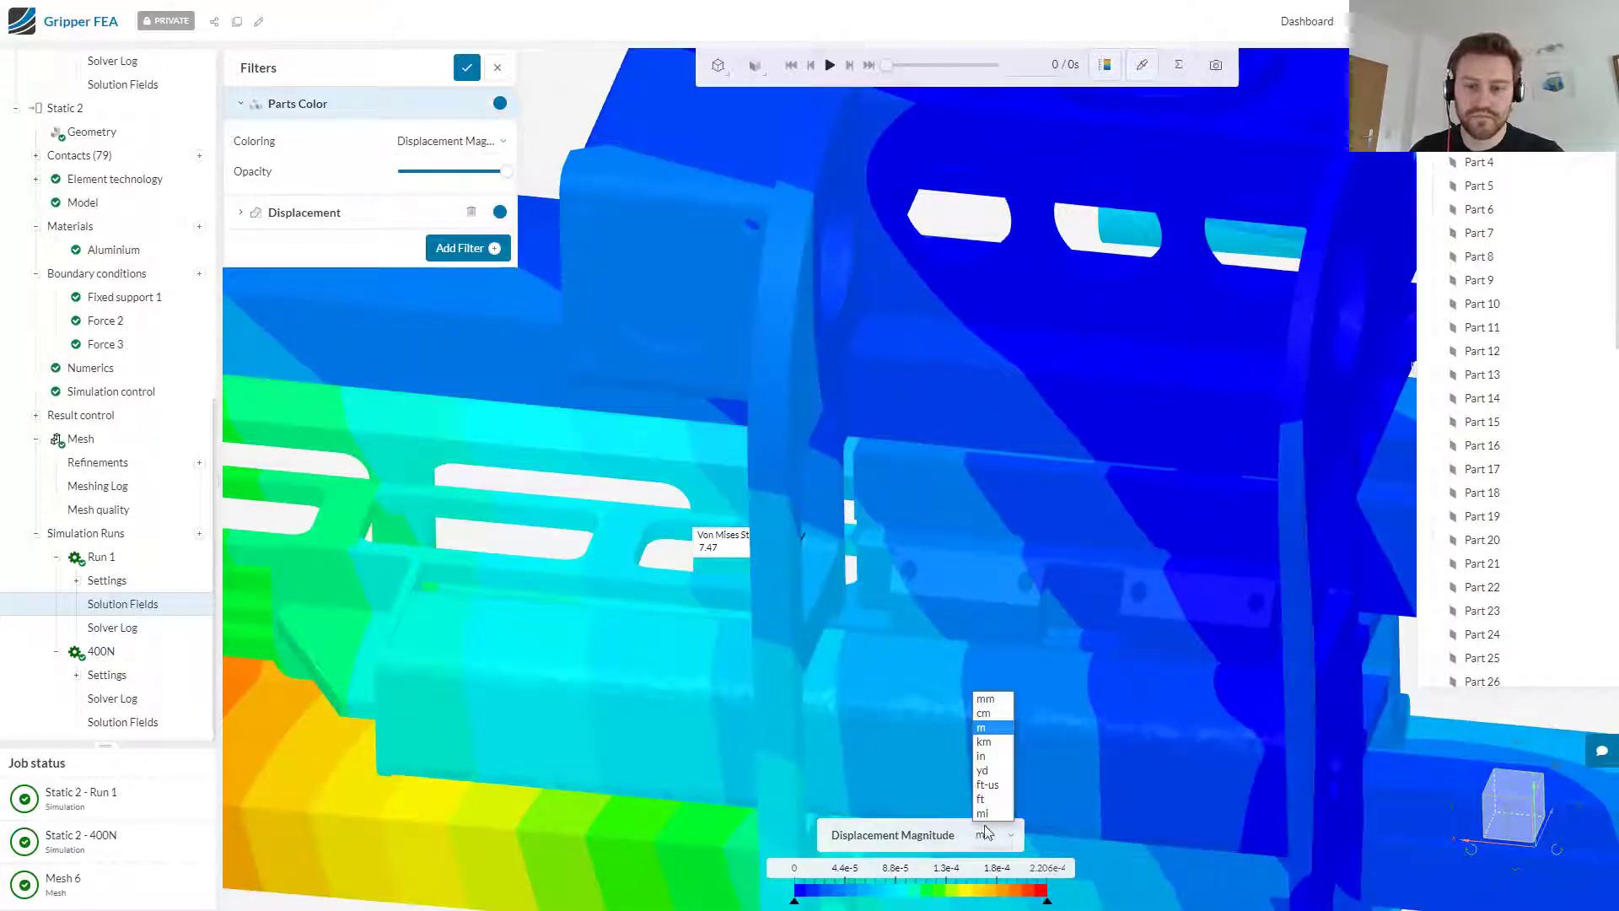
click(990, 742)
Step: Probe the displacement magnitude at the most displaced end of the gripper's lower clamp arm
scroll(983, 732, down, 3)
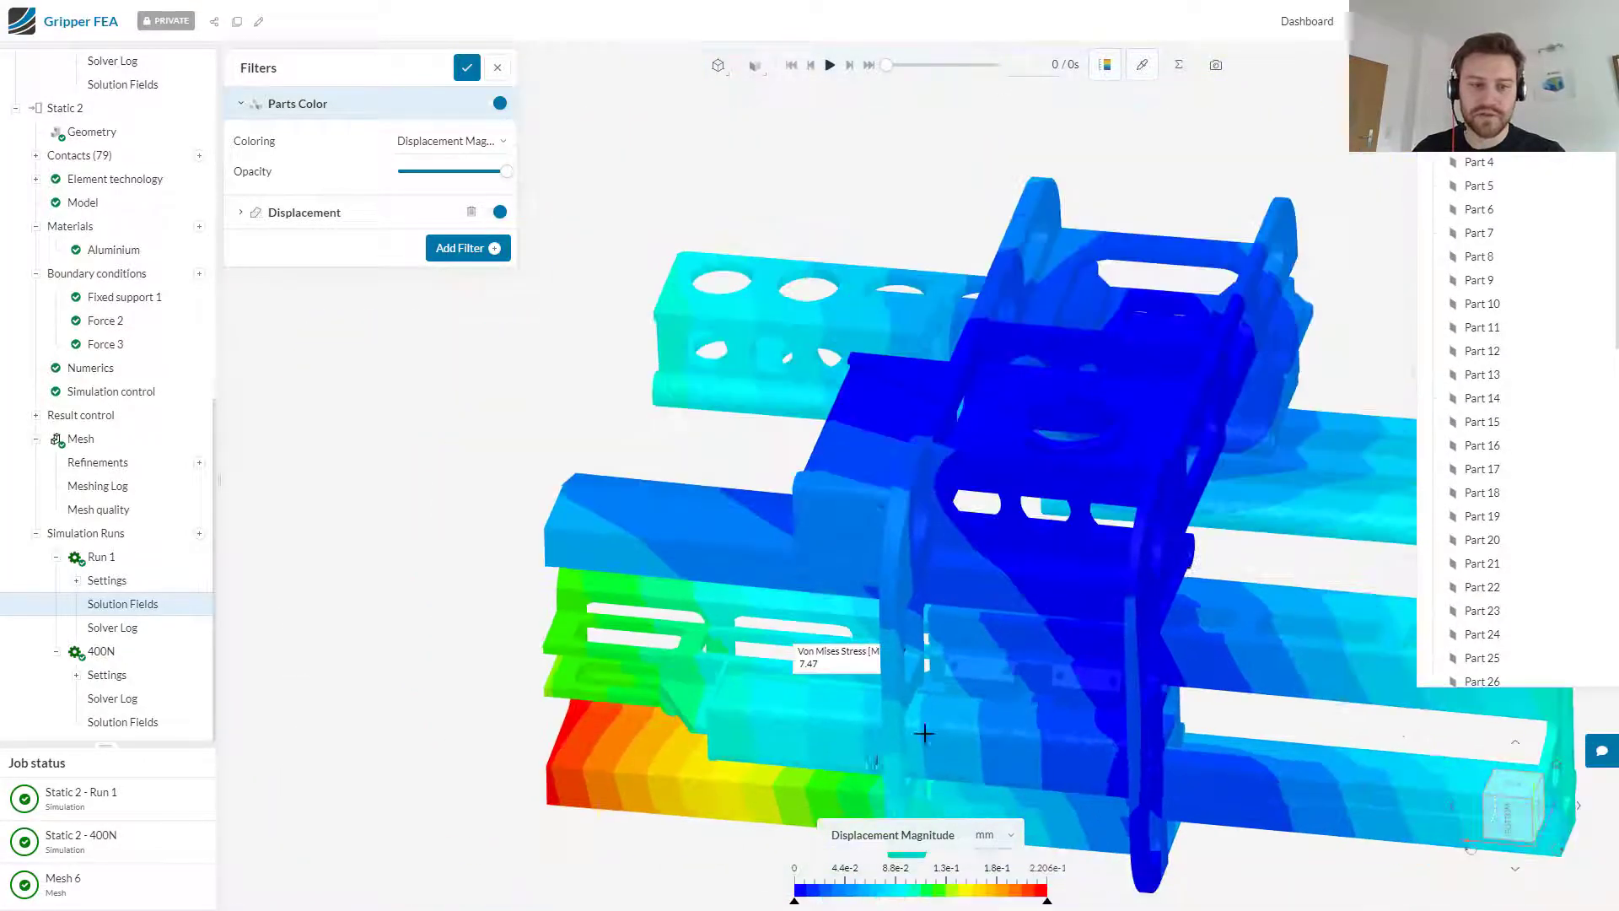
drag(1028, 722, 1015, 247)
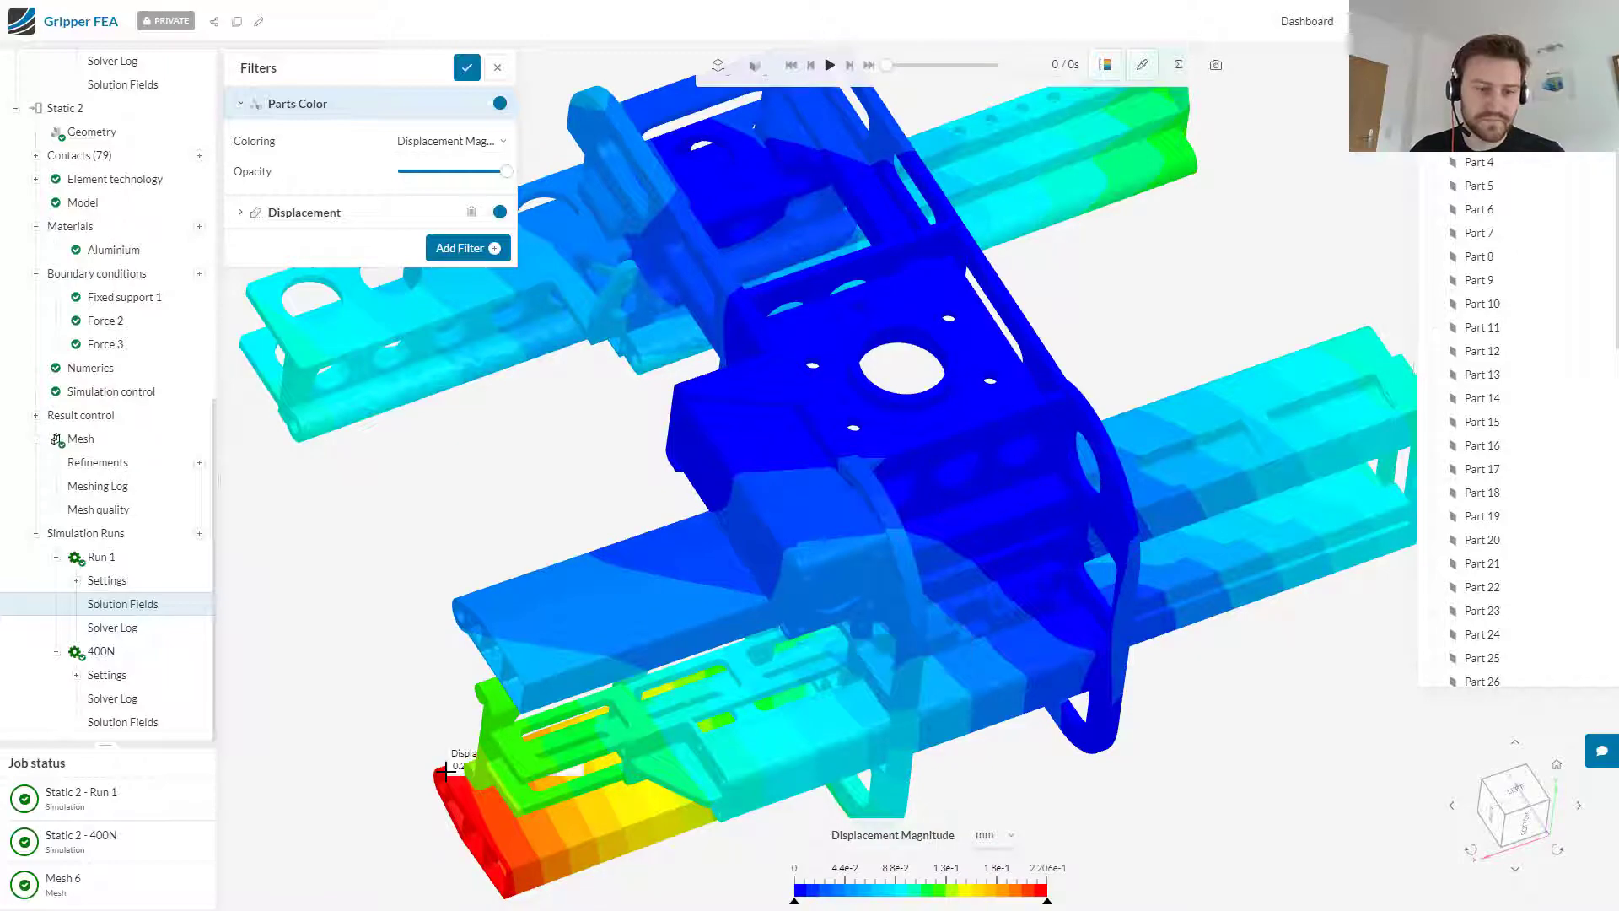
drag(770, 788, 927, 881)
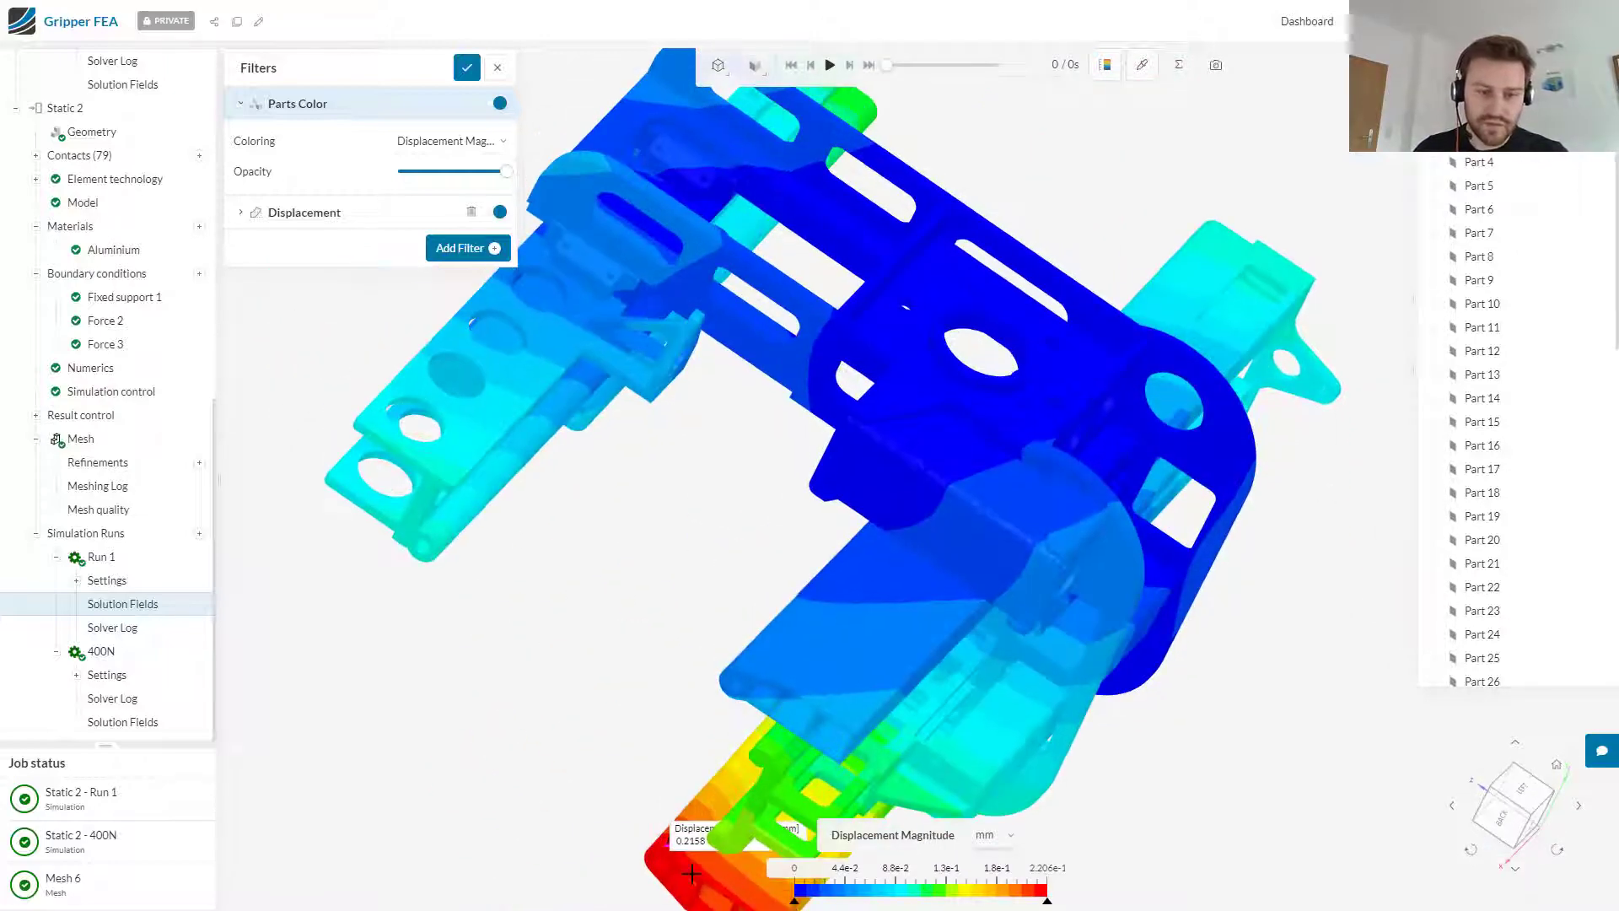
drag(687, 854, 631, 866)
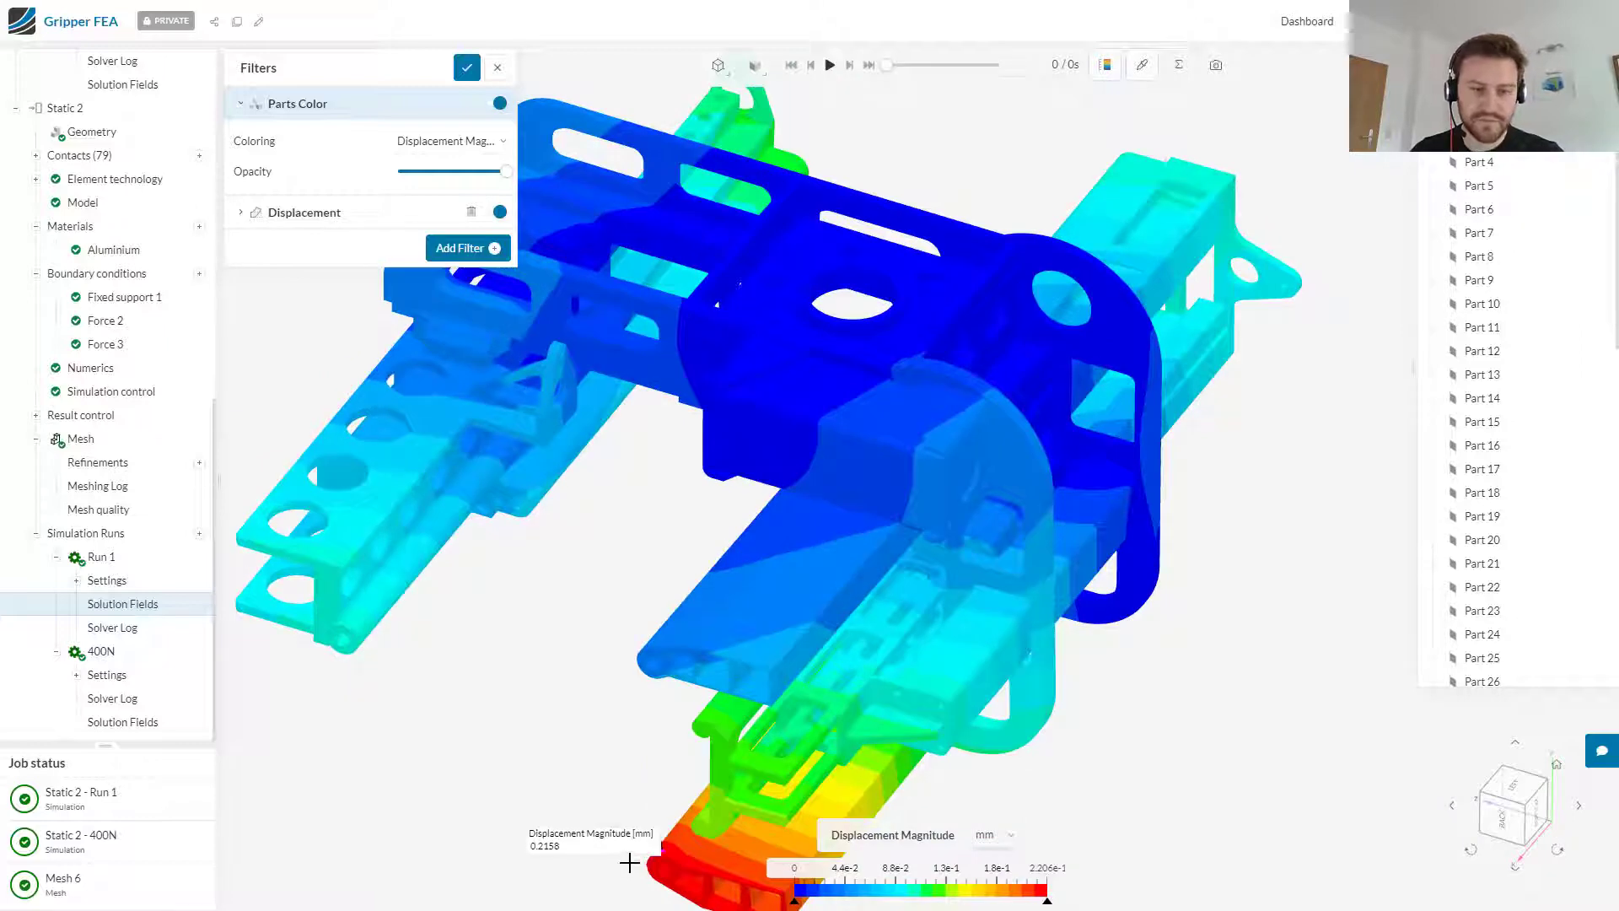